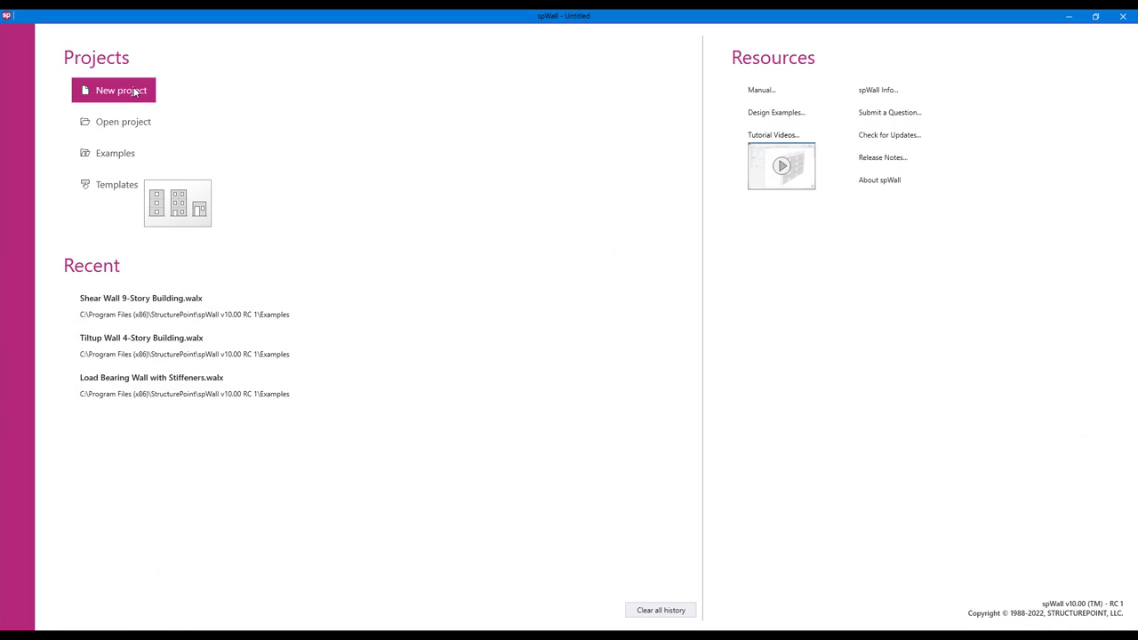
Start a new blank spWall project using ACI 318-14 and English units
{"action": "left_click", "coordinate": [111, 89]}
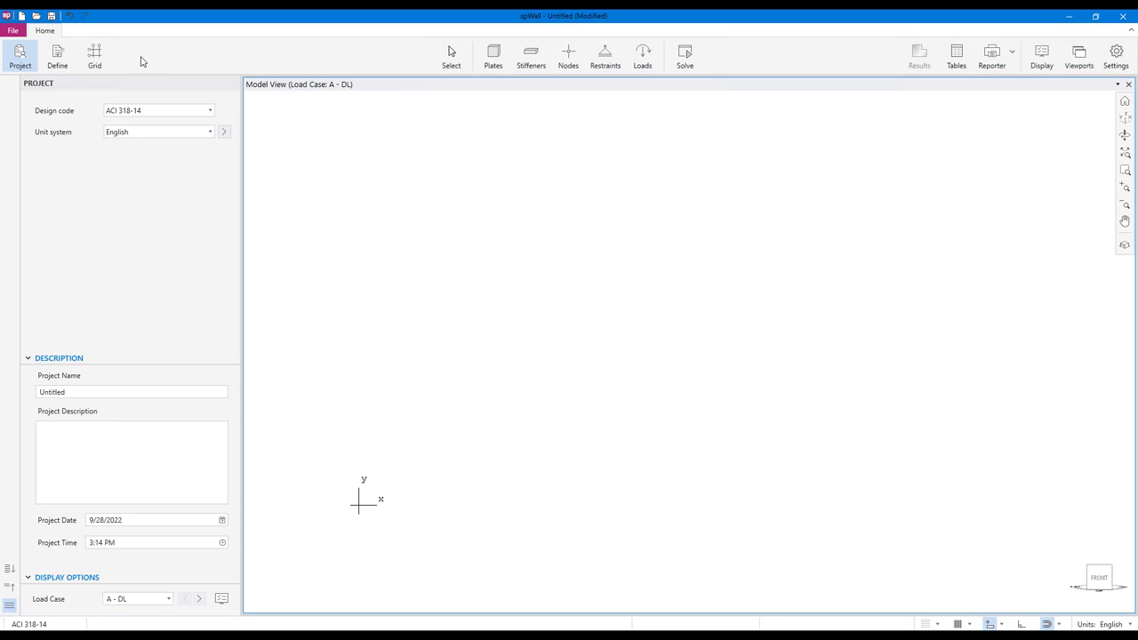
Generate grid lines with X spacing 2x18 ft and Y spacing 14, 2x12 ft
{"action": "left_click", "coordinate": [106, 59]}
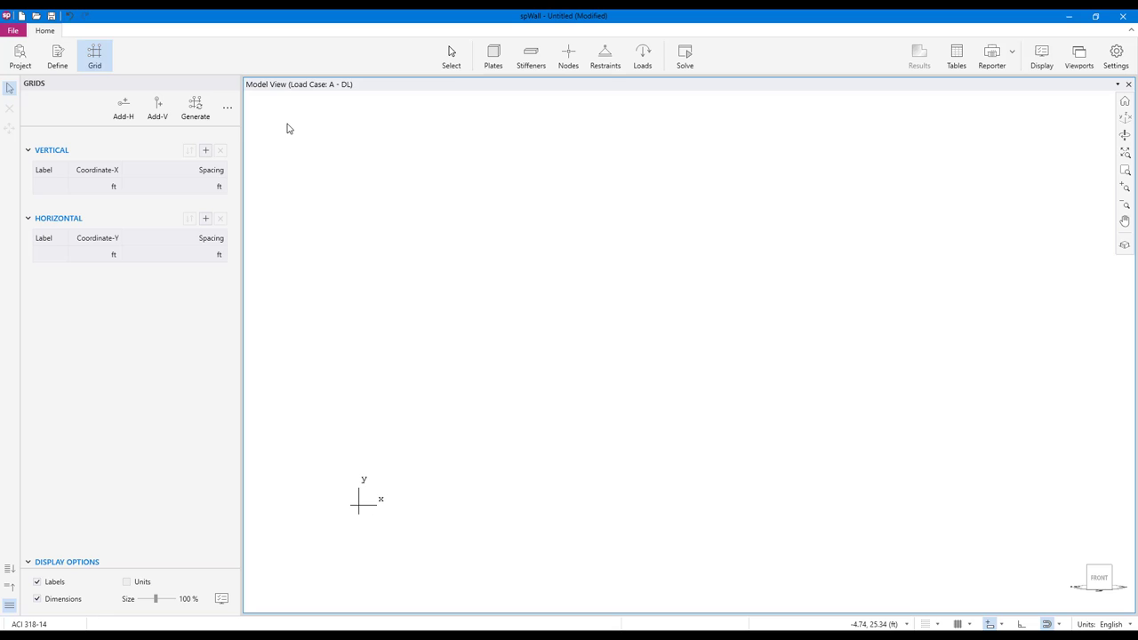
{"action": "left_click", "coordinate": [196, 106]}
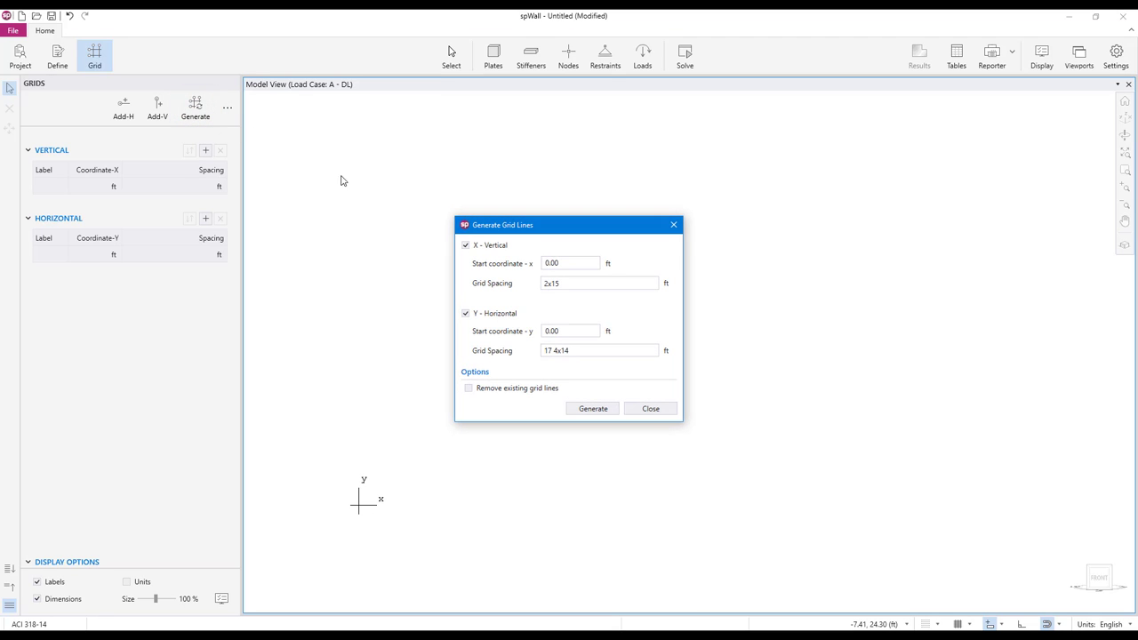
{"action": "left_click", "coordinate": [564, 283]}
{"action": "left_click_drag", "start_coordinate": [563, 283], "coordinate": [537, 286]}
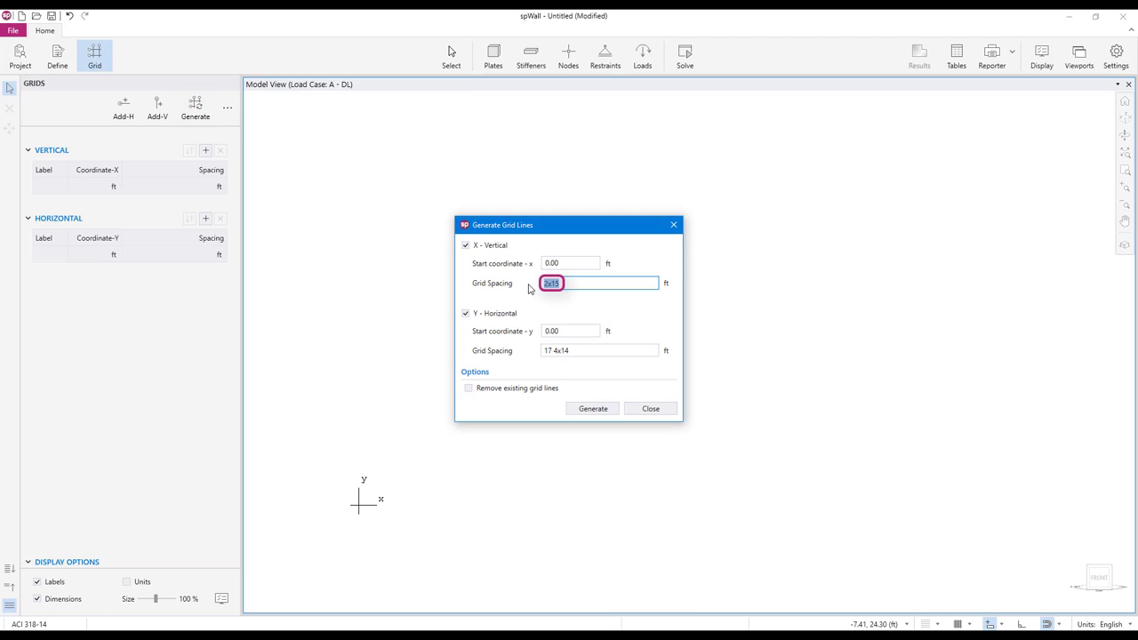
{"action": "type", "text": "2"}
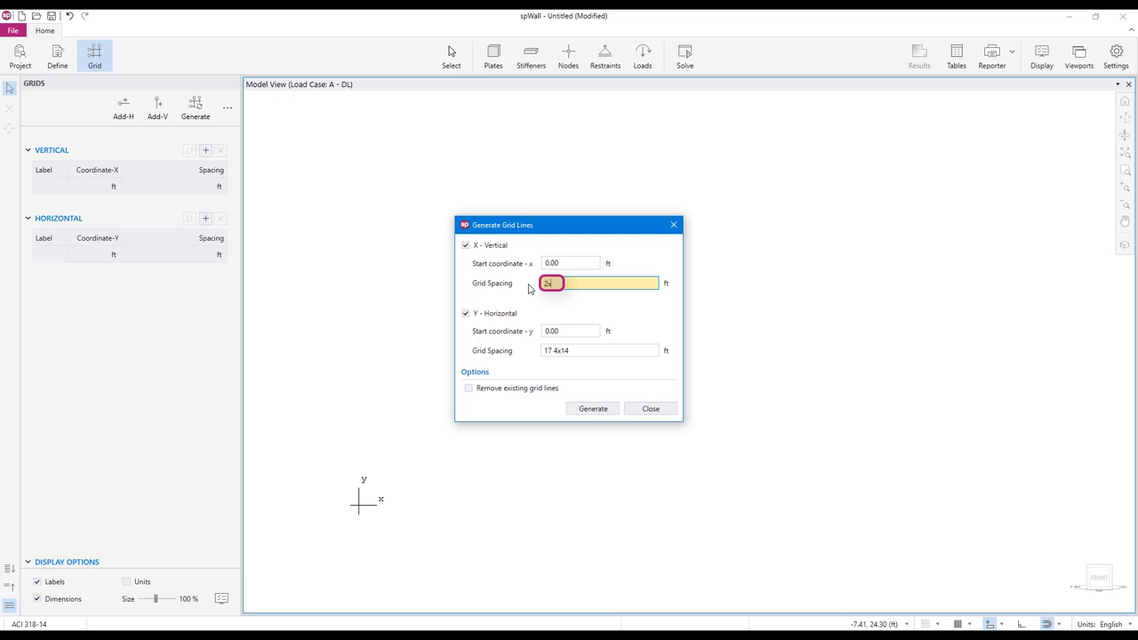
{"action": "left_click", "coordinate": [582, 350]}
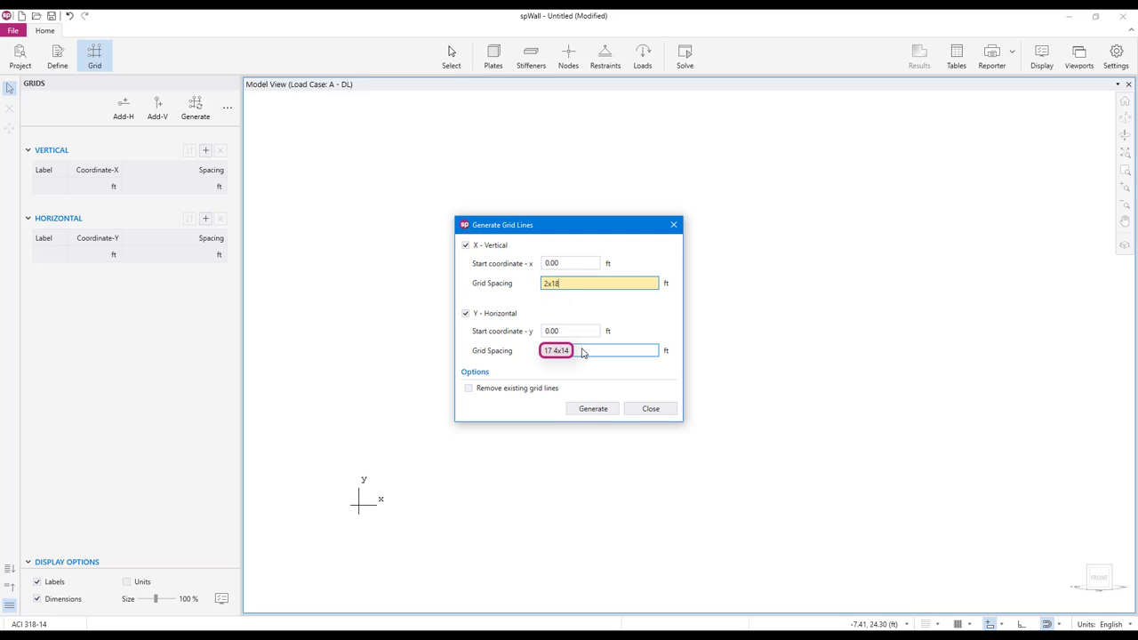
{"action": "left_click_drag", "start_coordinate": [556, 350], "coordinate": [531, 355]}
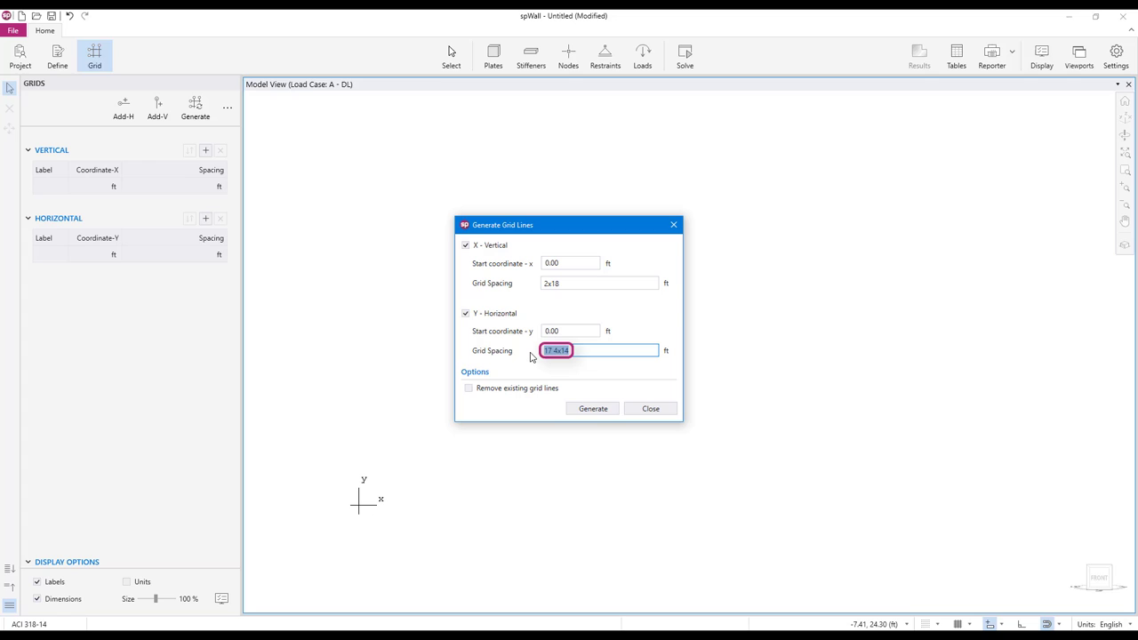
{"action": "type", "text": "14 2x"}
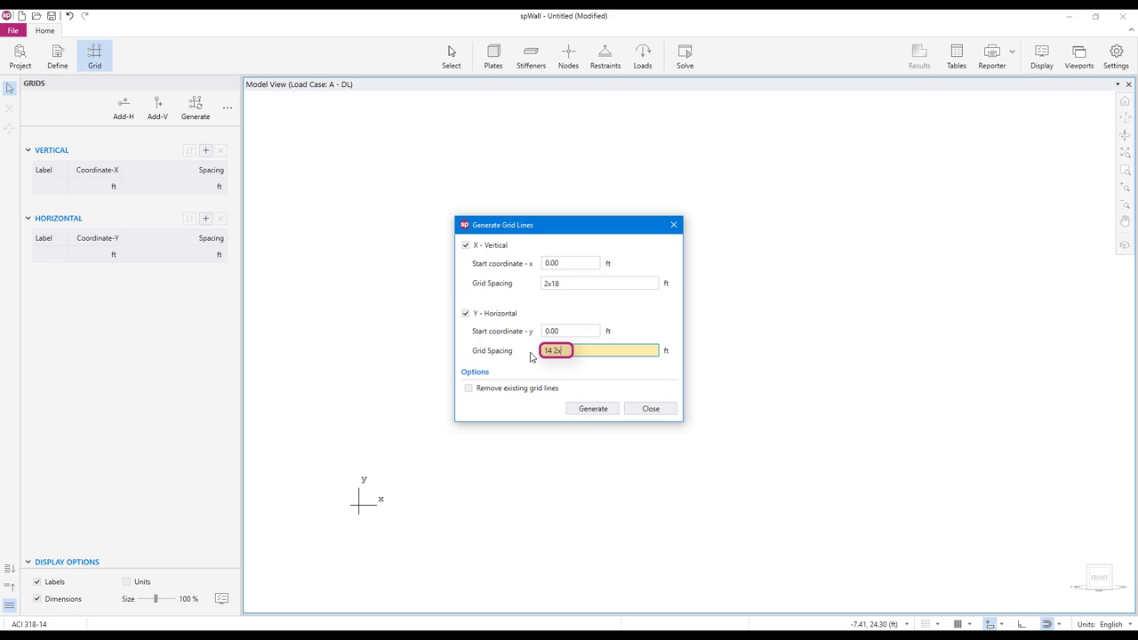
{"action": "type", "text": "12"}
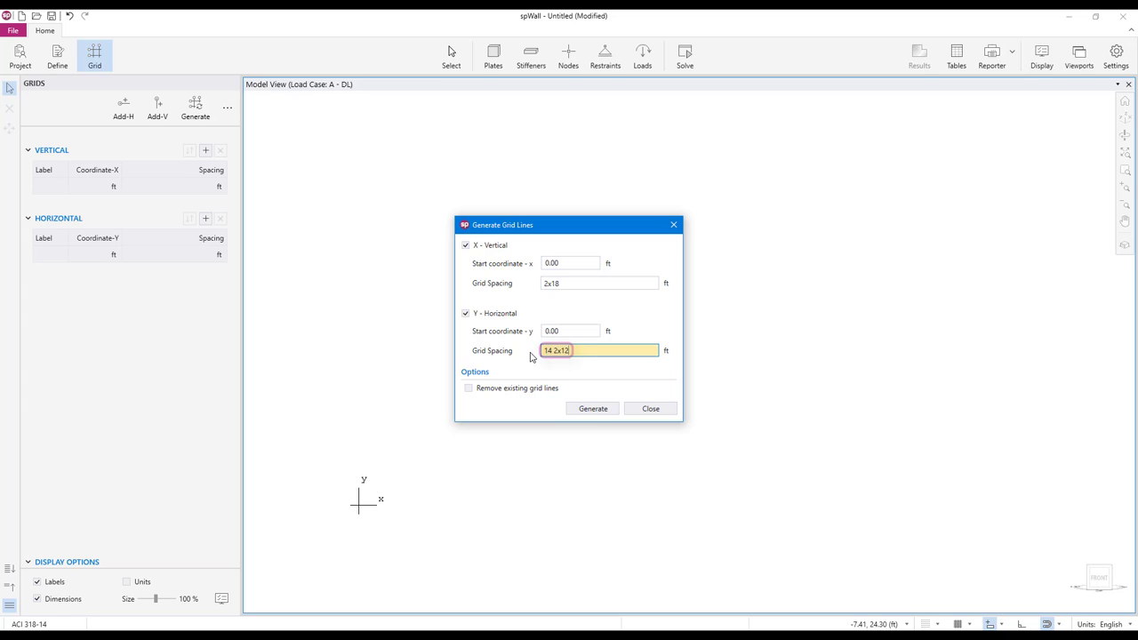
{"action": "left_click", "coordinate": [593, 409]}
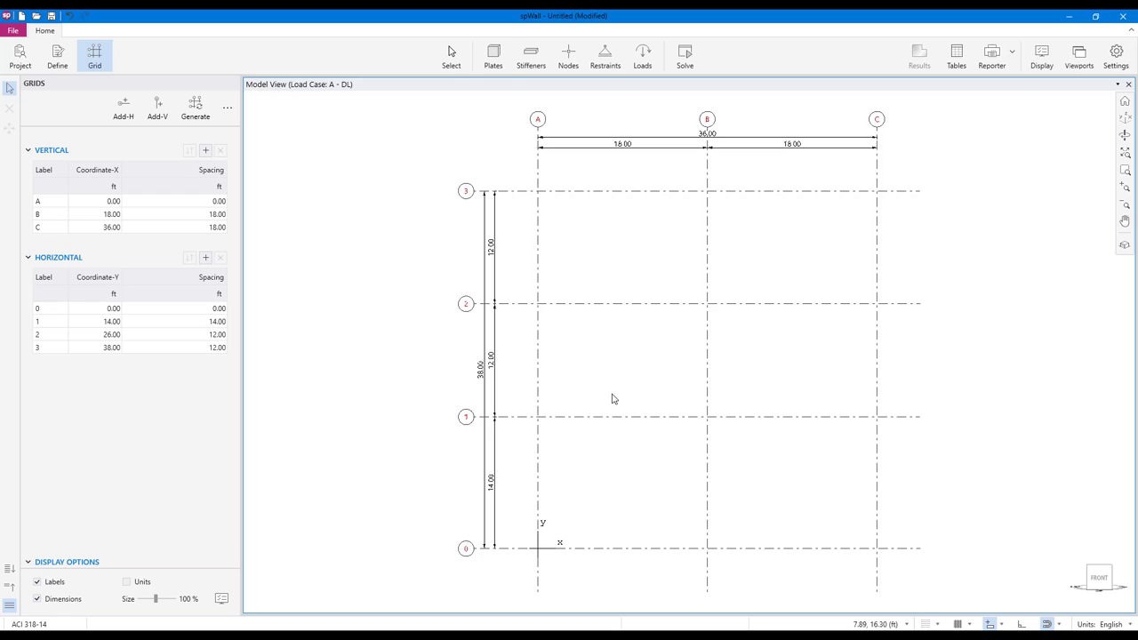
Draw the 8 in solid plate Plt-8 from grid intersection A/0 to C/3
{"action": "left_click", "coordinate": [505, 59]}
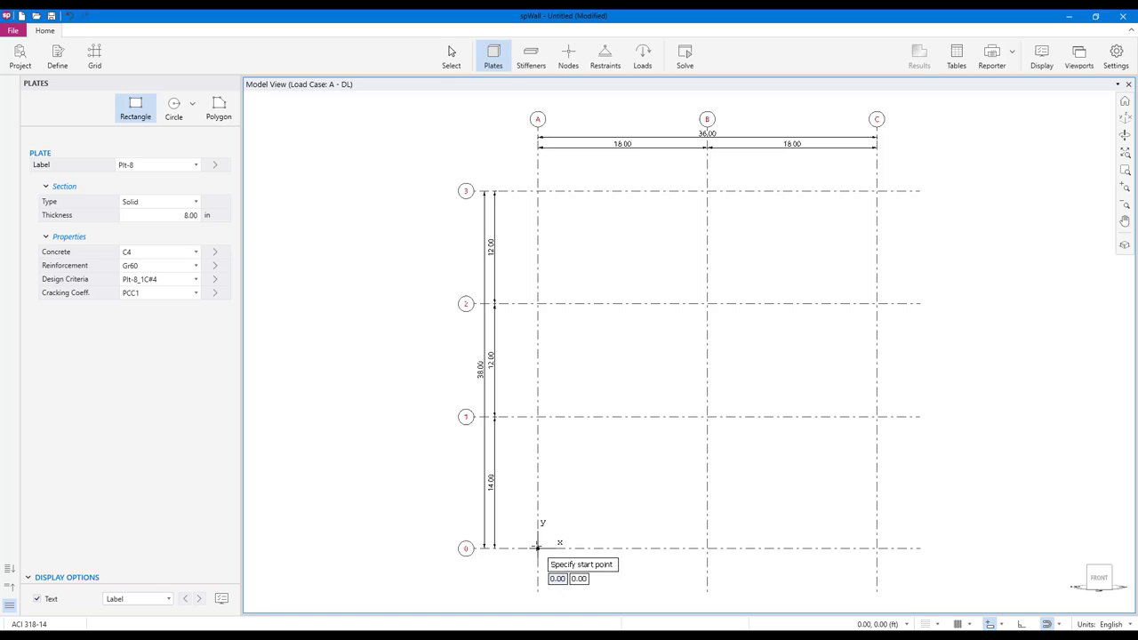
{"action": "left_click", "coordinate": [537, 547]}
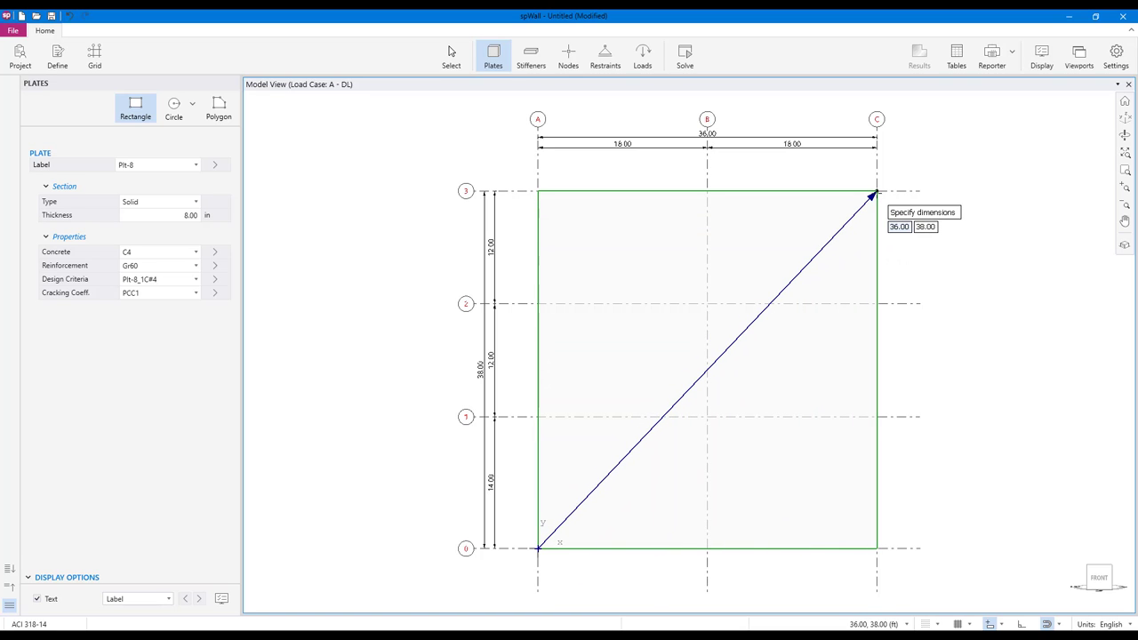
{"action": "left_click", "coordinate": [876, 191]}
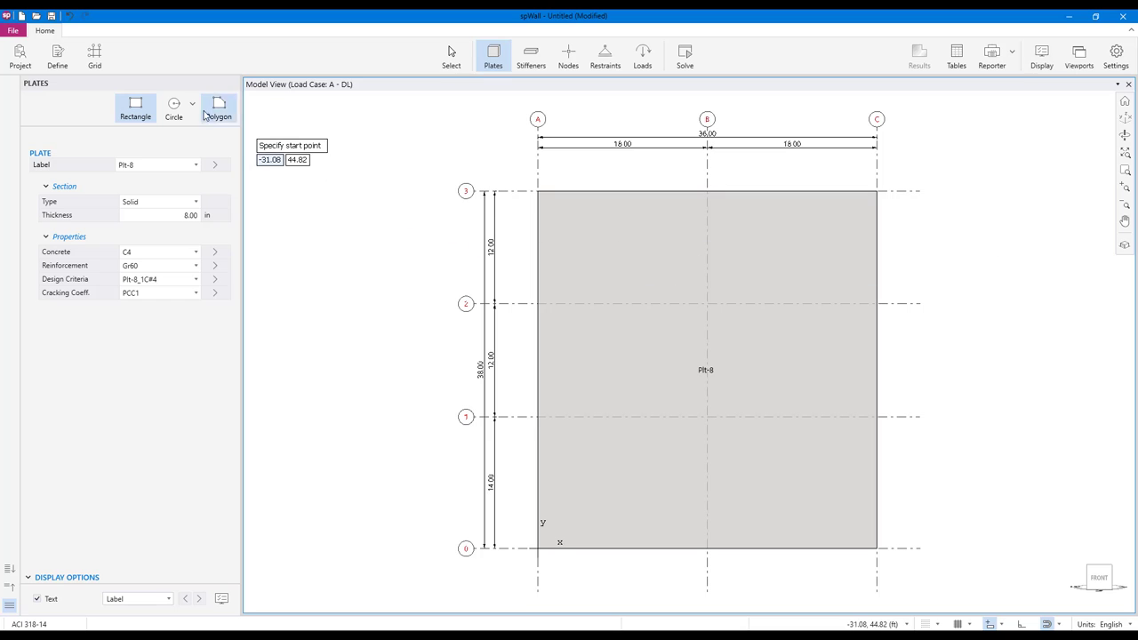
Add an unlabelled horizontal grid line 3 ft above line 3, at 41 ft
{"action": "left_click", "coordinate": [111, 57]}
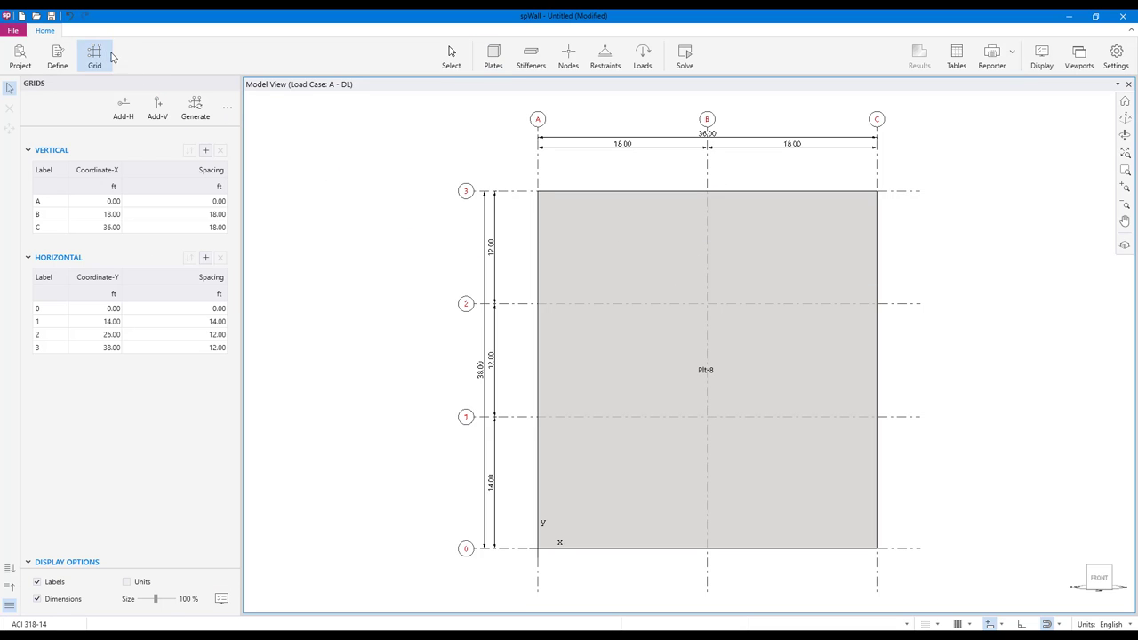
{"action": "left_click", "coordinate": [129, 113]}
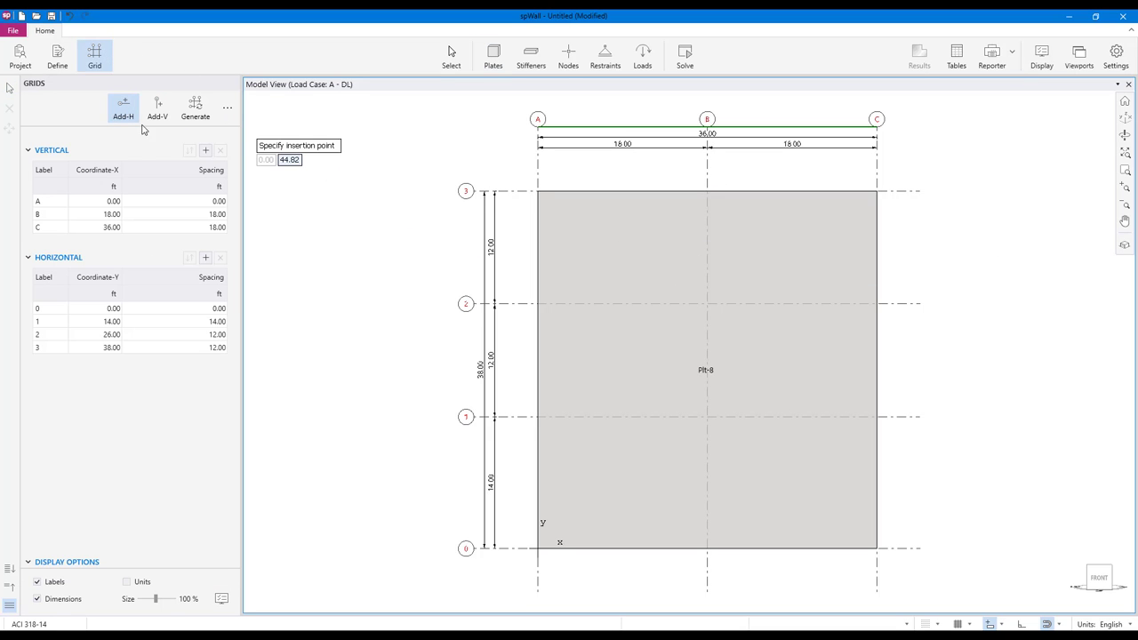
{"action": "left_click", "coordinate": [444, 164]}
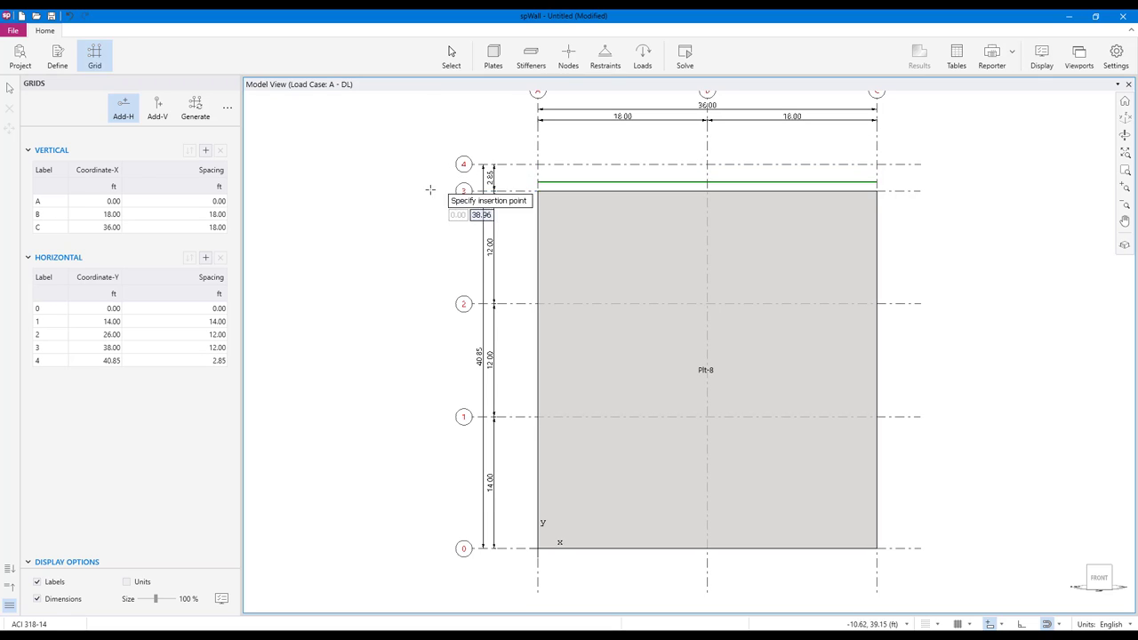
{"action": "key", "text": "Escape"}
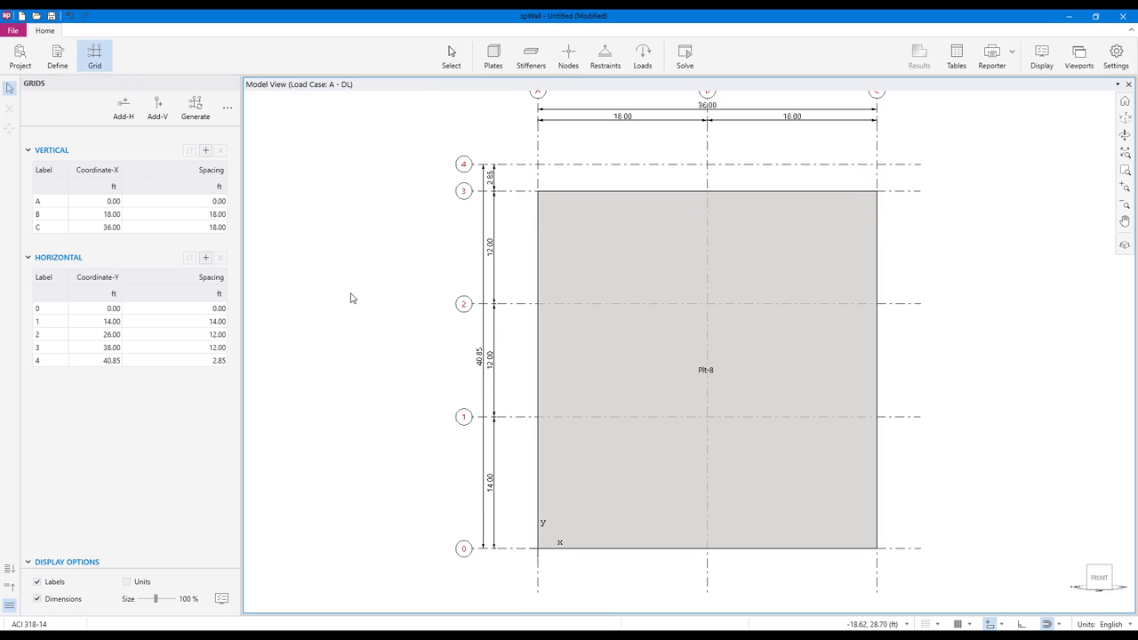
{"action": "double_click", "coordinate": [198, 363]}
{"action": "type", "text": "3"}
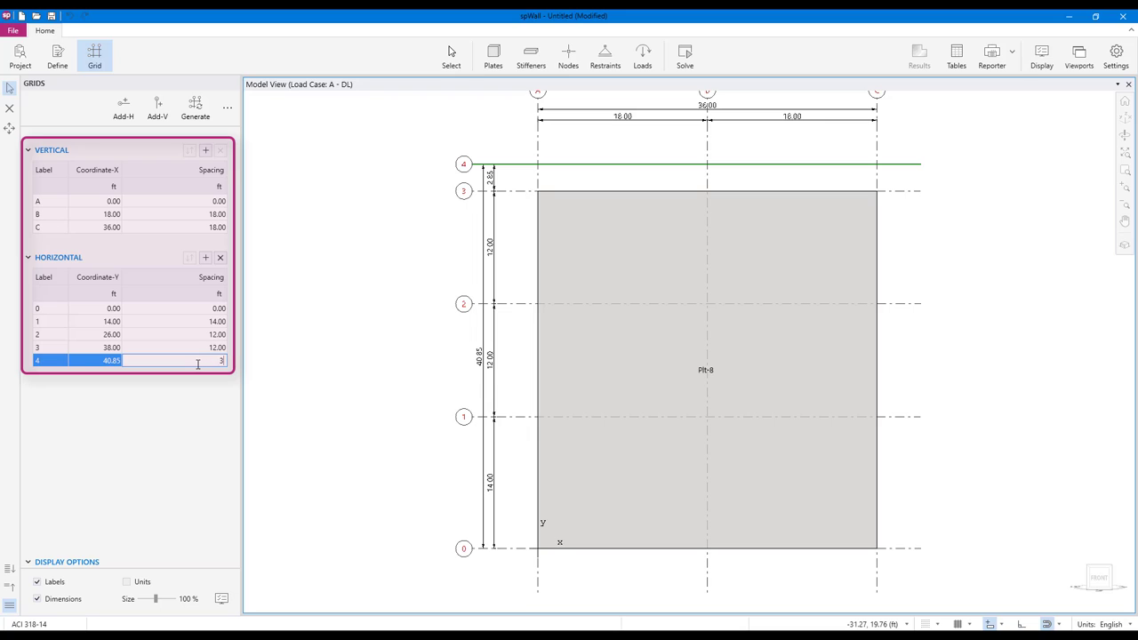
{"action": "key", "text": "Return"}
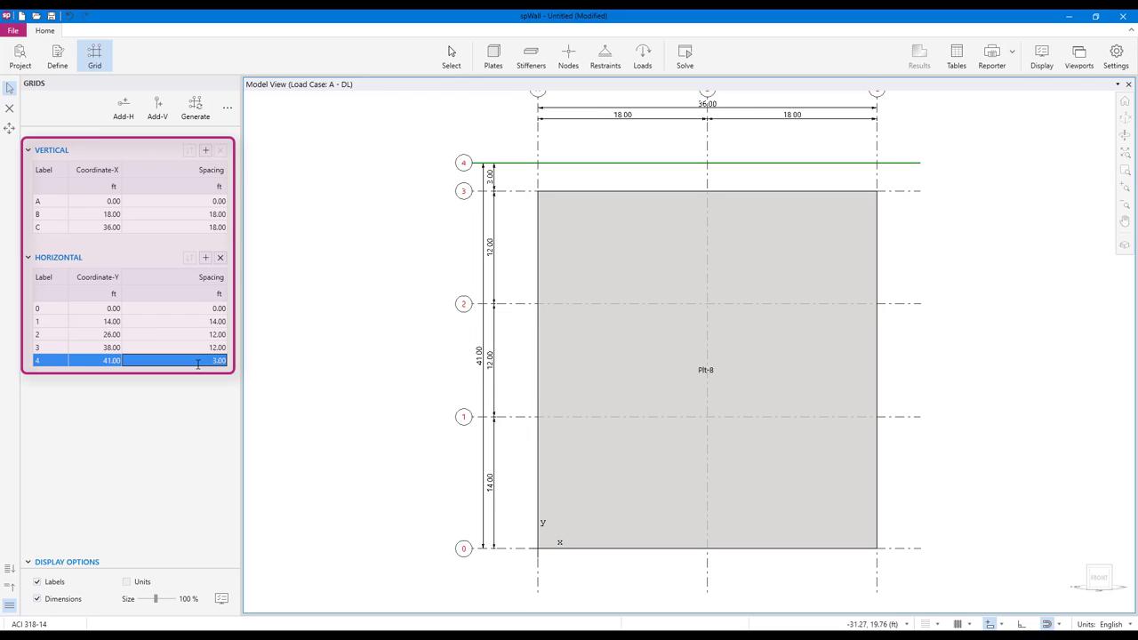
{"action": "double_click", "coordinate": [44, 362]}
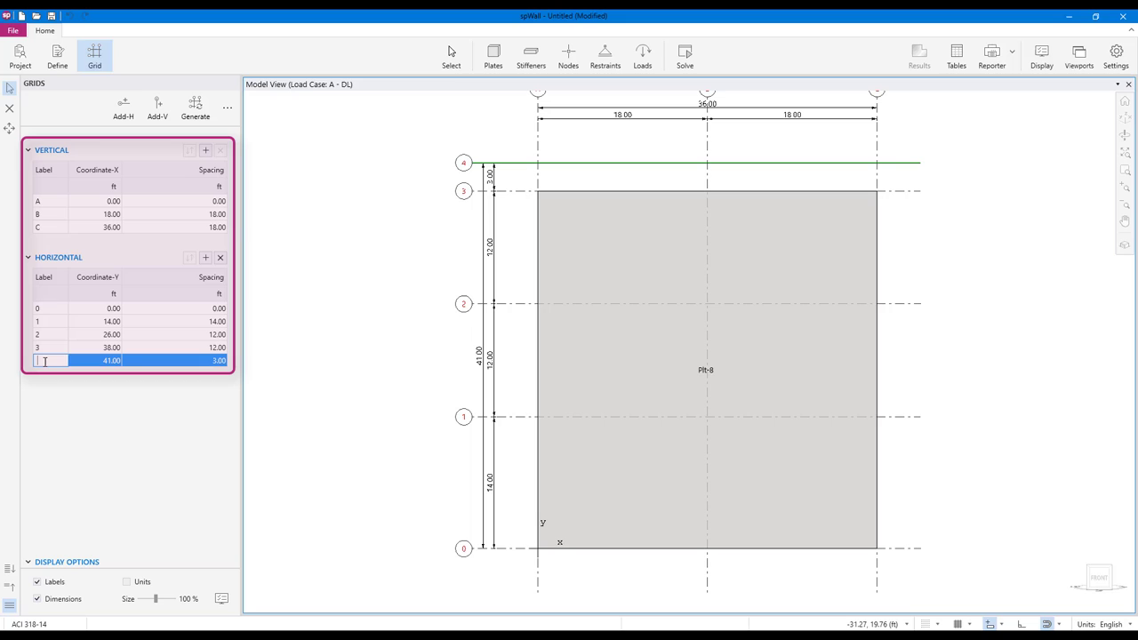
{"action": "key", "text": "Return"}
{"action": "left_click", "coordinate": [325, 373]}
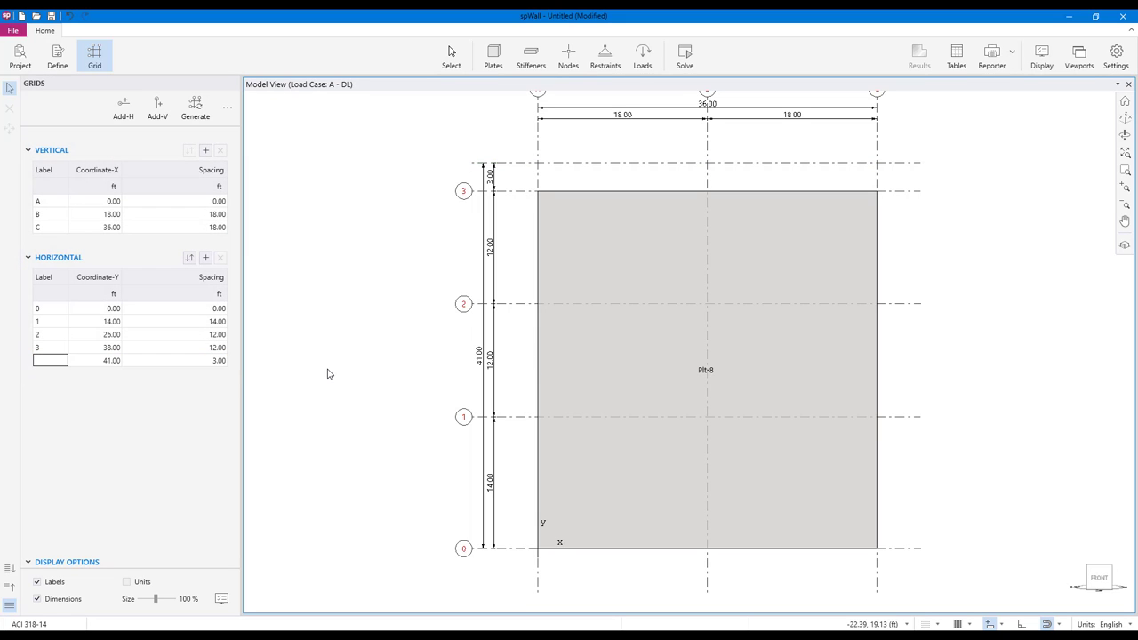
Stretch plate Plt-8's top edge up to the new 41 ft grid line
{"action": "left_click", "coordinate": [1125, 101]}
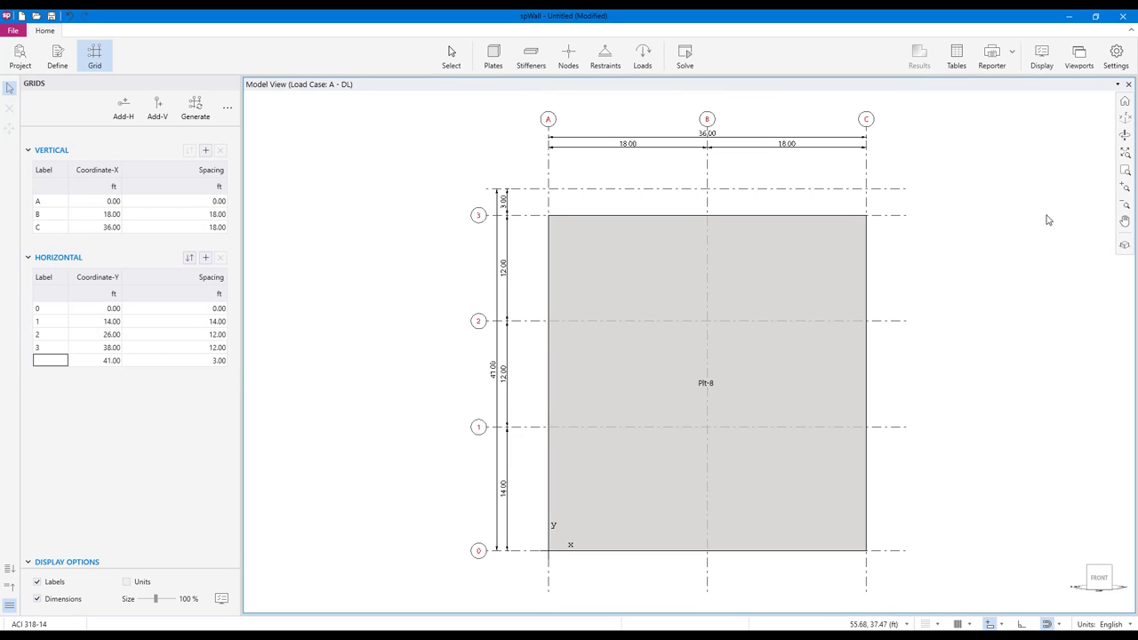
{"action": "right_click", "coordinate": [770, 268]}
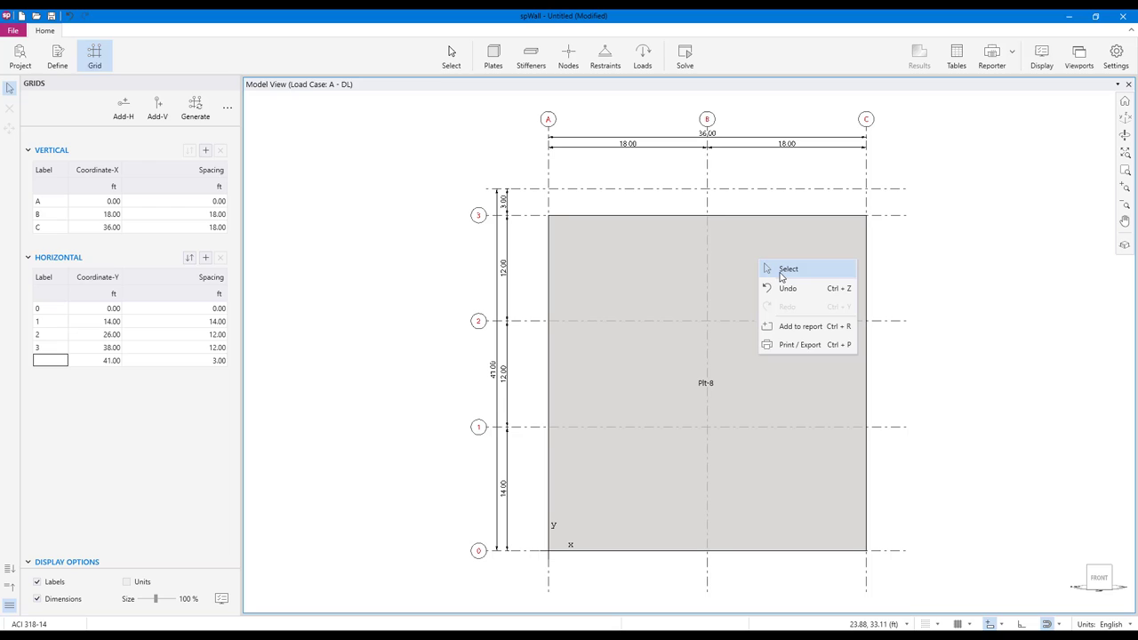
{"action": "left_click", "coordinate": [786, 270]}
{"action": "left_click", "coordinate": [709, 223]}
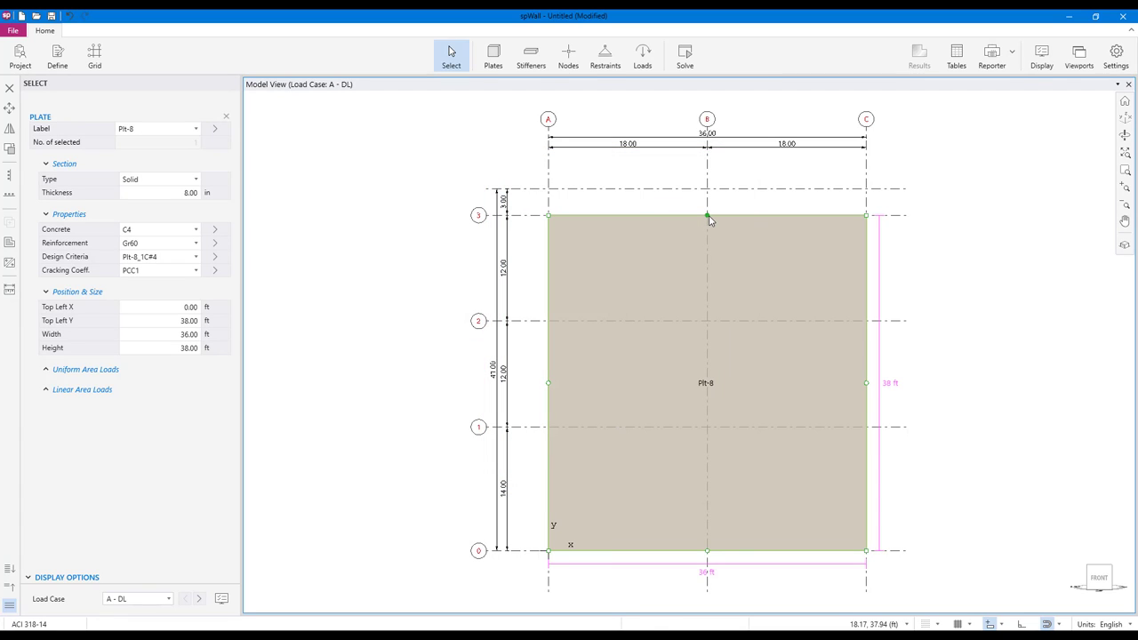
{"action": "left_click_drag", "start_coordinate": [710, 220], "coordinate": [864, 191]}
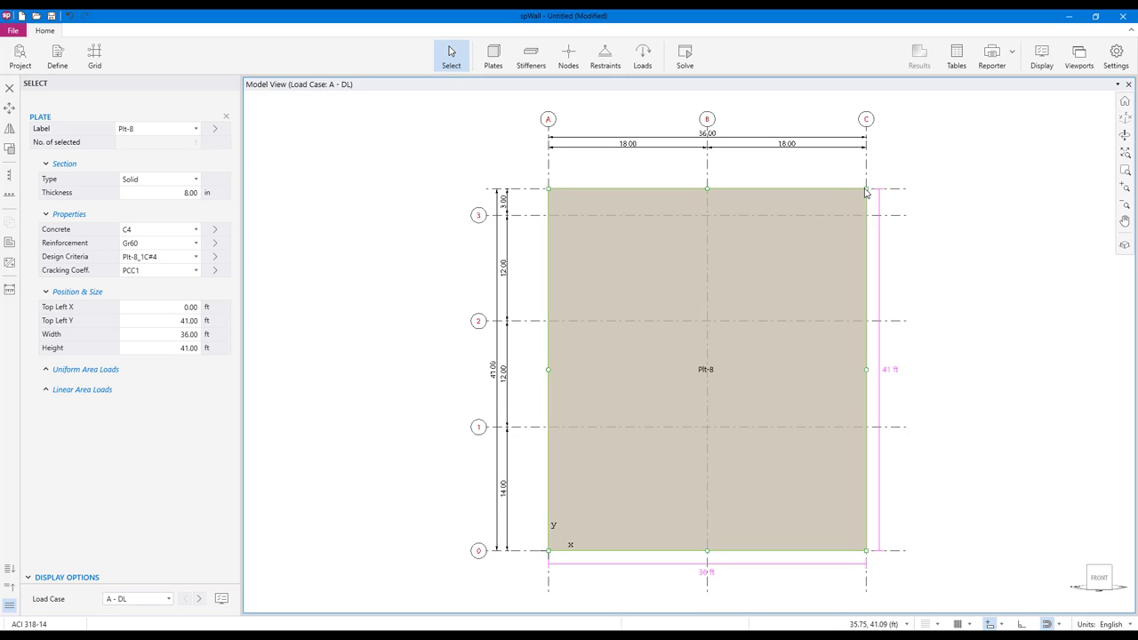
Start a rectangular opening in the wall at X 7, Y 0 ft
{"action": "left_click", "coordinate": [926, 225]}
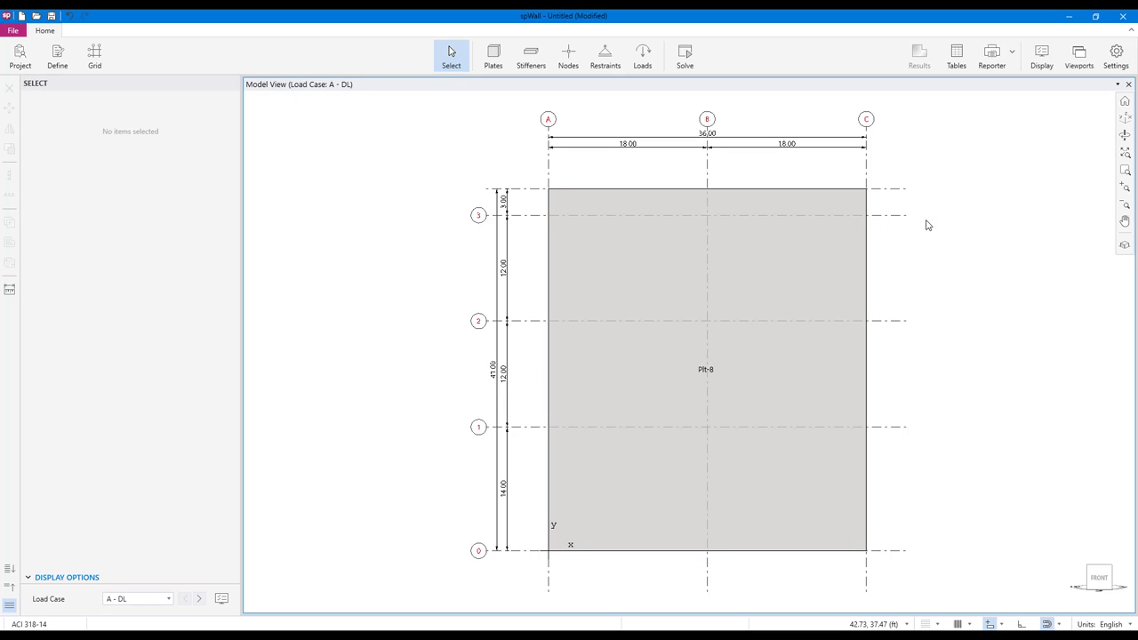
{"action": "left_click", "coordinate": [507, 64]}
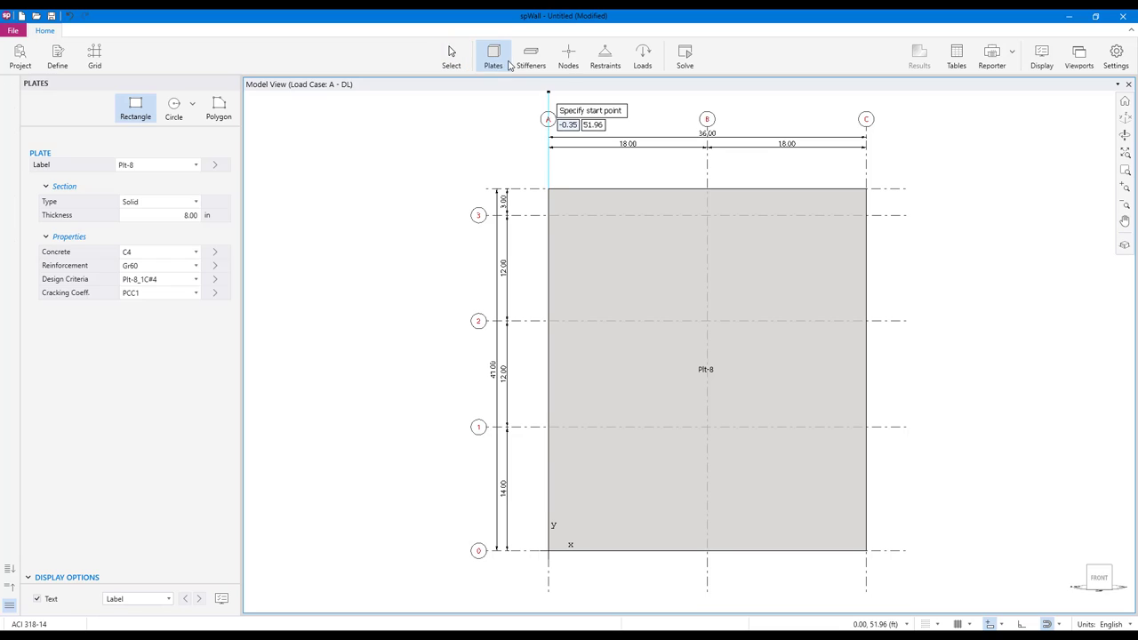
{"action": "left_click", "coordinate": [171, 203]}
{"action": "left_click", "coordinate": [137, 216]}
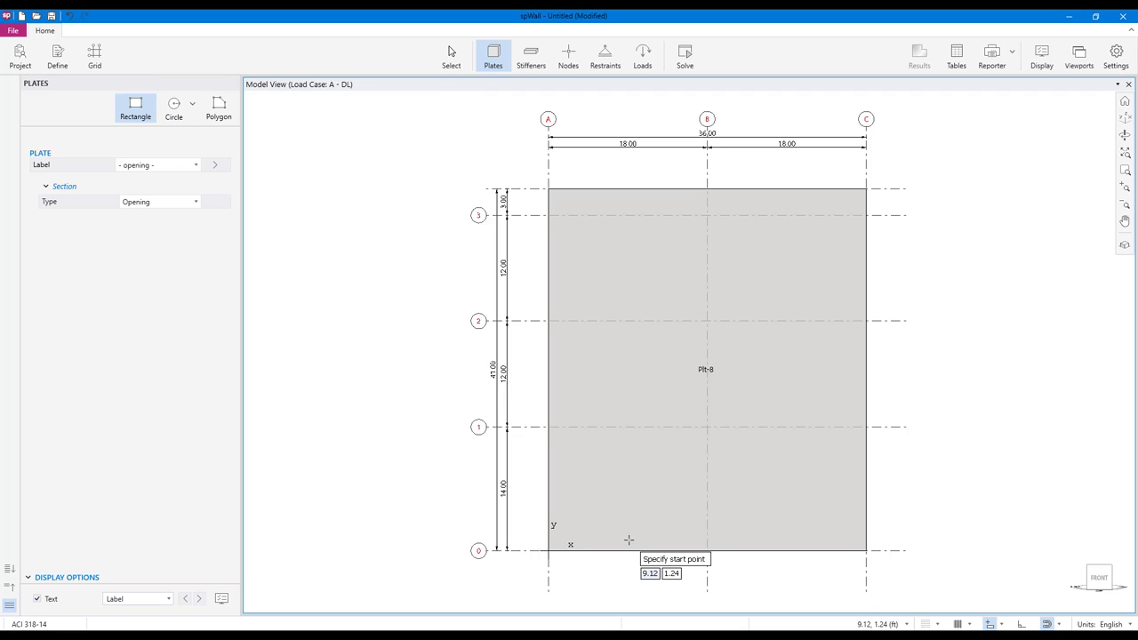
{"action": "type", "text": "7"}
{"action": "key", "text": "Tab"}
{"action": "type", "text": "0"}
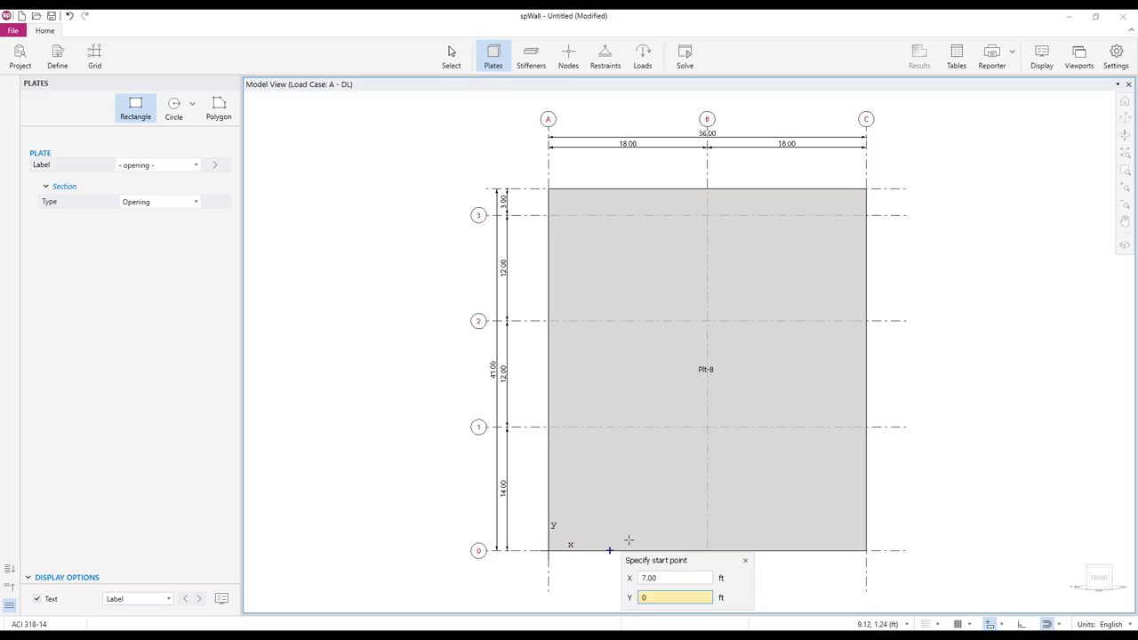
{"action": "key", "text": "Return"}
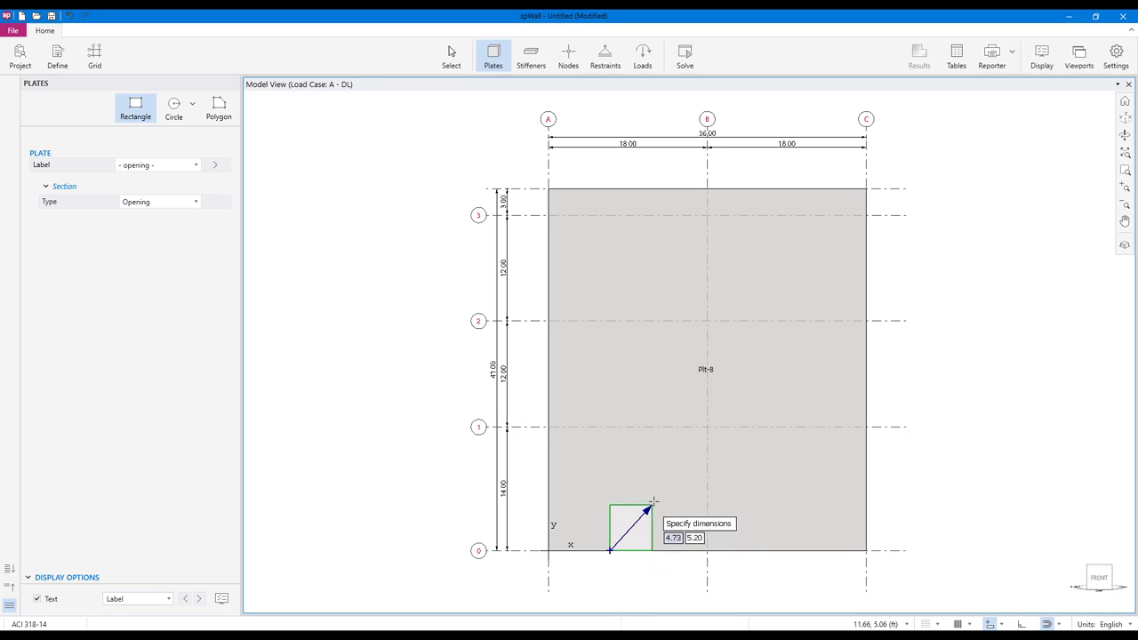
Size the door opening 4 ft wide by 8 ft tall
{"action": "key", "text": "Tab"}
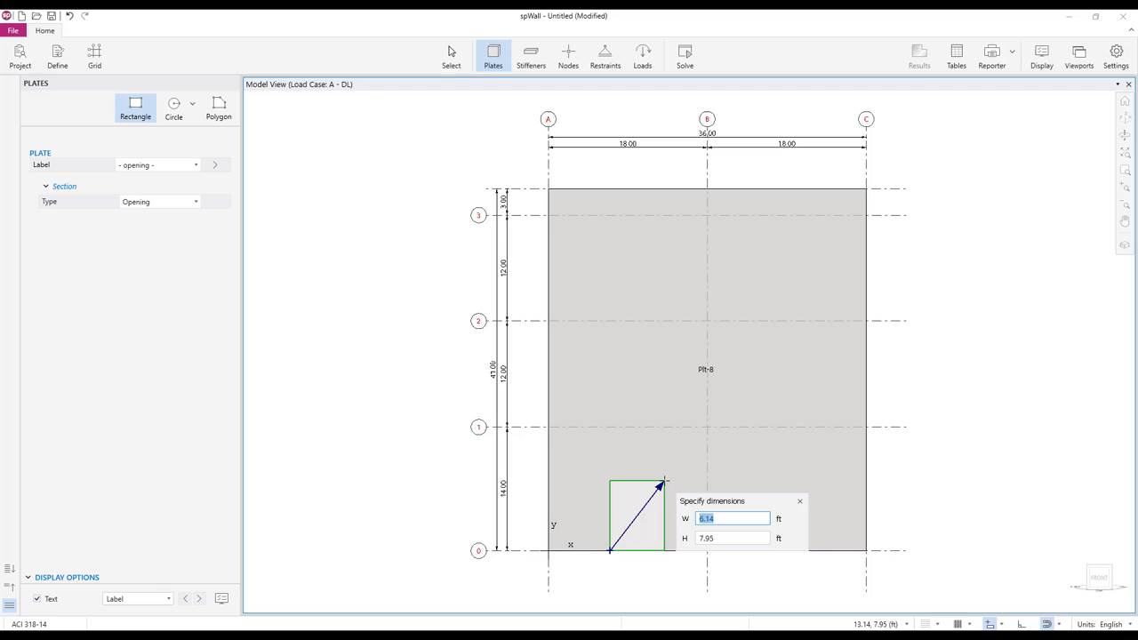
{"action": "type", "text": "4"}
{"action": "key", "text": "Tab"}
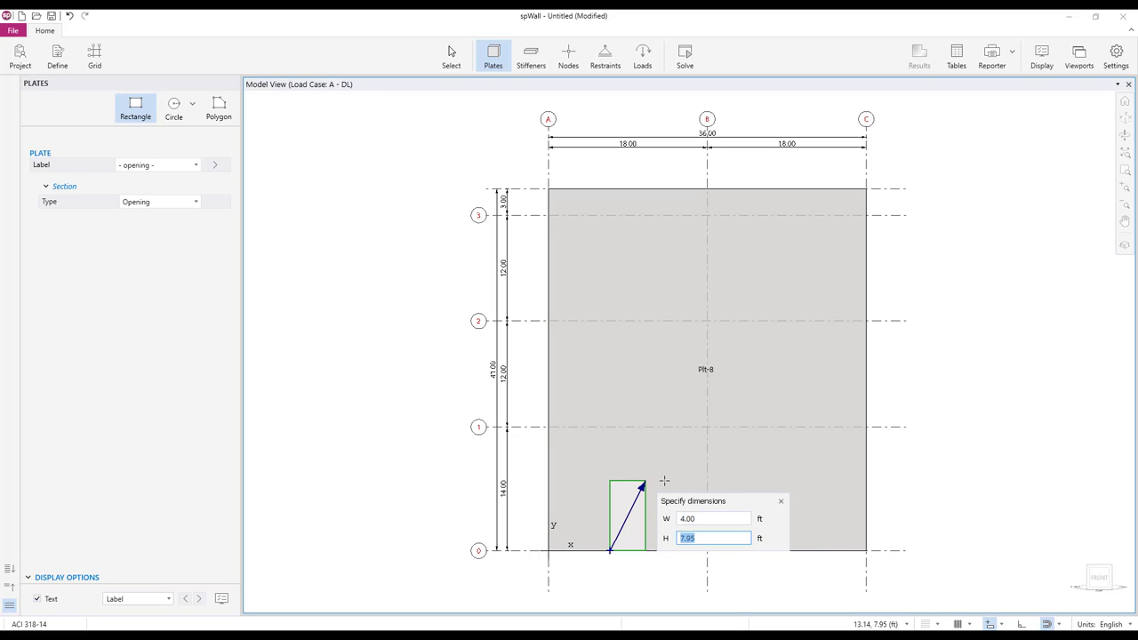
{"action": "type", "text": "8"}
{"action": "key", "text": "Return"}
{"action": "key", "text": "Return"}
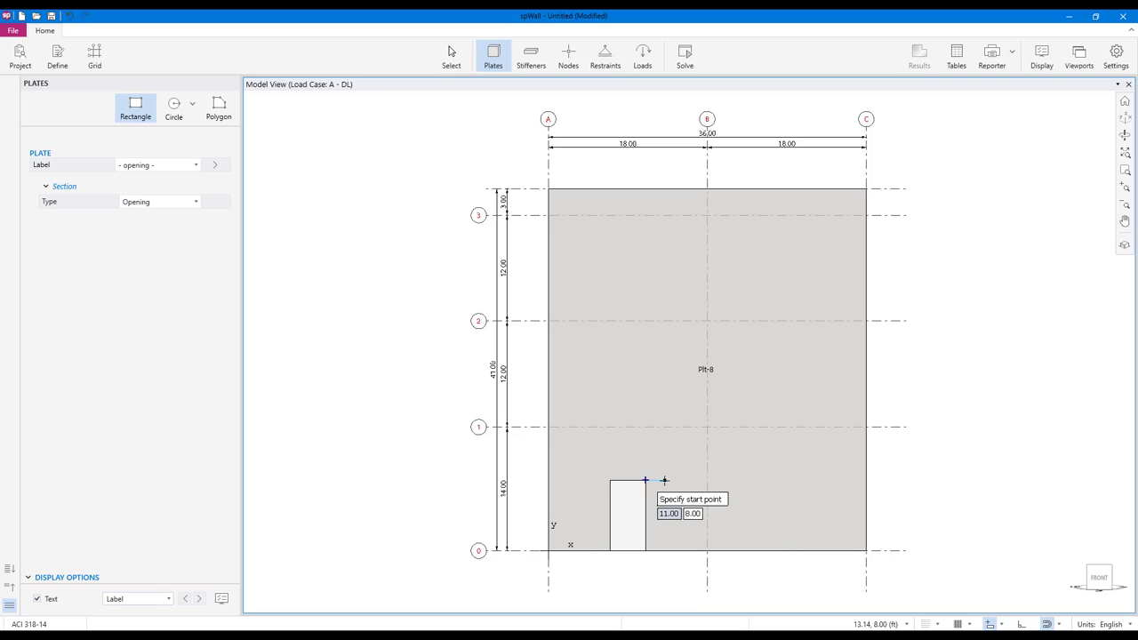
Duplicate the door opening 14 ft straight up onto grid line 1
{"action": "right_click", "coordinate": [678, 466]}
{"action": "left_click", "coordinate": [698, 478]}
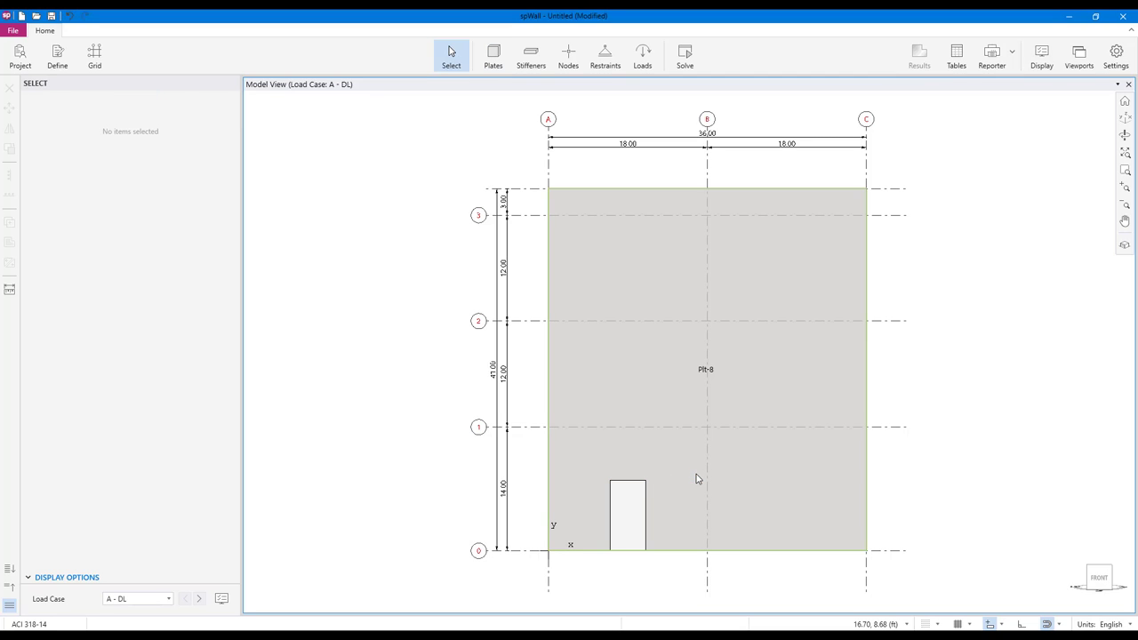
{"action": "left_click", "coordinate": [630, 510]}
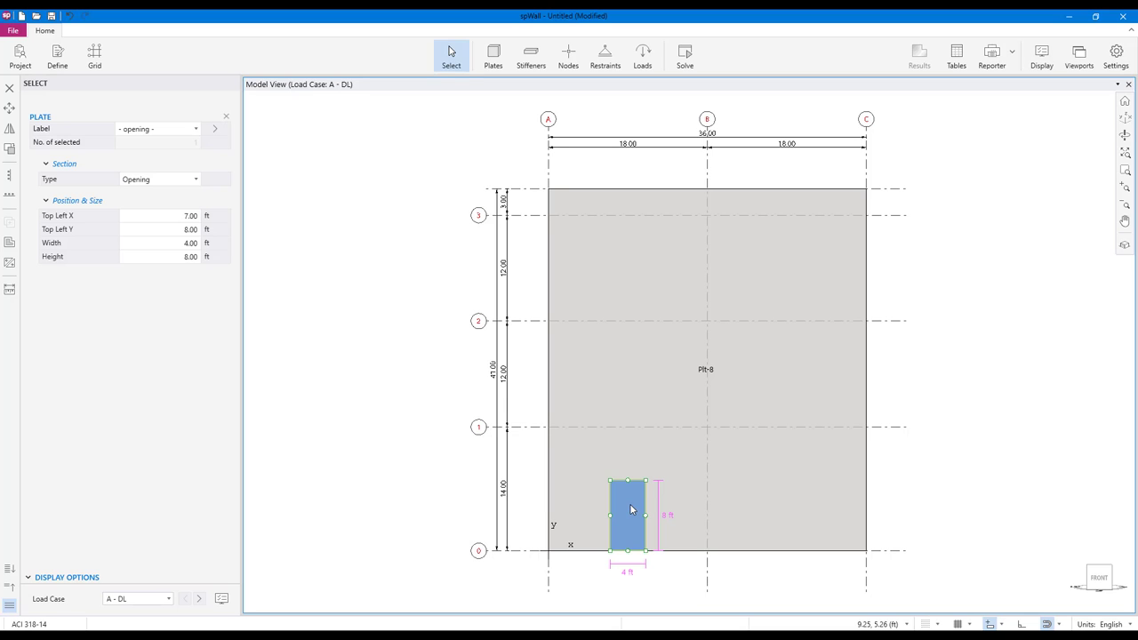
{"action": "right_click", "coordinate": [617, 425]}
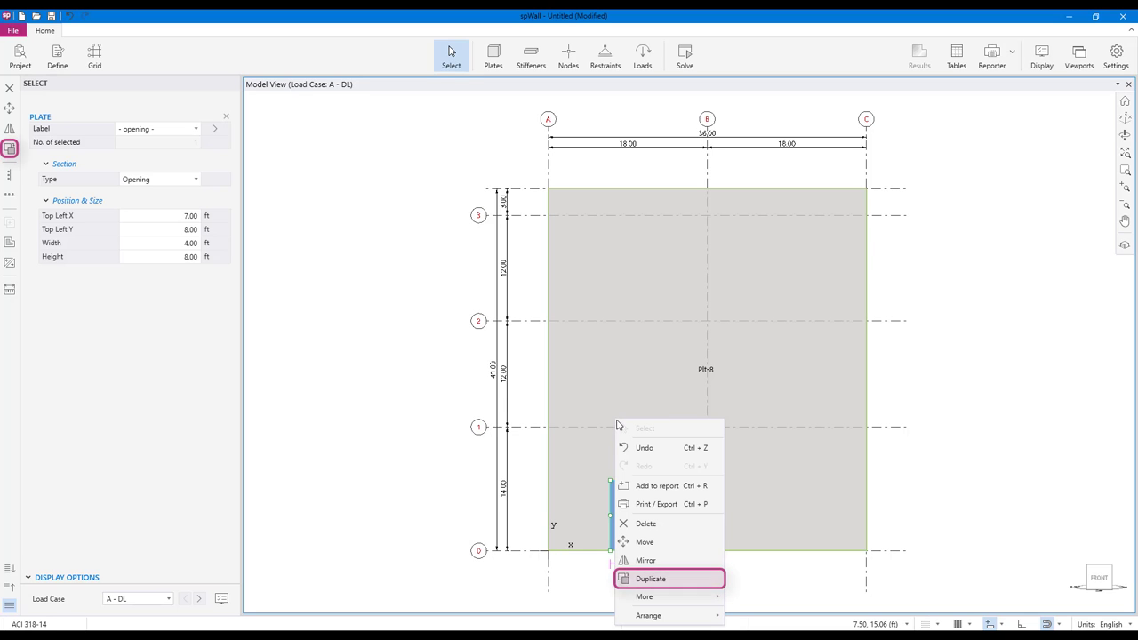
{"action": "left_click", "coordinate": [663, 579]}
{"action": "left_click", "coordinate": [548, 551]}
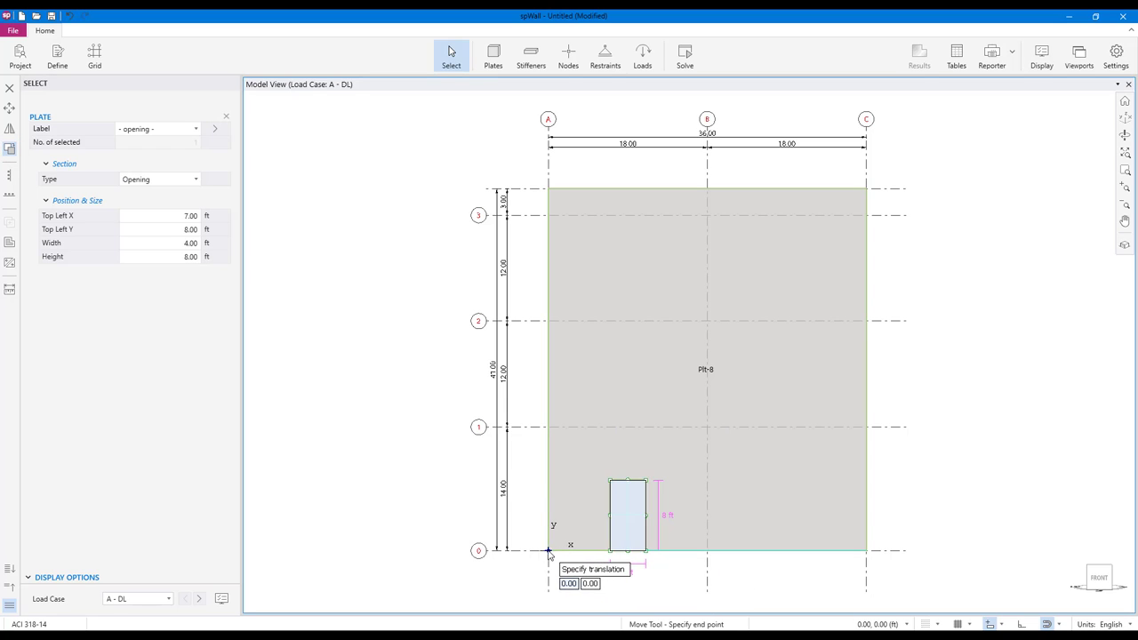
{"action": "left_click", "coordinate": [549, 429]}
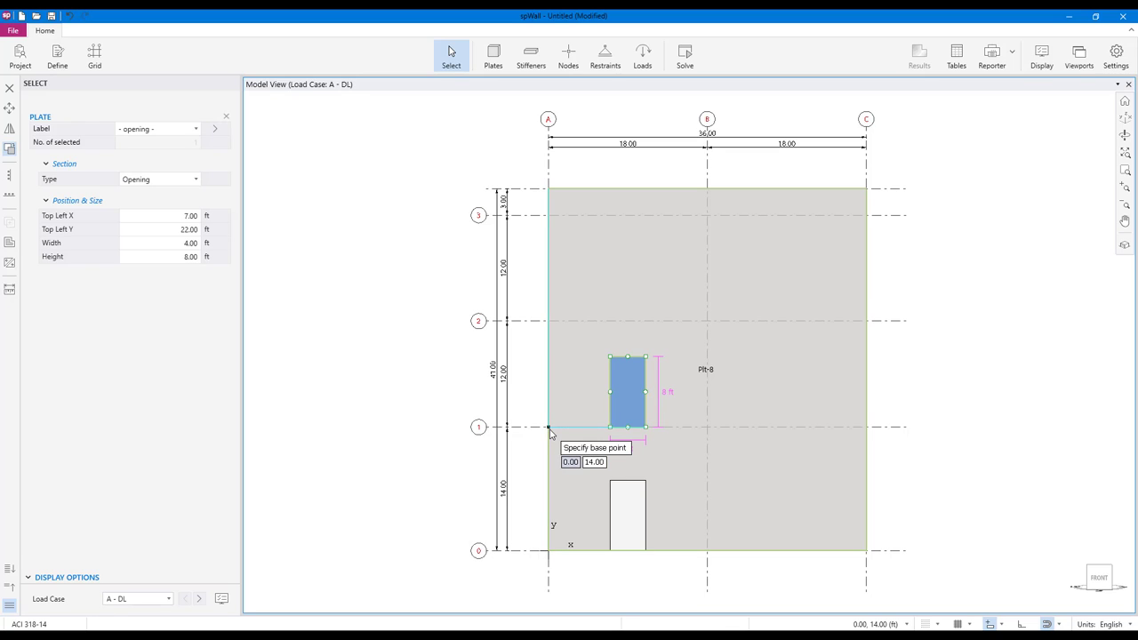
Lower the upper opening's top edge by 2 ft, making it 4 × 6 ft
{"action": "key", "text": "Escape"}
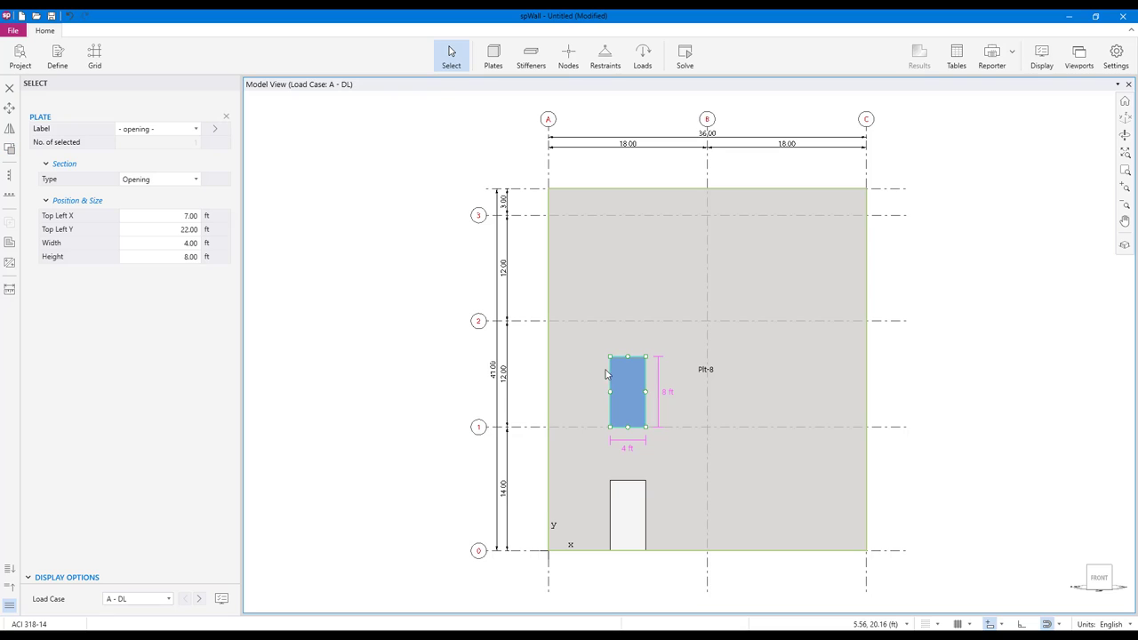
{"action": "left_click", "coordinate": [627, 359]}
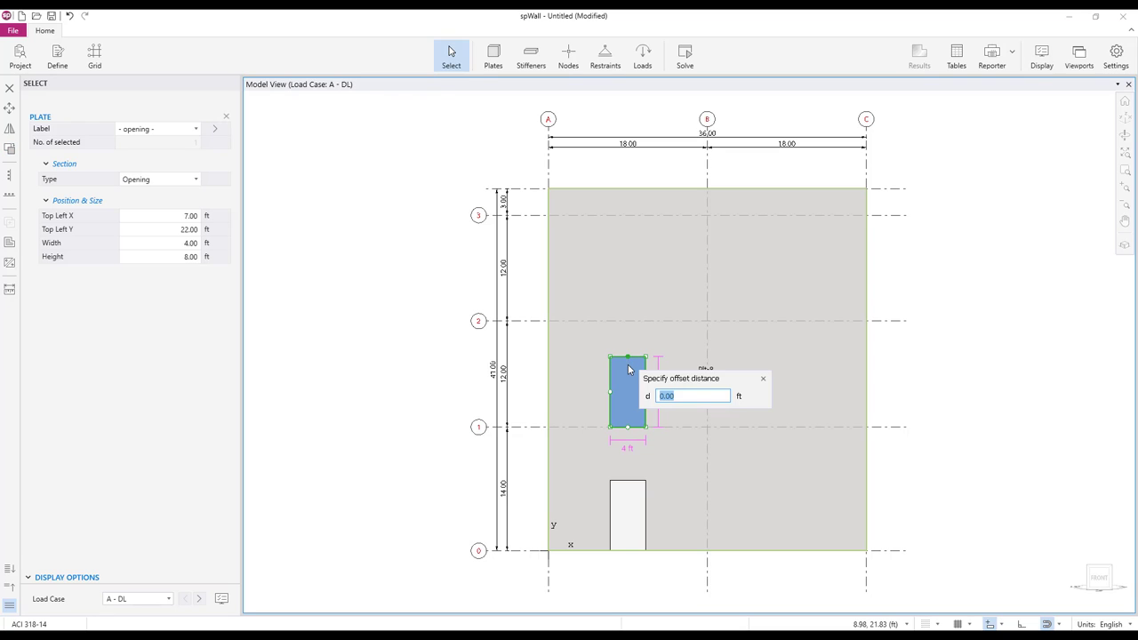
{"action": "type", "text": "-2"}
{"action": "key", "text": "Return"}
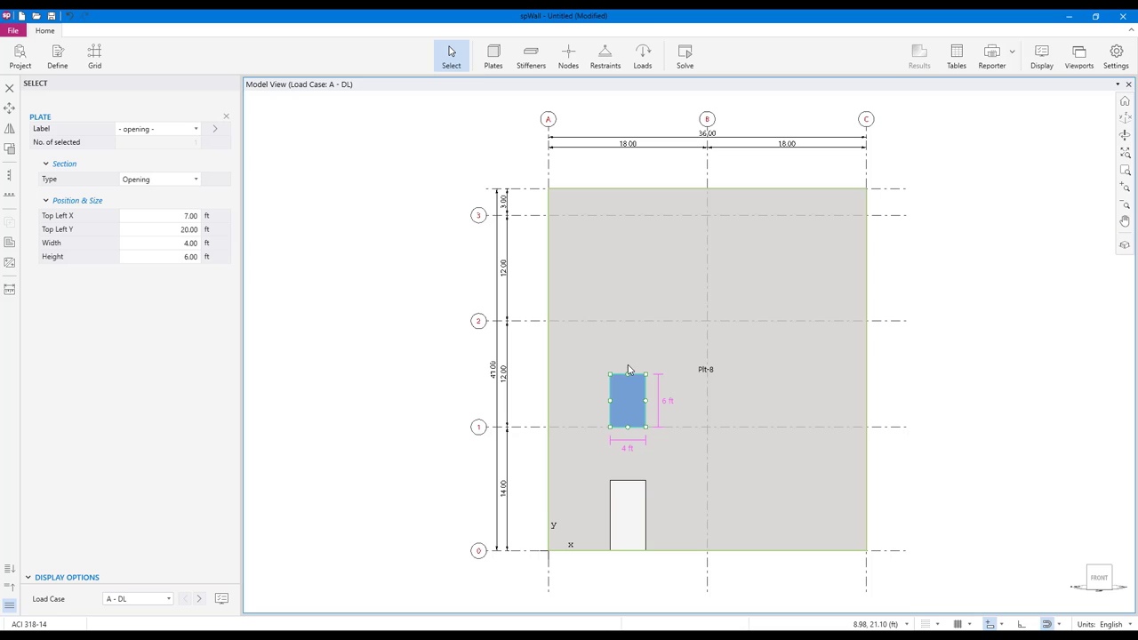
Move the upper opening up by dx 0, dy 2 ft
{"action": "right_click", "coordinate": [626, 402]}
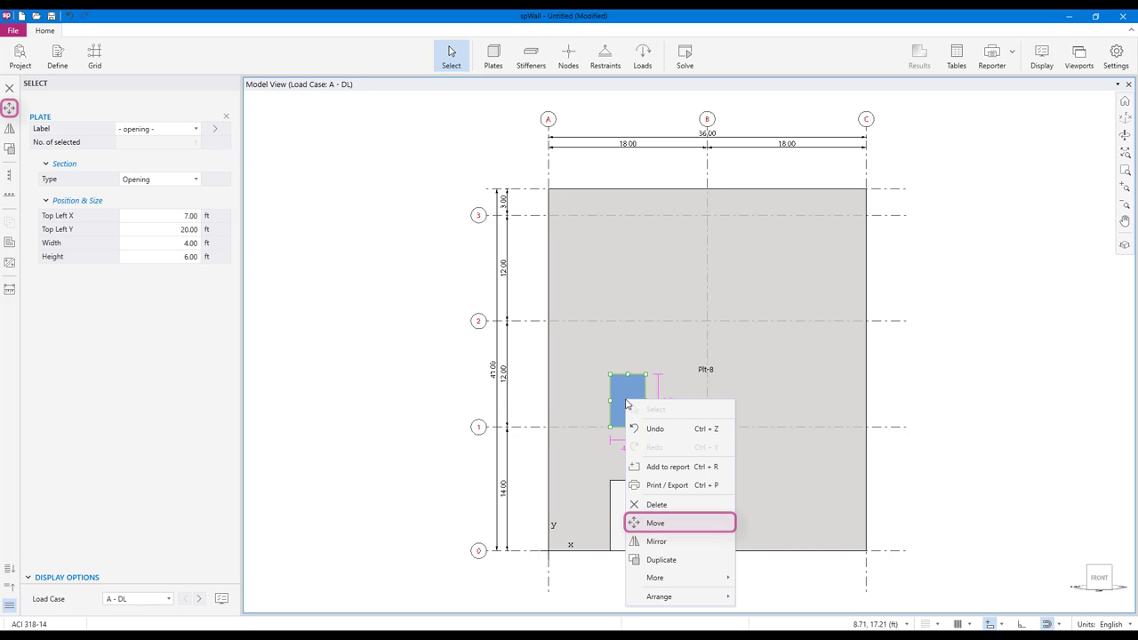
{"action": "left_click", "coordinate": [672, 525]}
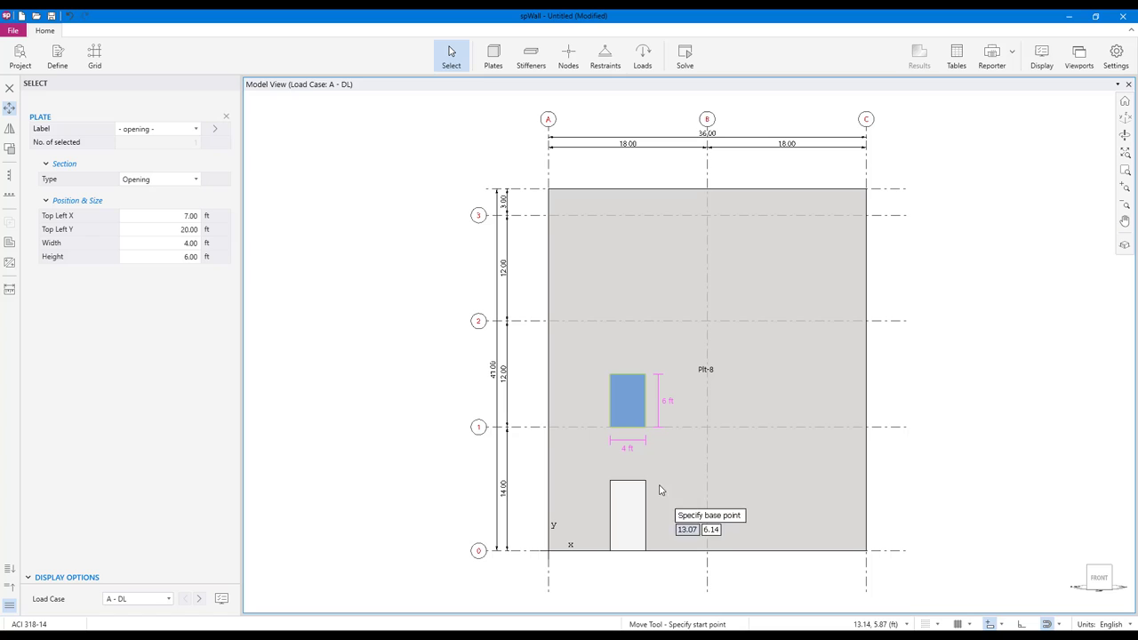
{"action": "left_click", "coordinate": [628, 427]}
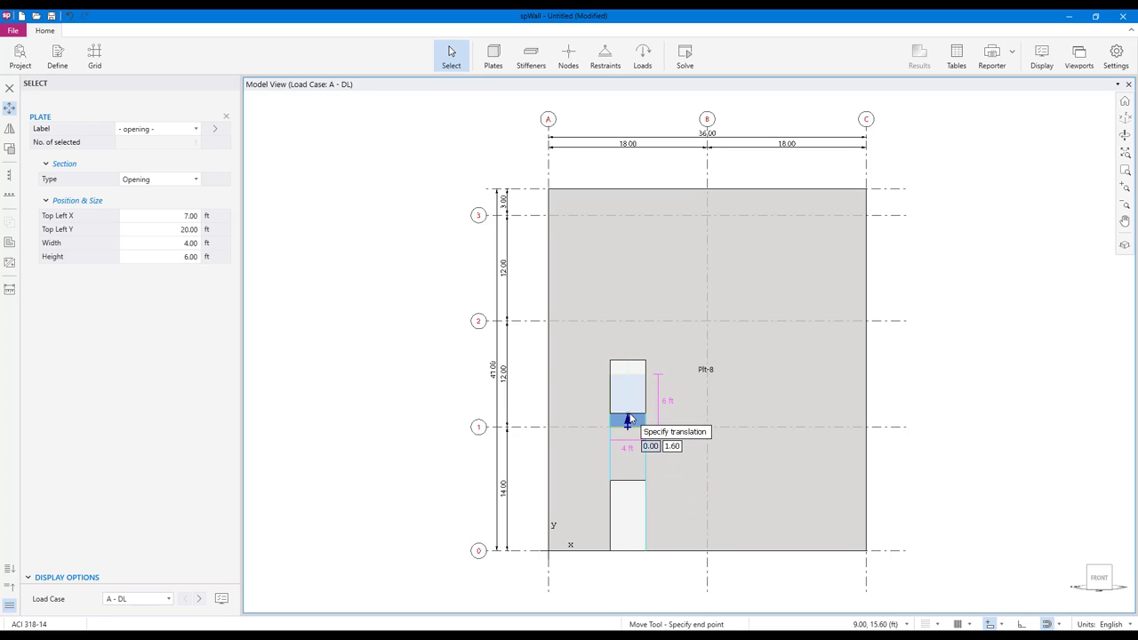
{"action": "type", "text": "0"}
{"action": "key", "text": "Tab"}
{"action": "type", "text": "2"}
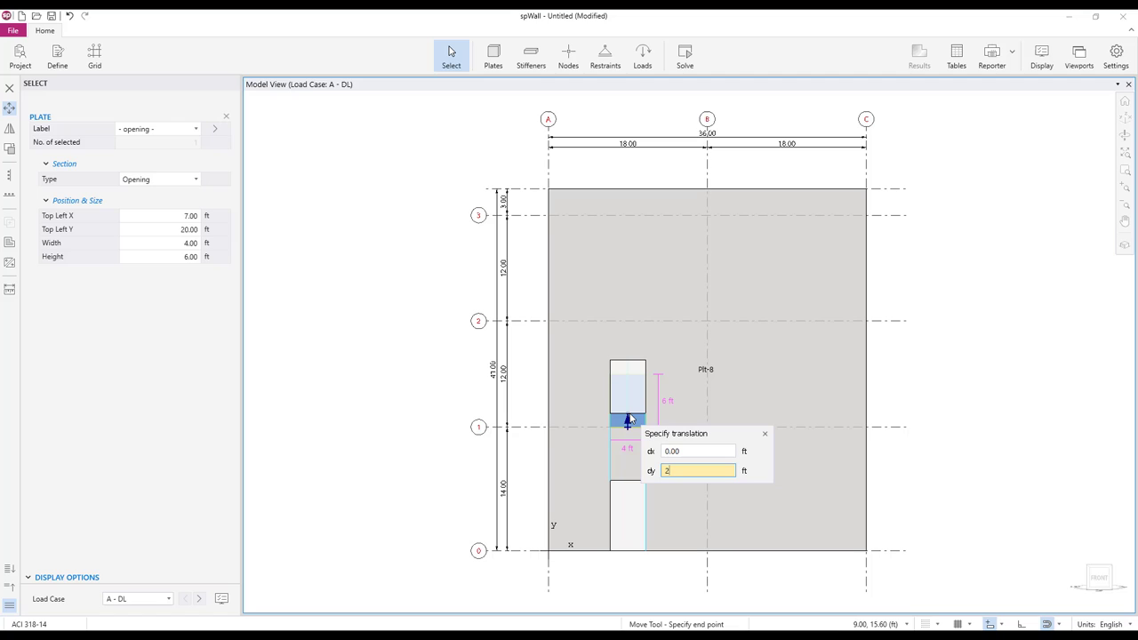
{"action": "key", "text": "Return"}
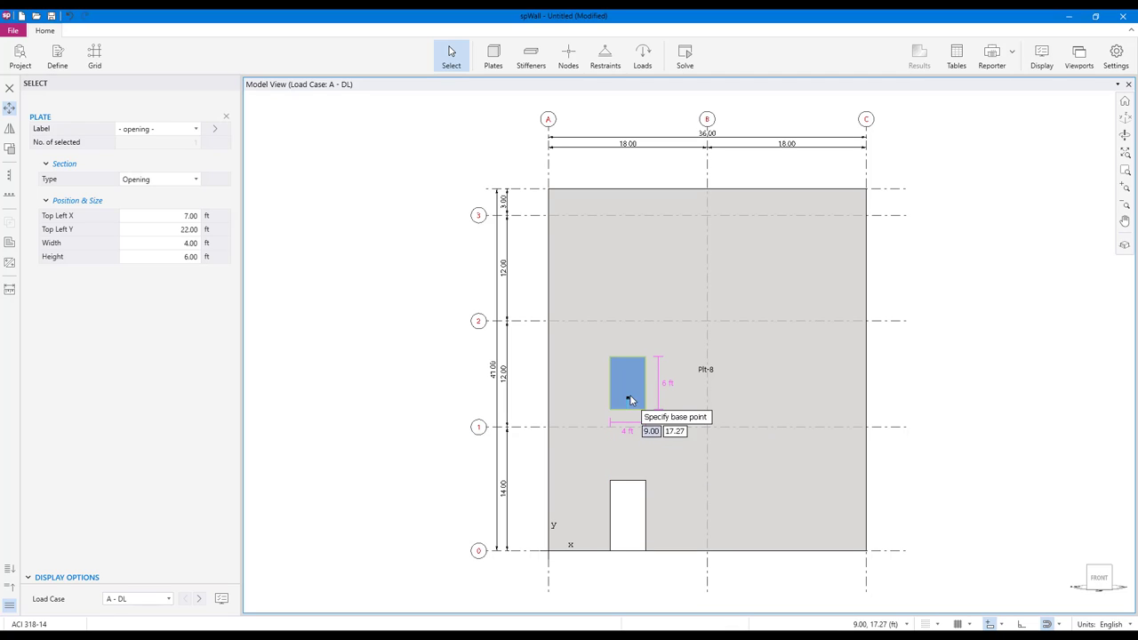
Copy the upper opening 12 ft higher, then select all three openings
{"action": "right_click", "coordinate": [629, 384]}
{"action": "right_click", "coordinate": [630, 389]}
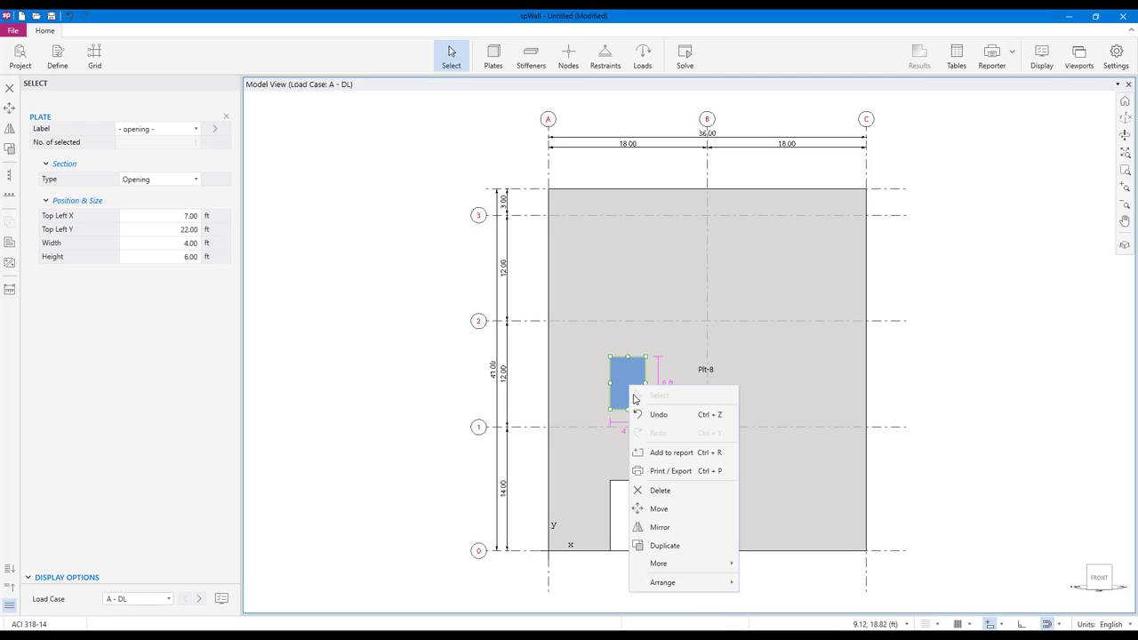
{"action": "left_click", "coordinate": [680, 546]}
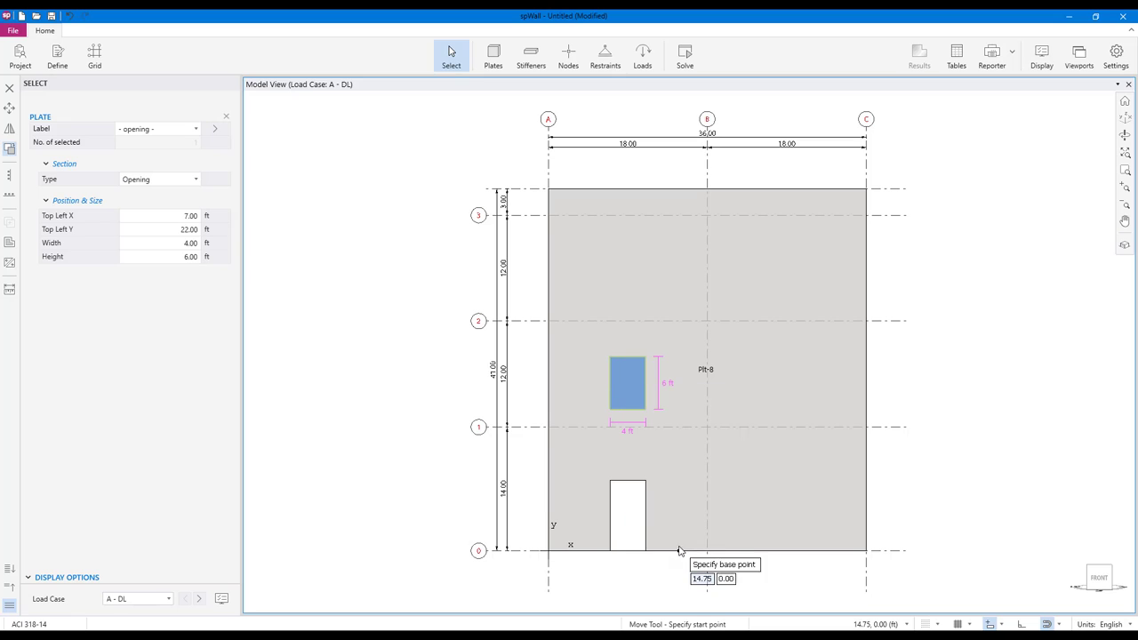
{"action": "left_click", "coordinate": [548, 427]}
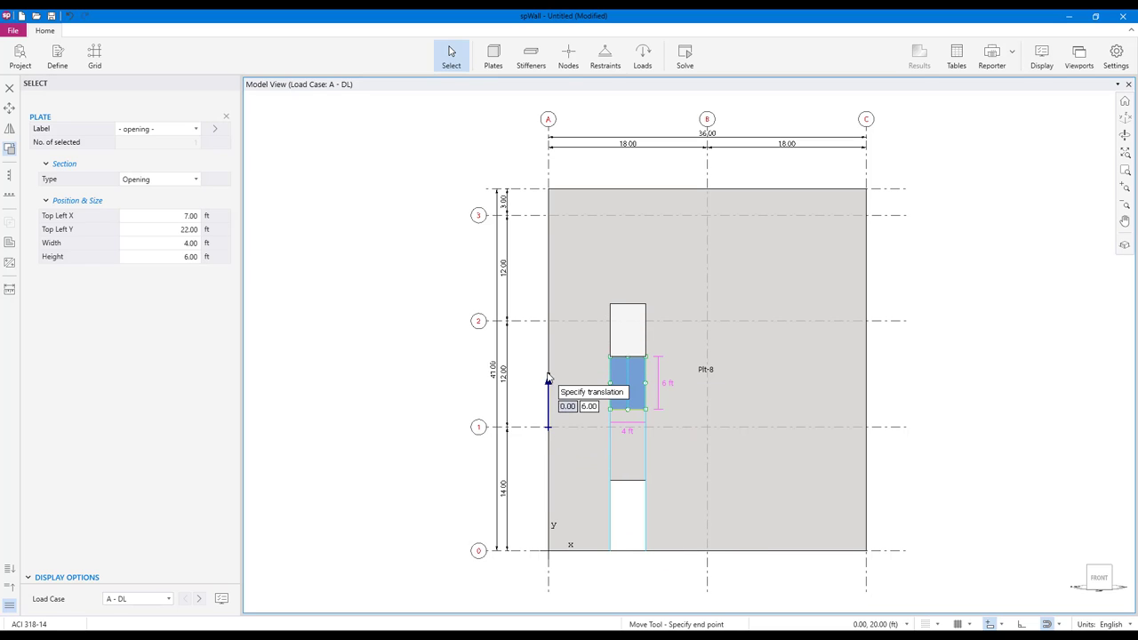
{"action": "left_click", "coordinate": [548, 321]}
{"action": "key", "text": "Escape"}
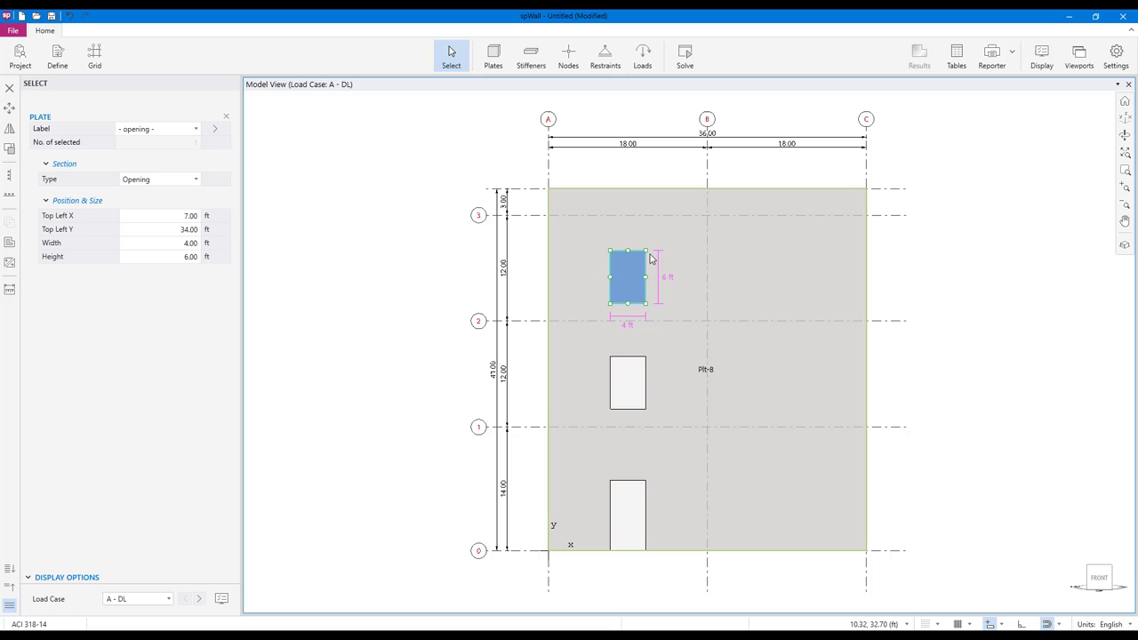
{"action": "left_click_drag", "start_coordinate": [666, 238], "coordinate": [585, 566]}
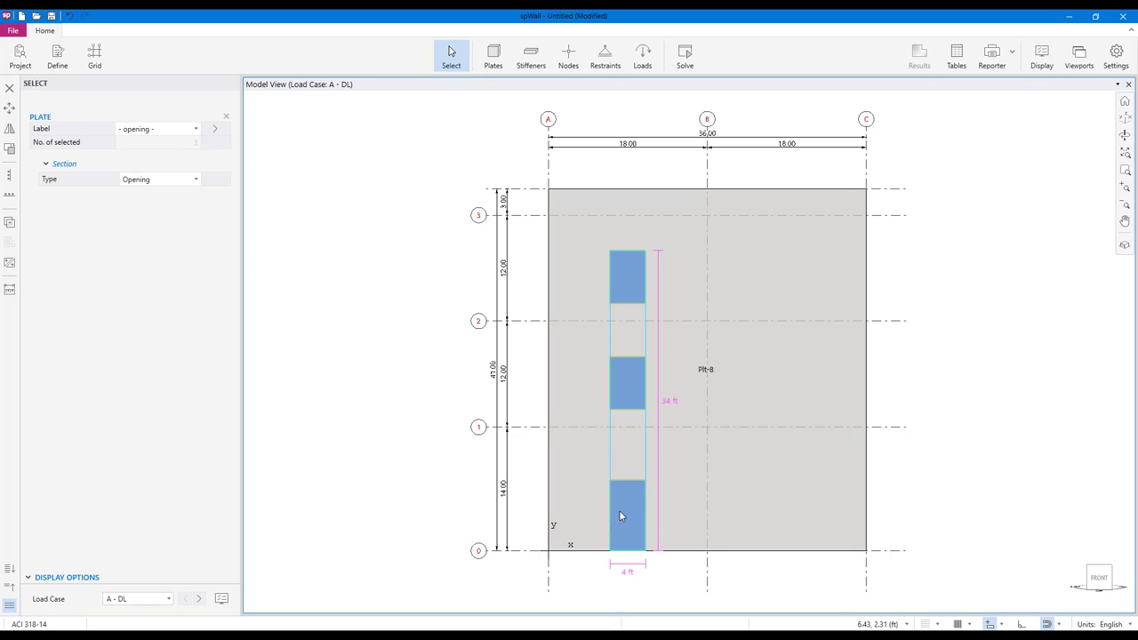
Mirror the three openings about grid line B onto the wall's right half
{"action": "right_click", "coordinate": [686, 331]}
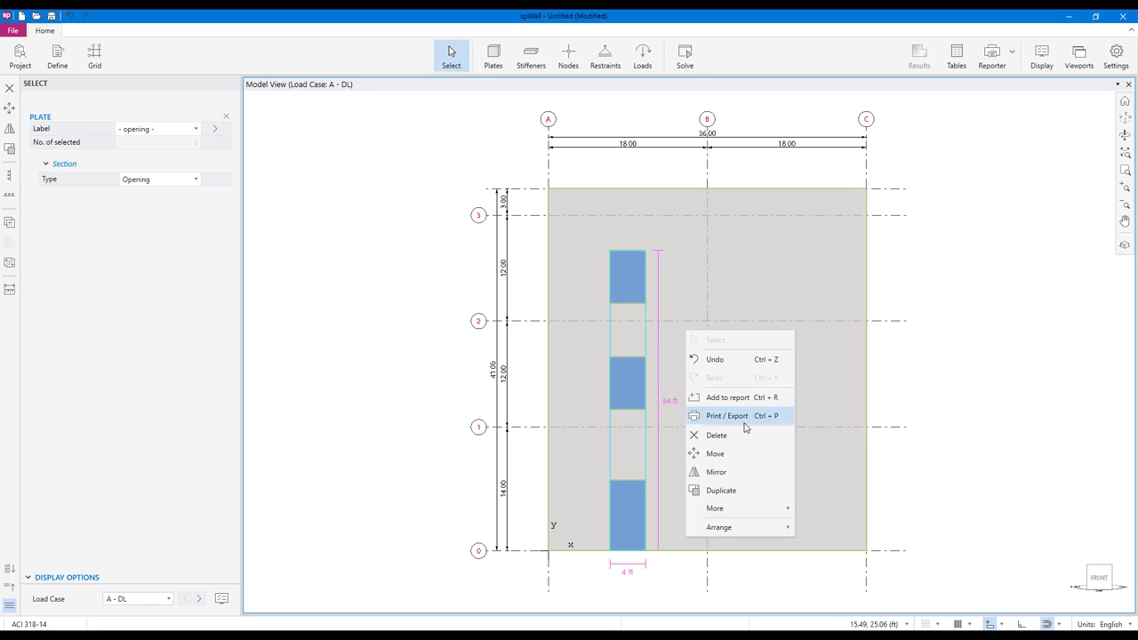
{"action": "left_click", "coordinate": [759, 471]}
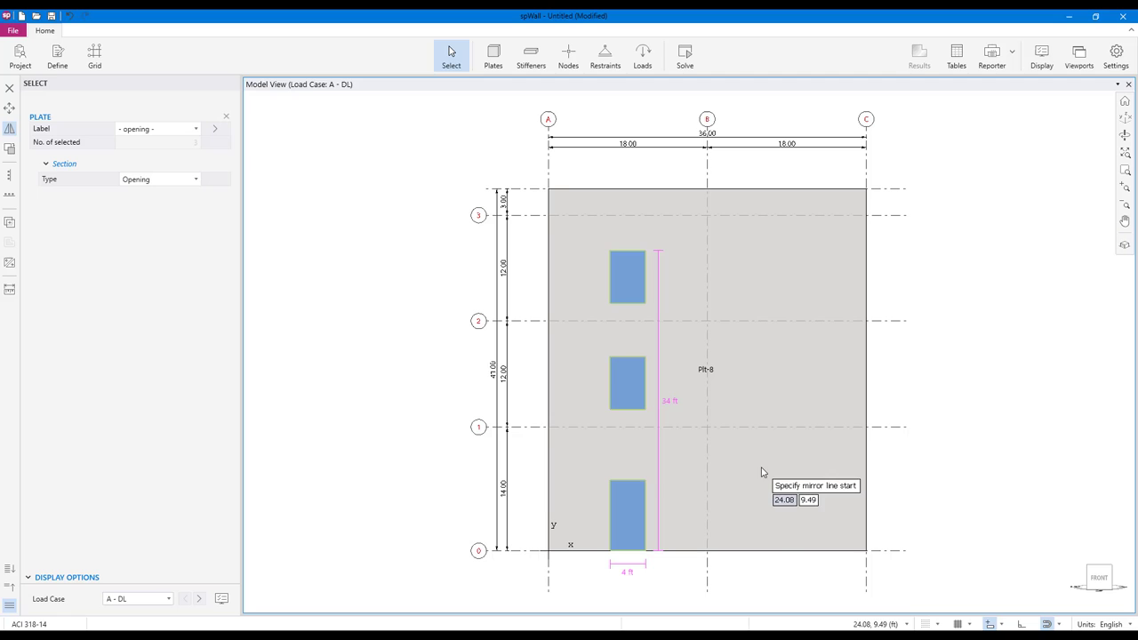
{"action": "left_click", "coordinate": [707, 551]}
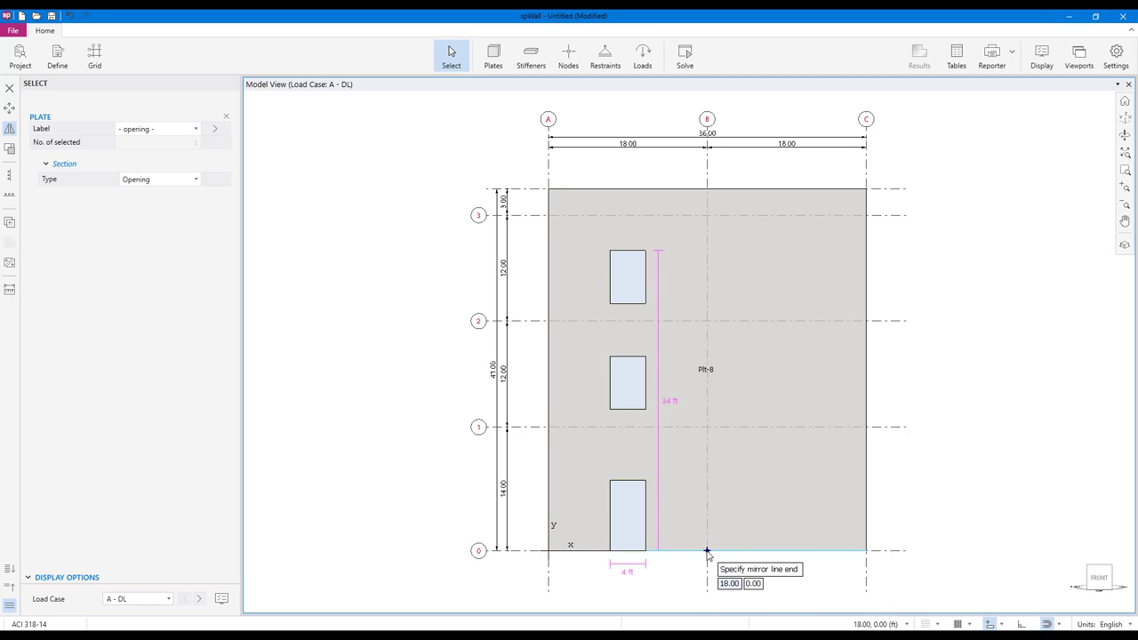
{"action": "left_click", "coordinate": [747, 441]}
{"action": "left_click", "coordinate": [886, 498]}
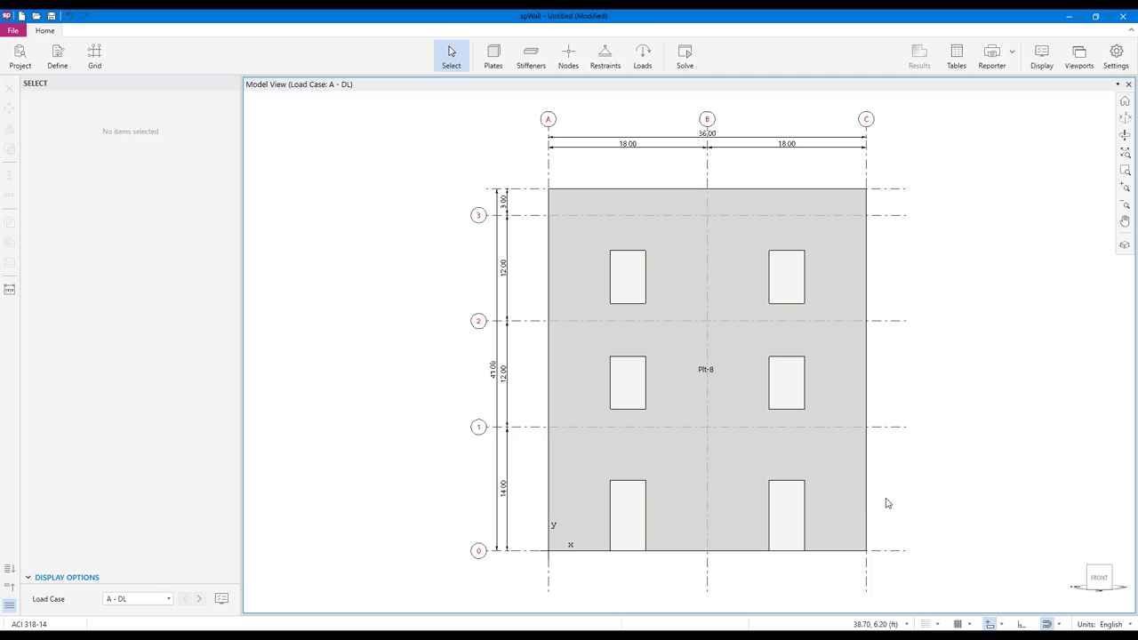
Merge the wall plate and both door openings into plate Plt-8 using Plates - Merge
{"action": "left_click", "coordinate": [791, 516]}
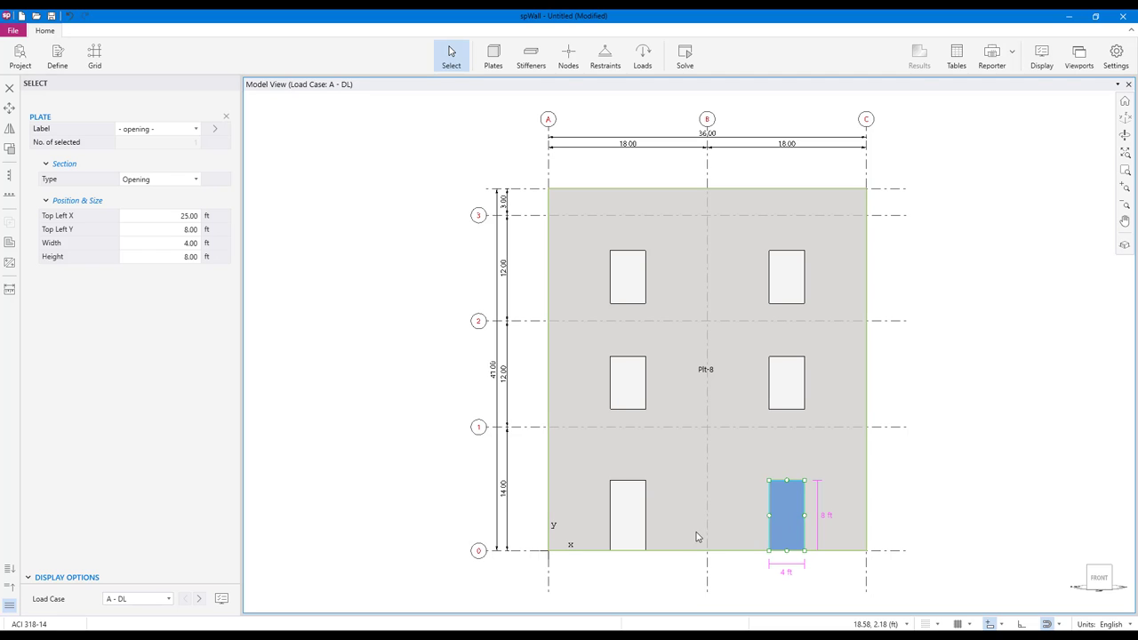
{"action": "left_click", "coordinate": [629, 531]}
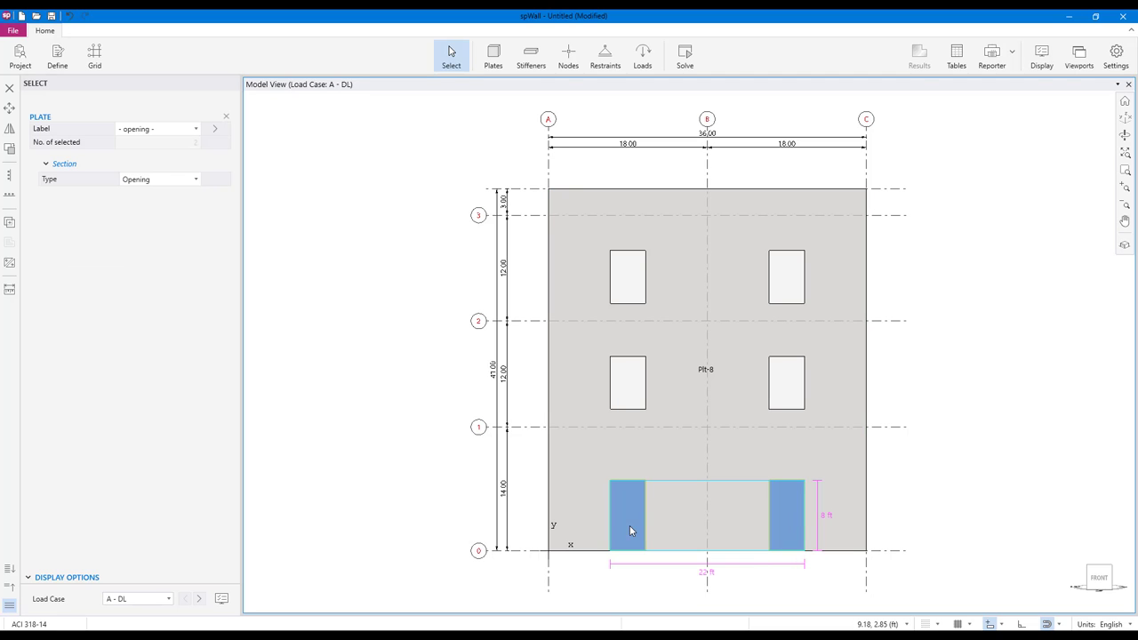
{"action": "left_click", "coordinate": [576, 521]}
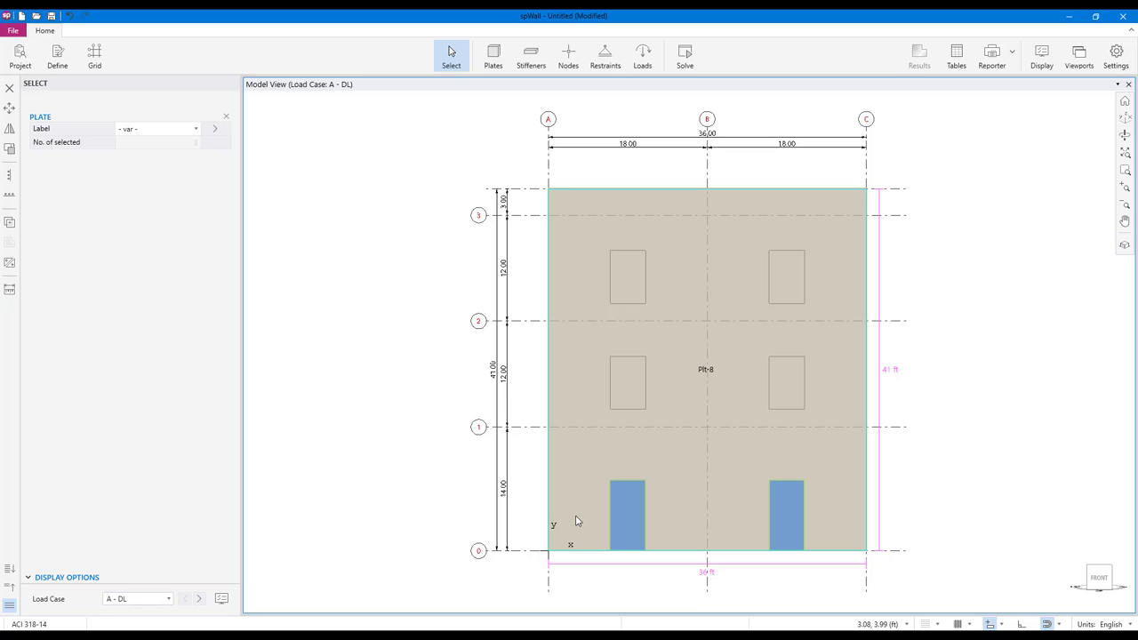
{"action": "right_click", "coordinate": [318, 346]}
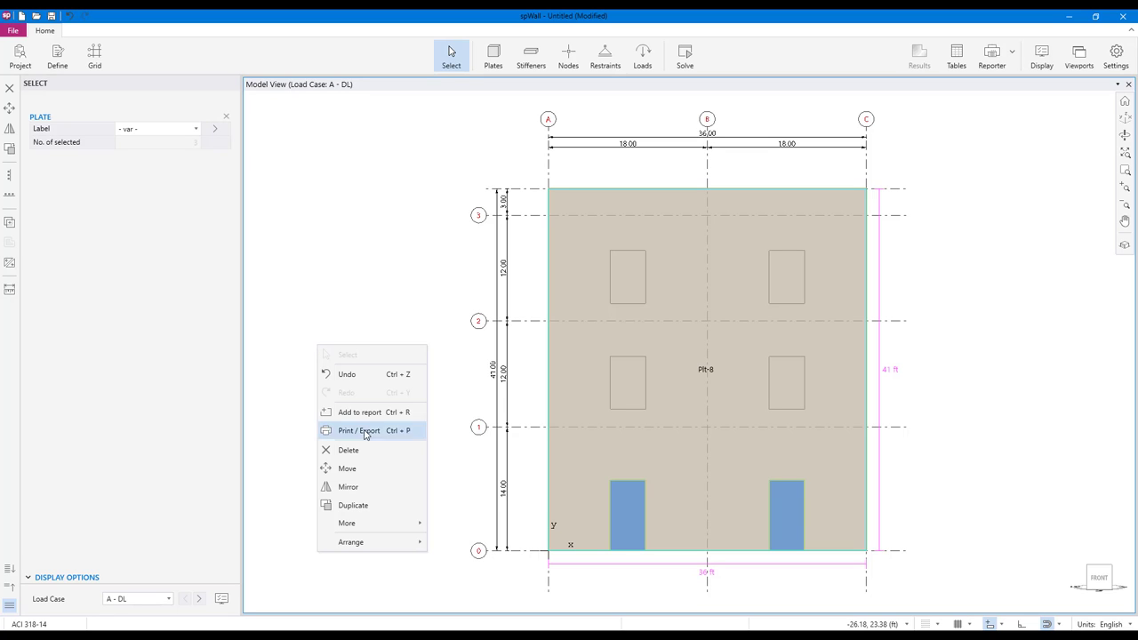
{"action": "mouse_move", "coordinate": [405, 526]}
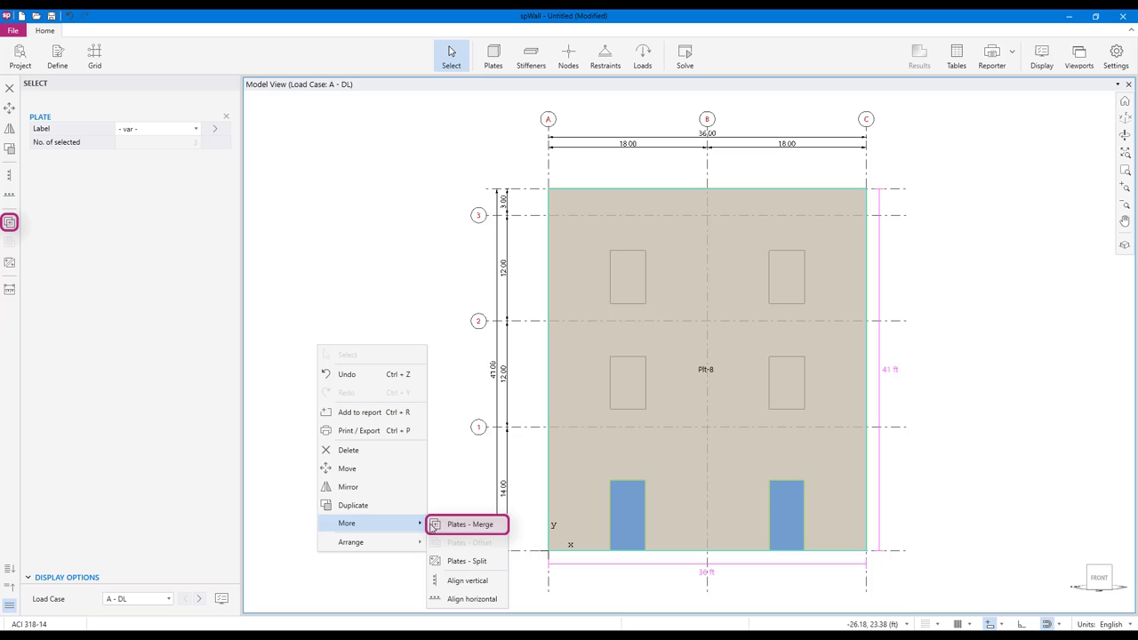
{"action": "left_click", "coordinate": [451, 526]}
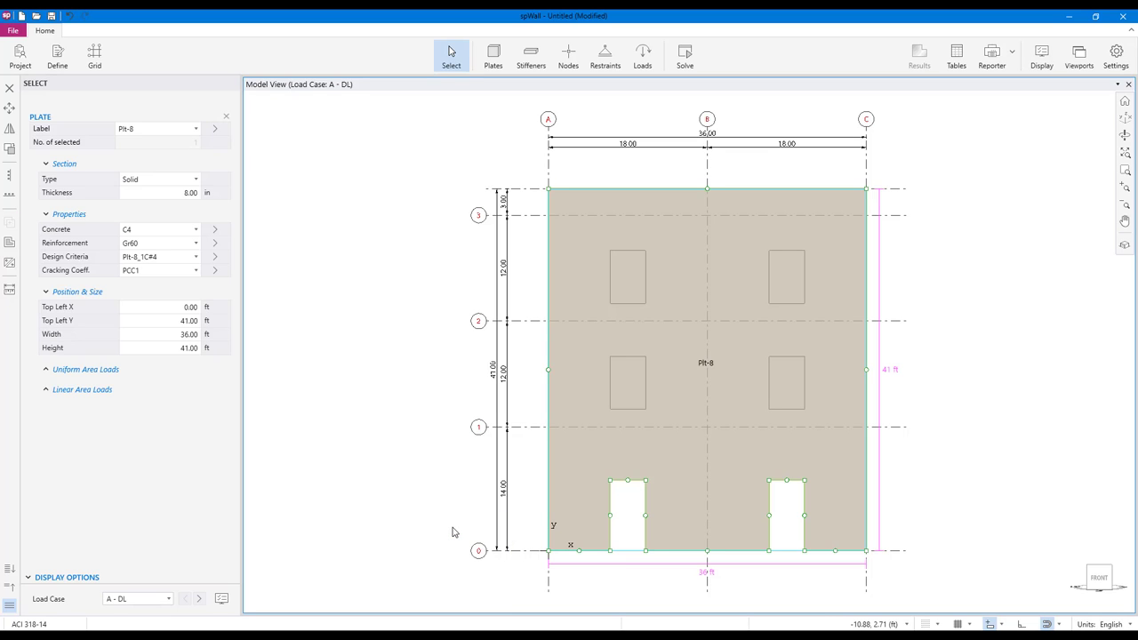
{"action": "key", "text": "Escape"}
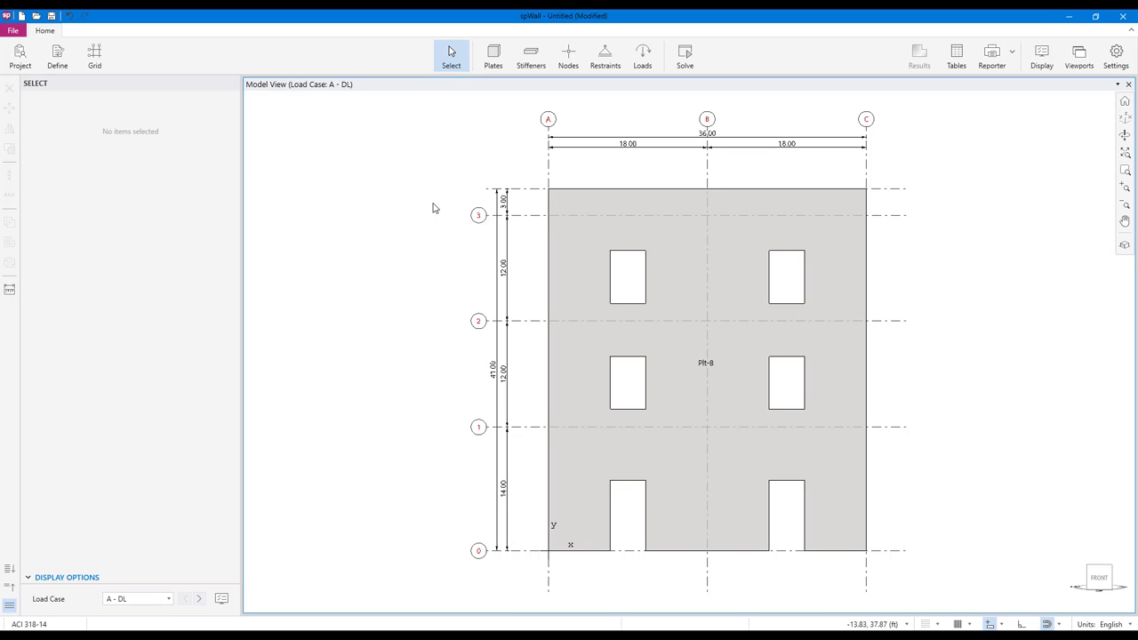
Draw solid R12x12 stiffeners, 4 ft long, as lintels over both door openings
{"action": "left_click", "coordinate": [538, 55]}
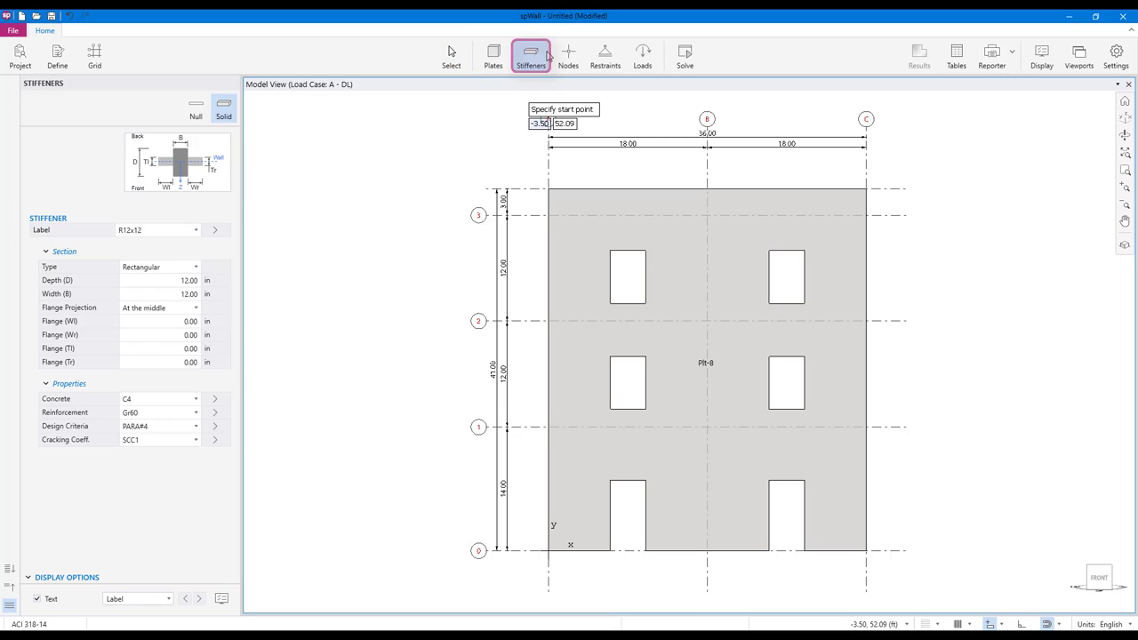
{"action": "left_click", "coordinate": [195, 231]}
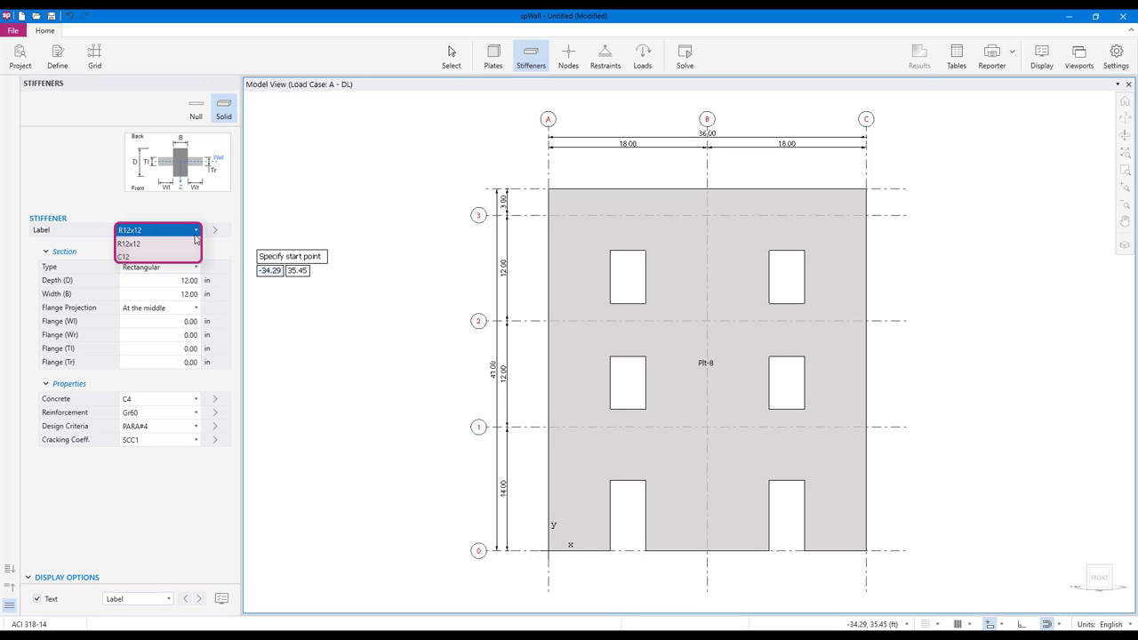
{"action": "left_click", "coordinate": [178, 242]}
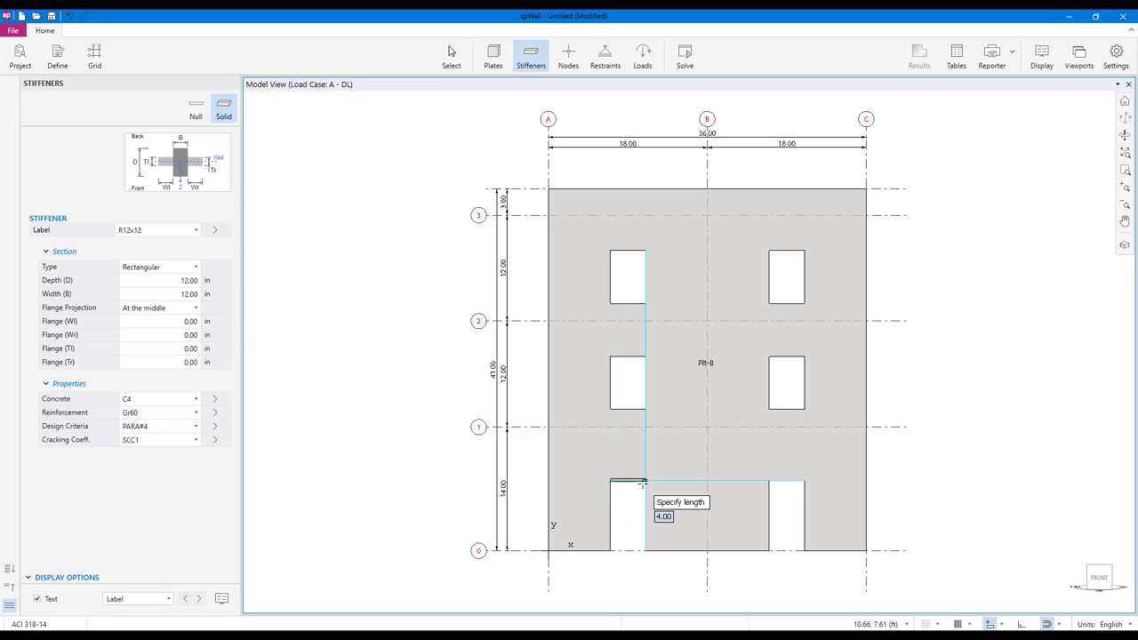
{"action": "left_click", "coordinate": [642, 481]}
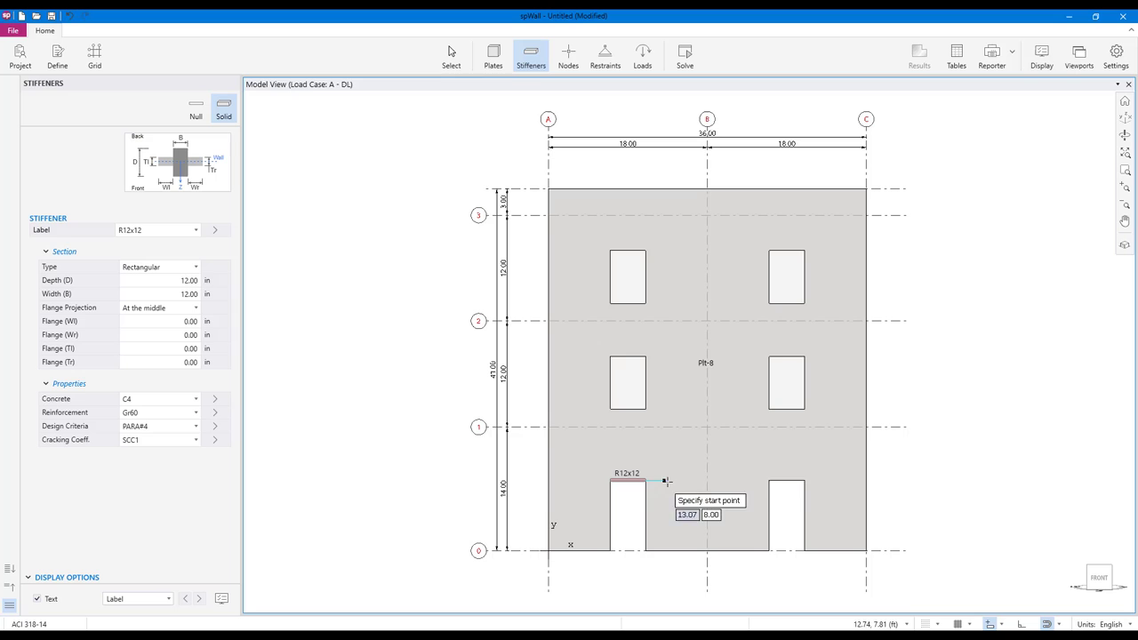
{"action": "left_click", "coordinate": [769, 480]}
{"action": "left_click", "coordinate": [805, 480]}
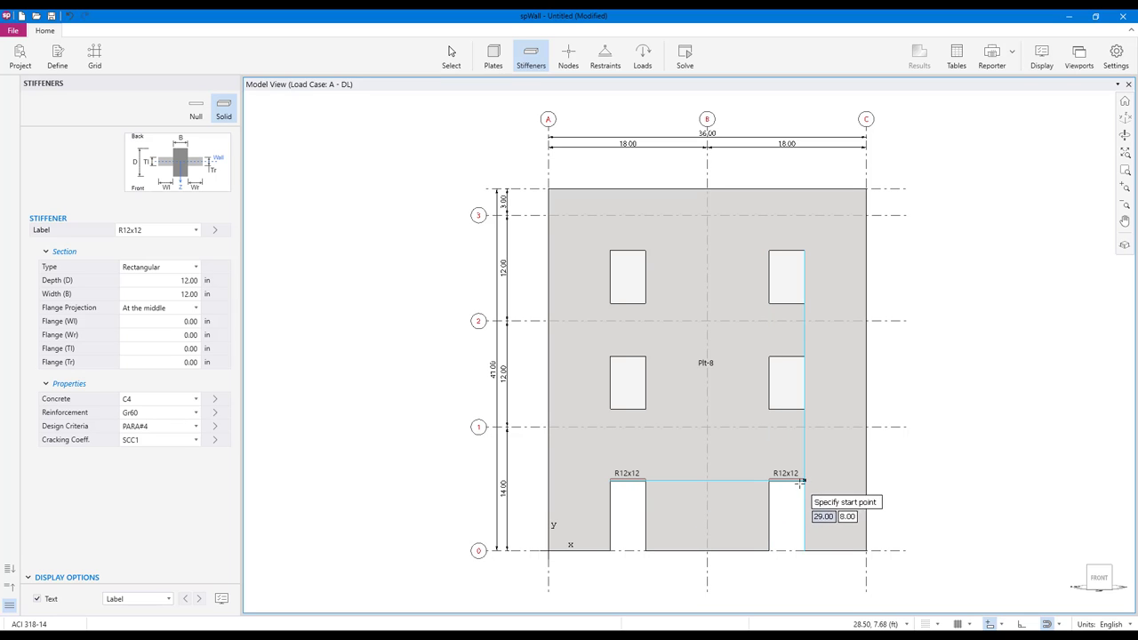
Draw null stiffeners full width from A to C along grid lines 3, 2 and 1
{"action": "left_click", "coordinate": [206, 108]}
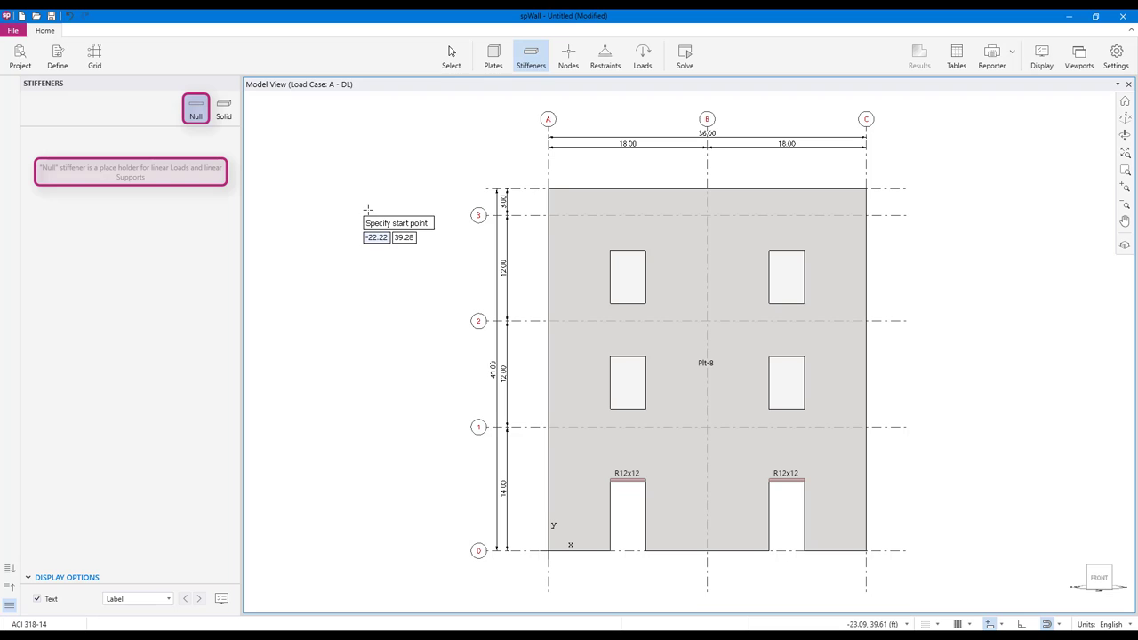
{"action": "left_click", "coordinate": [547, 214]}
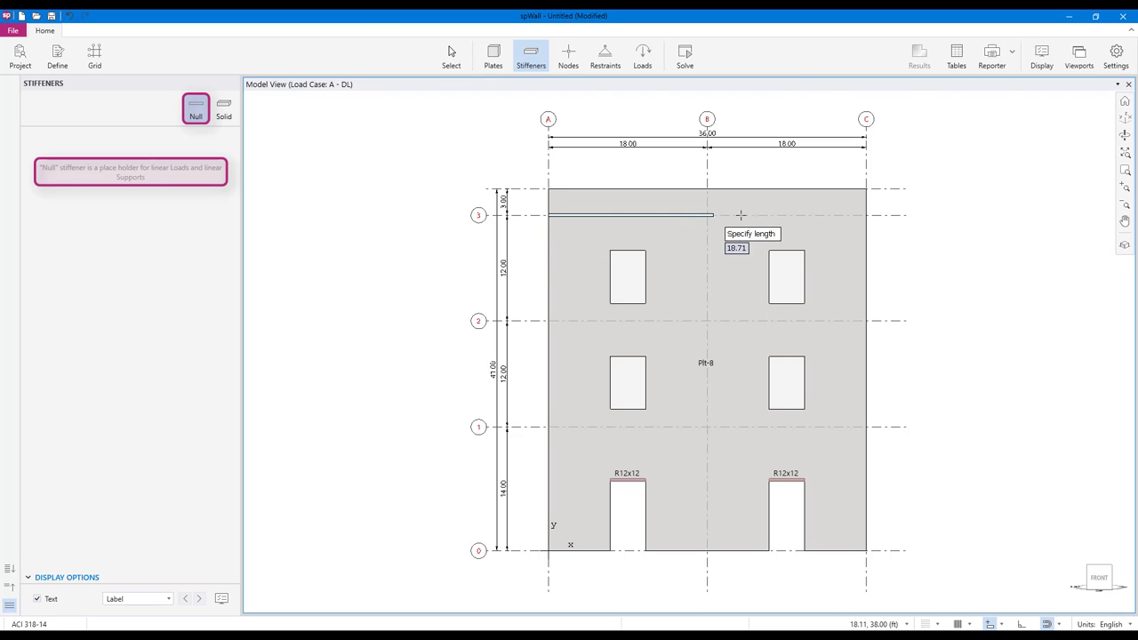
{"action": "left_click", "coordinate": [866, 214]}
{"action": "left_click", "coordinate": [547, 320]}
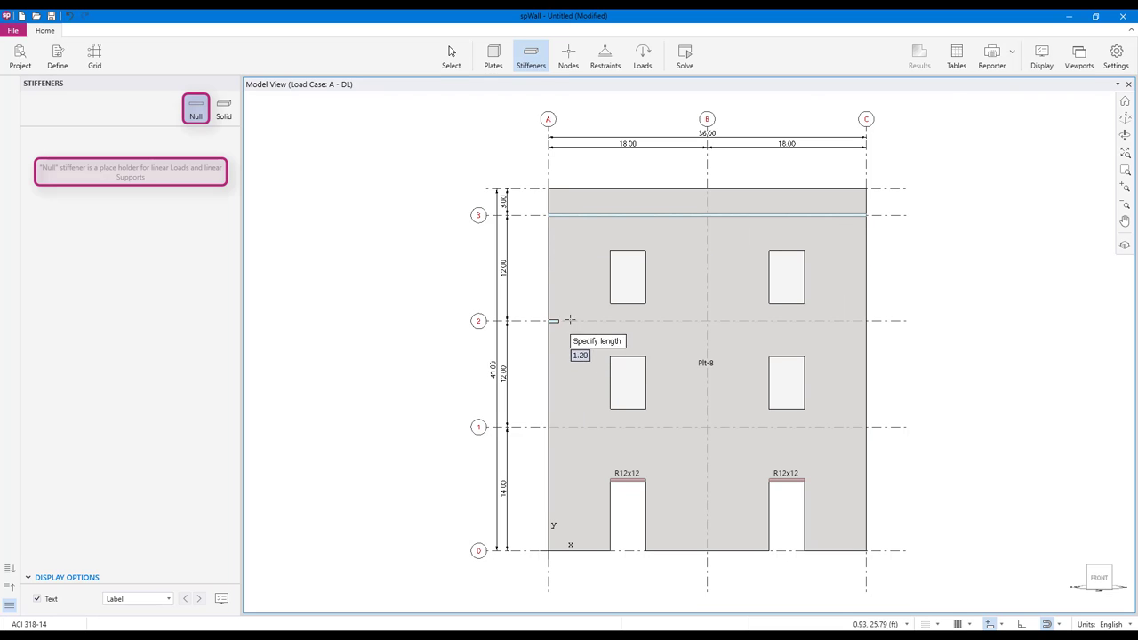
{"action": "left_click", "coordinate": [866, 320]}
{"action": "left_click", "coordinate": [547, 427]}
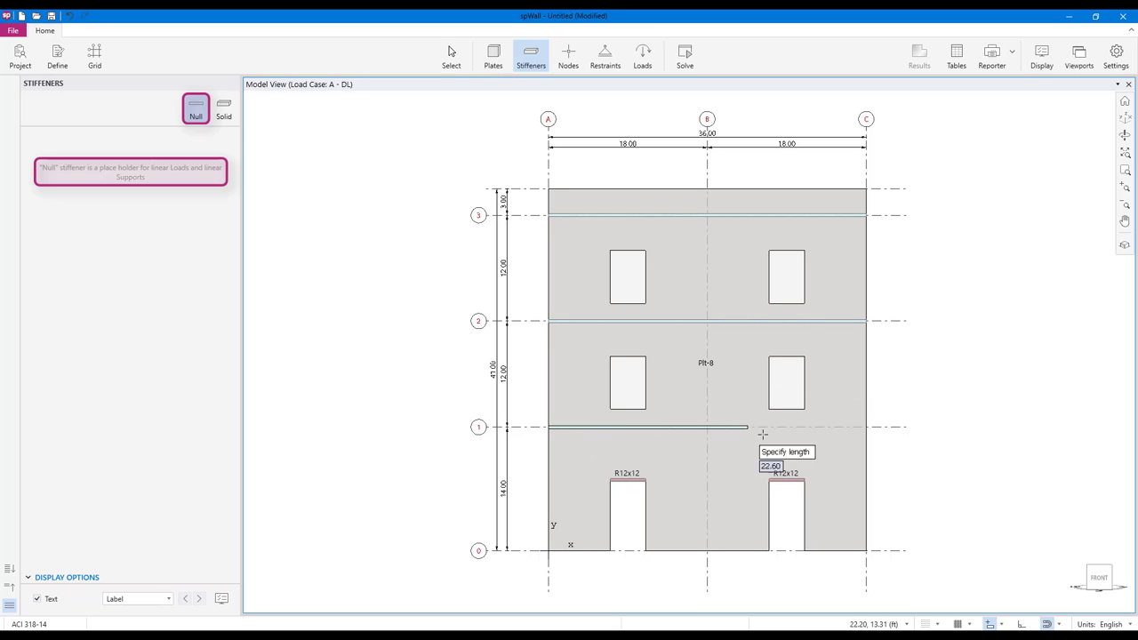
{"action": "left_click", "coordinate": [866, 427]}
Draw null stiffeners along the three base segments between grid A, the doors and grid C
{"action": "left_click", "coordinate": [547, 551]}
{"action": "left_click", "coordinate": [610, 550]}
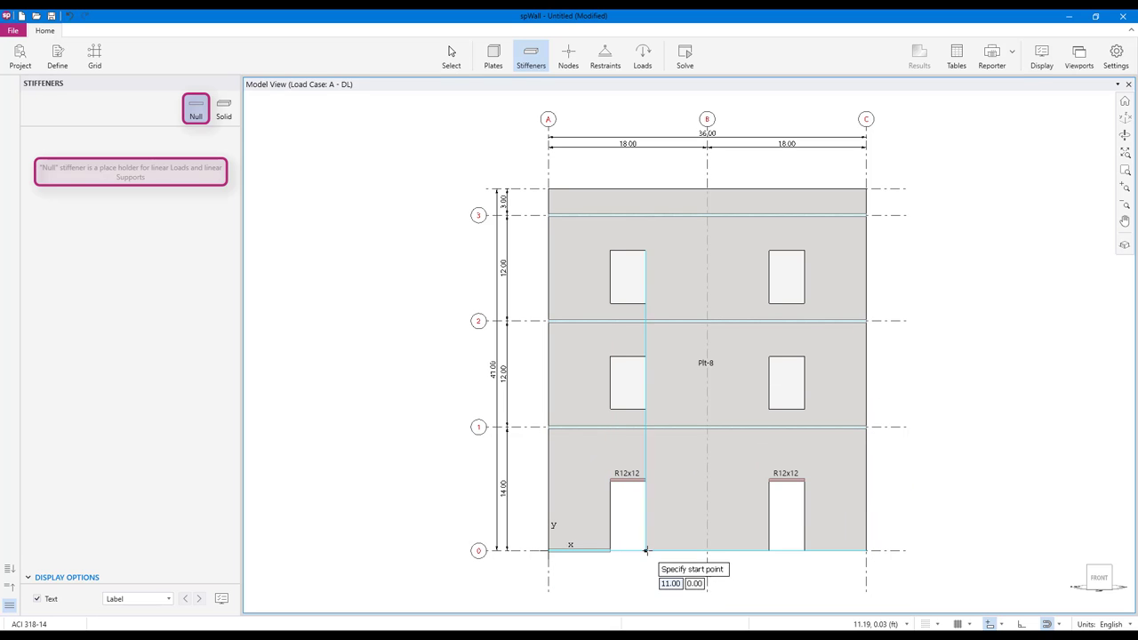
{"action": "left_click", "coordinate": [645, 550]}
{"action": "left_click", "coordinate": [769, 551]}
{"action": "left_click", "coordinate": [805, 550]}
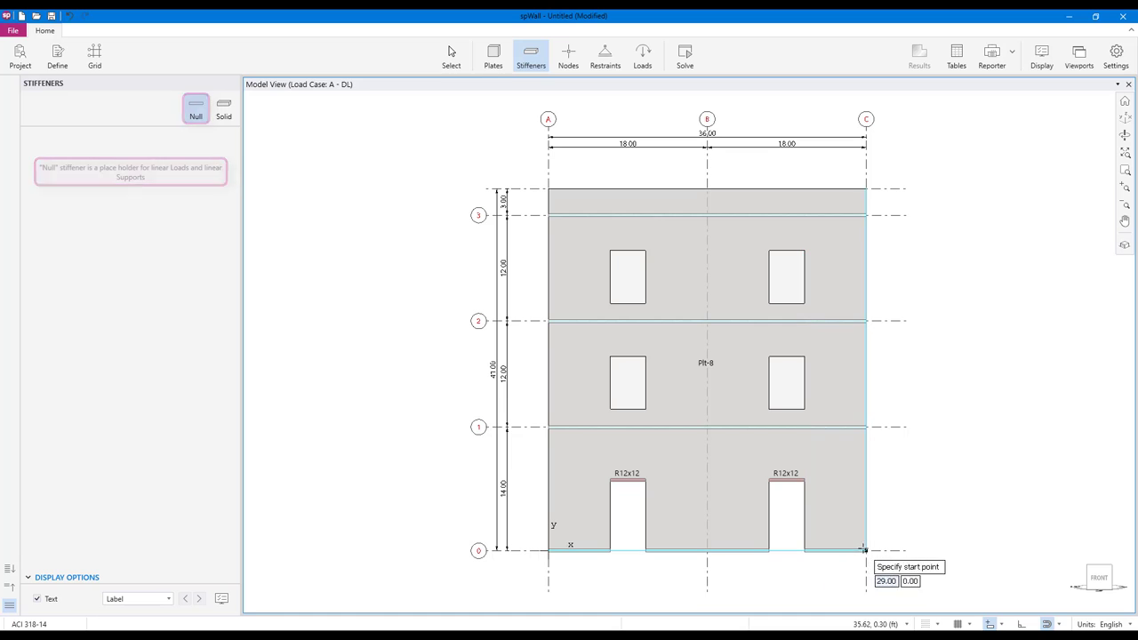
{"action": "left_click", "coordinate": [866, 551]}
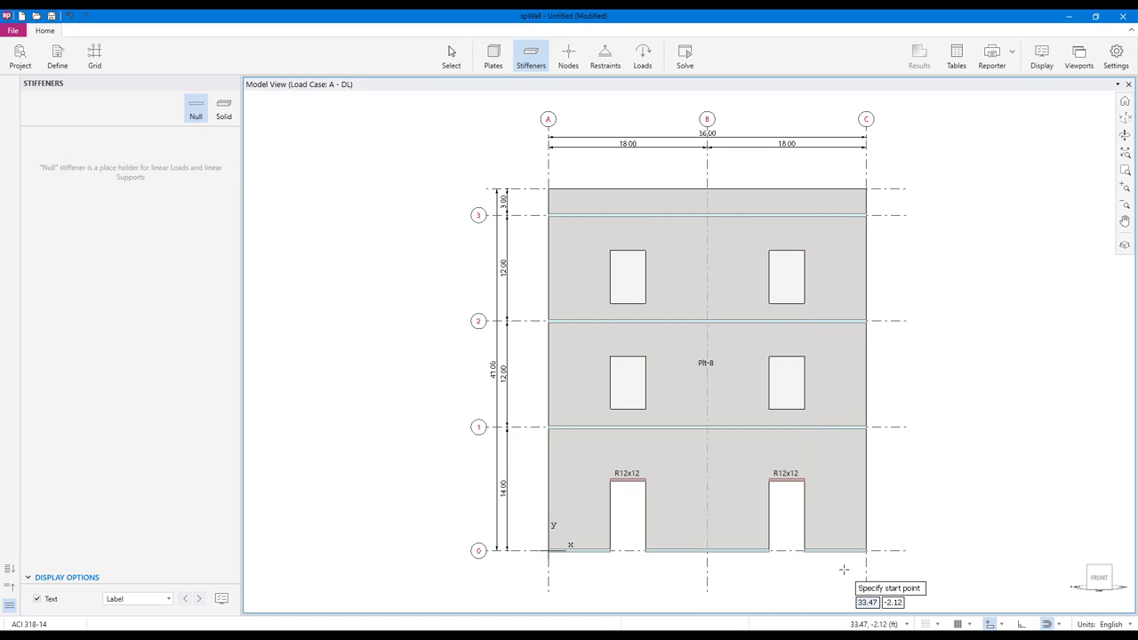
Assign Pinned linear supports to the three base stiffener segments
{"action": "left_click", "coordinate": [606, 56]}
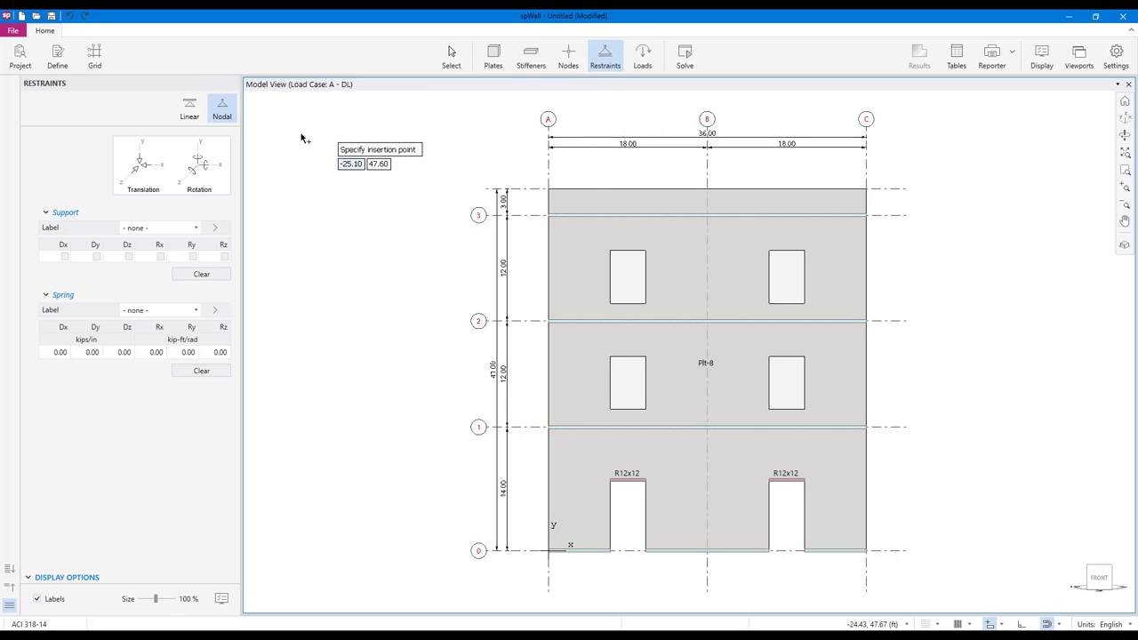
{"action": "left_click", "coordinate": [191, 111]}
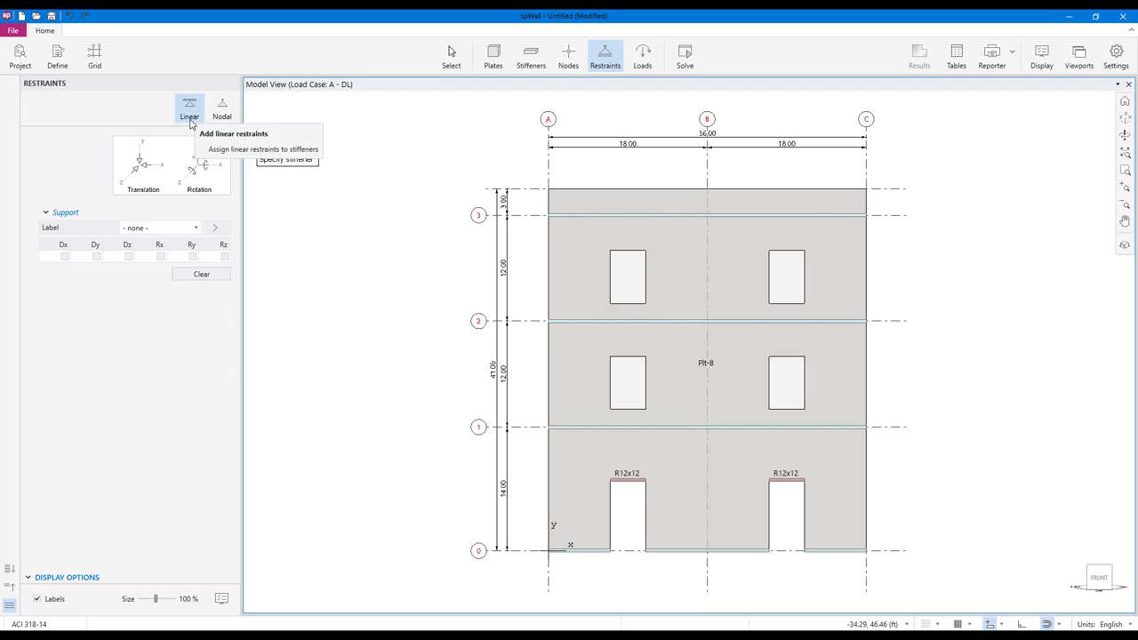
{"action": "left_click", "coordinate": [167, 229]}
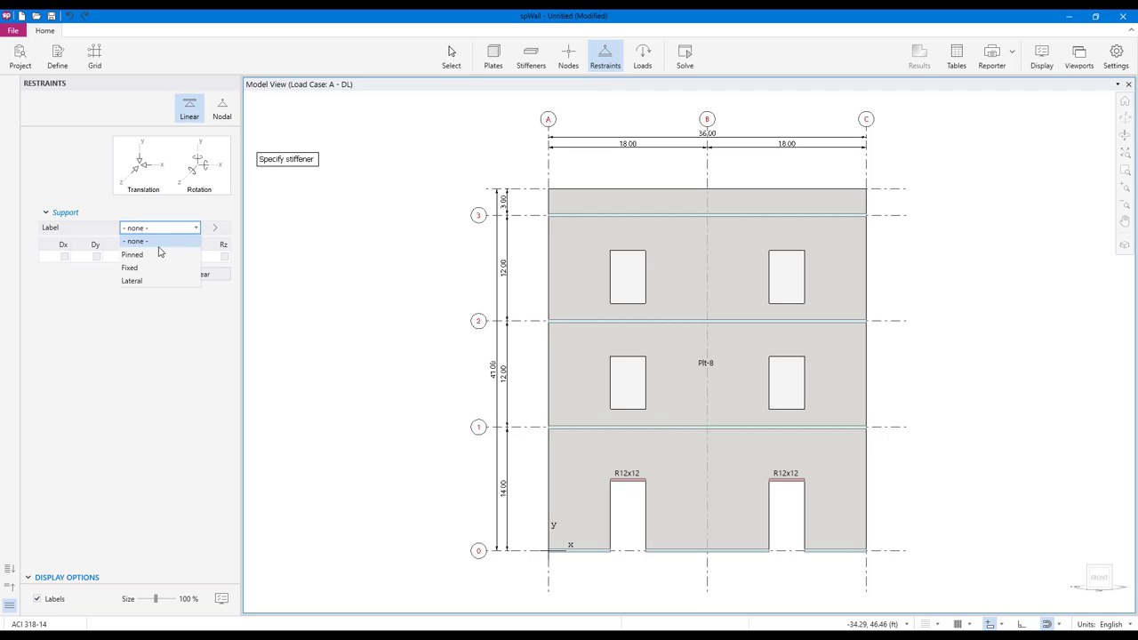
{"action": "left_click", "coordinate": [157, 254]}
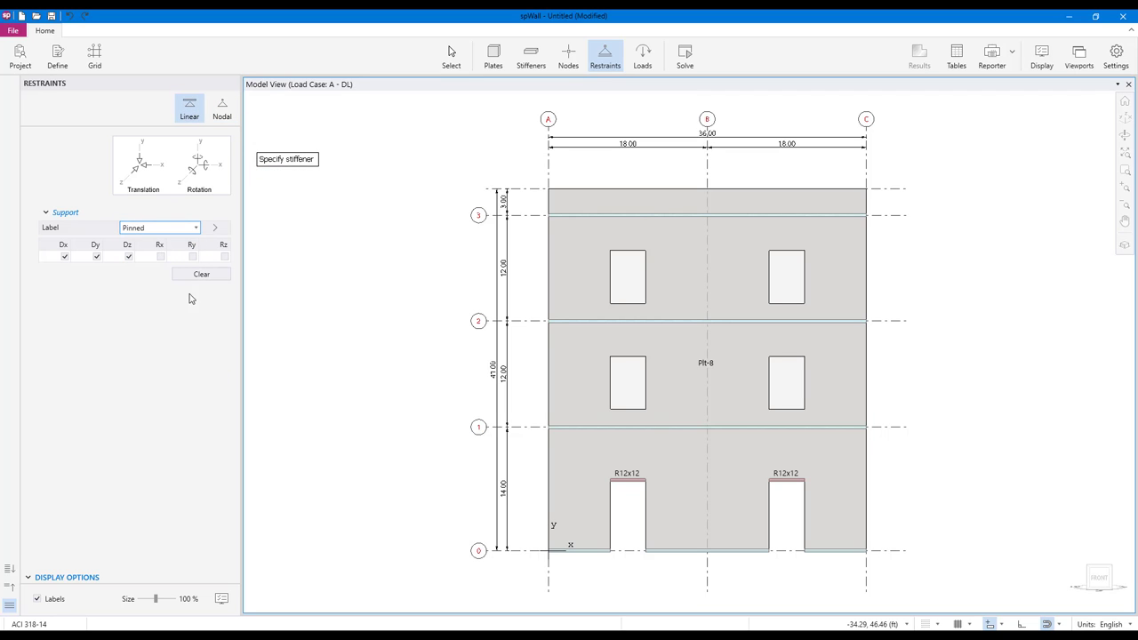
{"action": "left_click", "coordinate": [572, 556]}
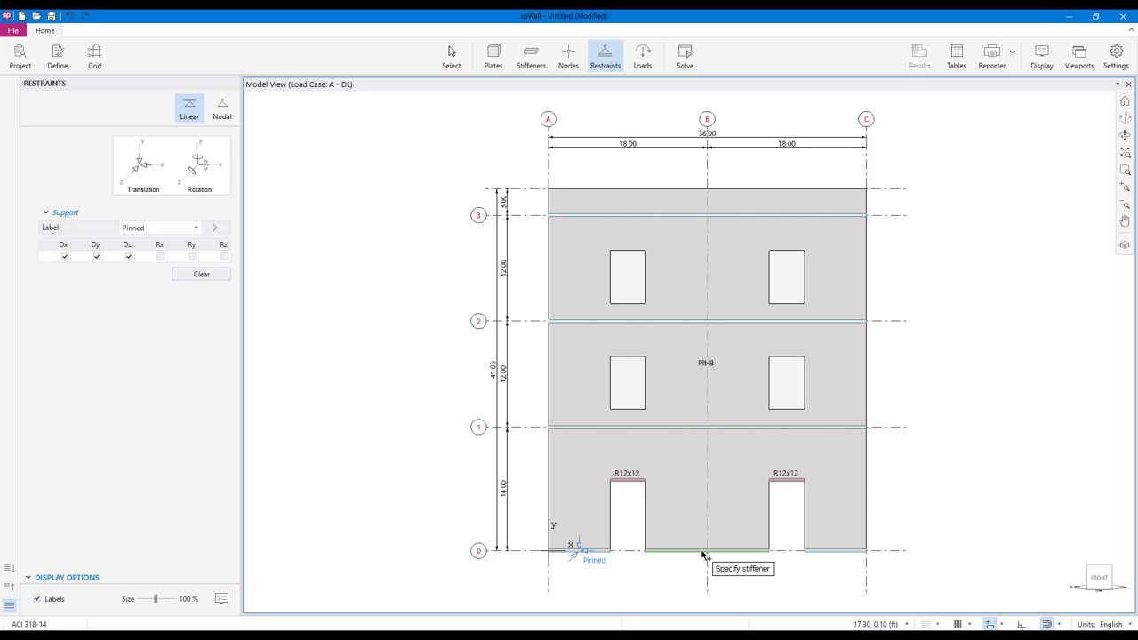
{"action": "left_click", "coordinate": [704, 562]}
{"action": "left_click", "coordinate": [834, 553]}
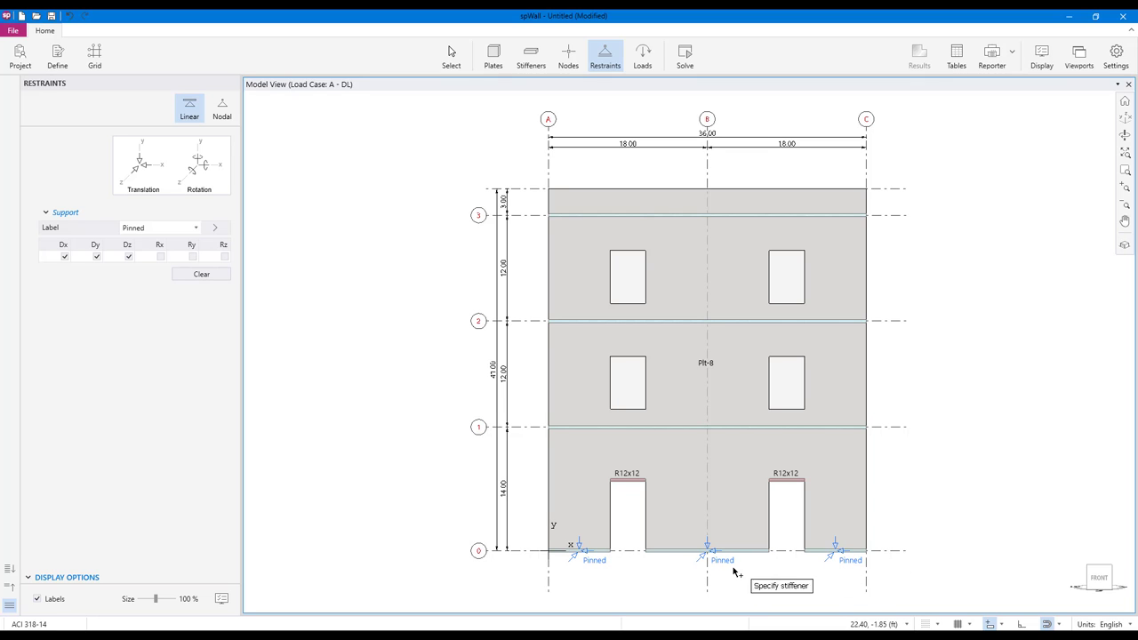
Apply Lateral linear restraints to grid lines 1, 2 and 3
{"action": "left_click", "coordinate": [188, 229]}
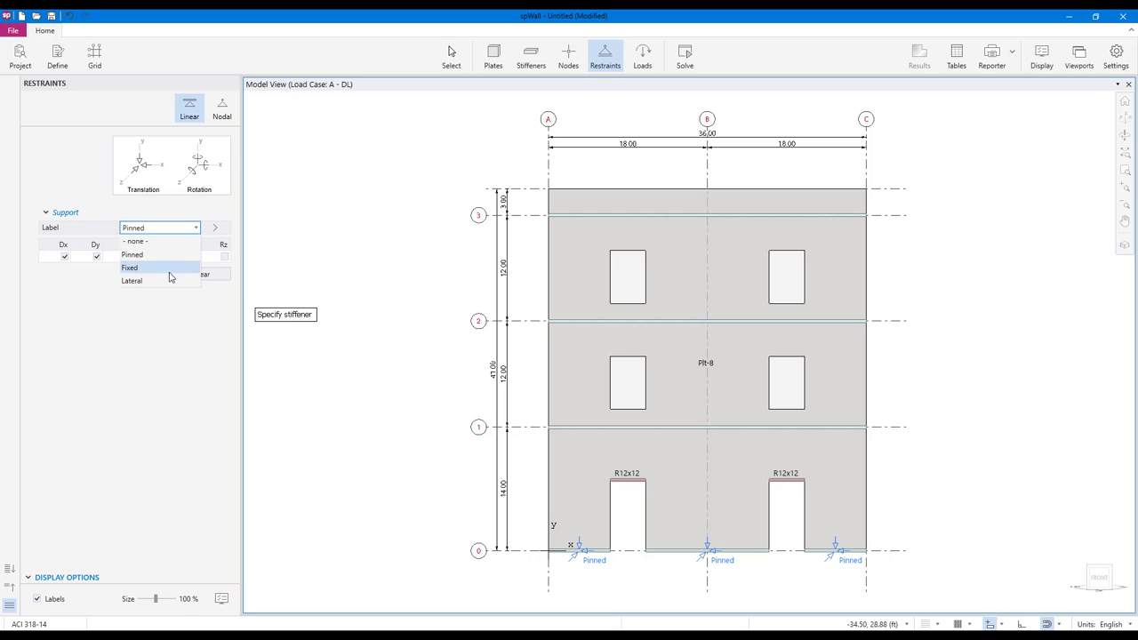
{"action": "left_click", "coordinate": [169, 280]}
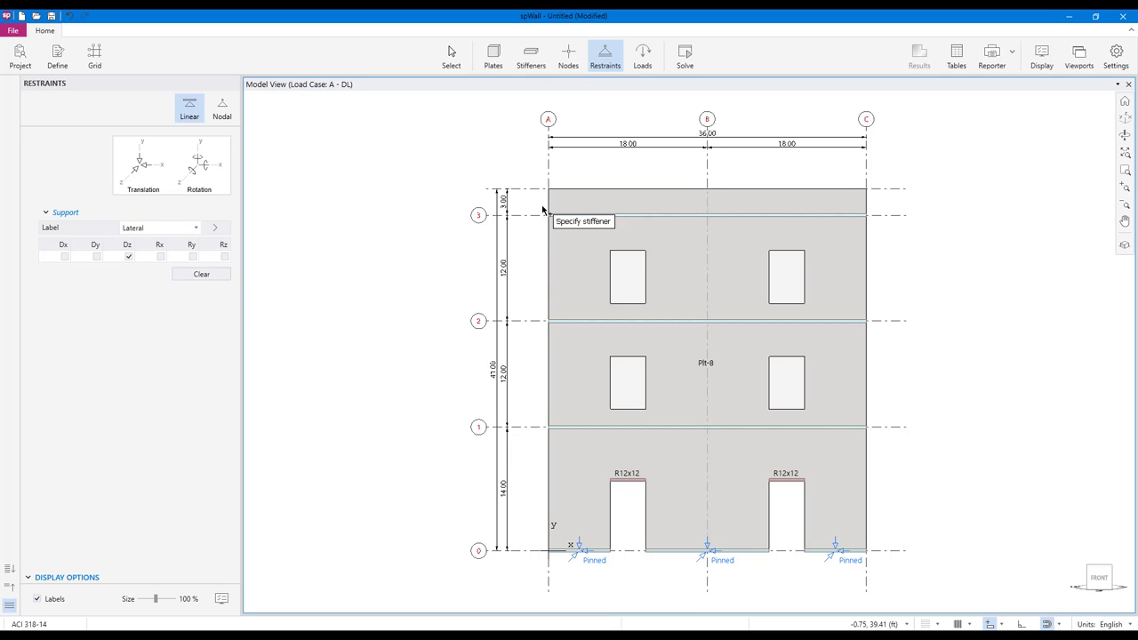
{"action": "left_click_drag", "start_coordinate": [540, 204], "coordinate": [886, 447]}
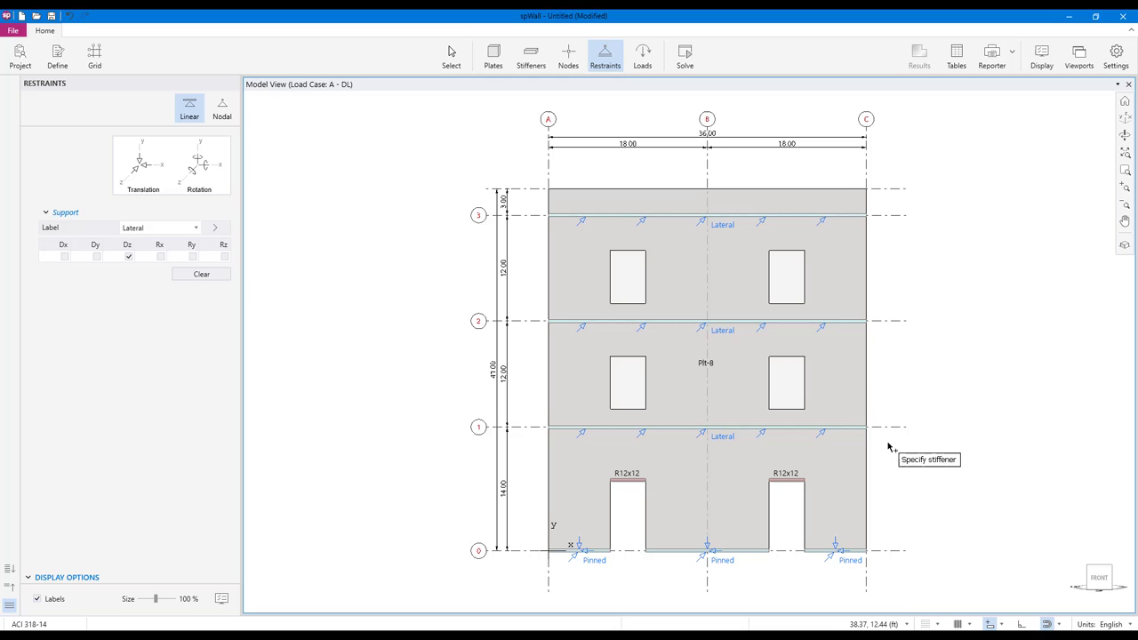
Place a line of 7 nodes along grid line 3 from A/3 to C/3
{"action": "left_click", "coordinate": [569, 56]}
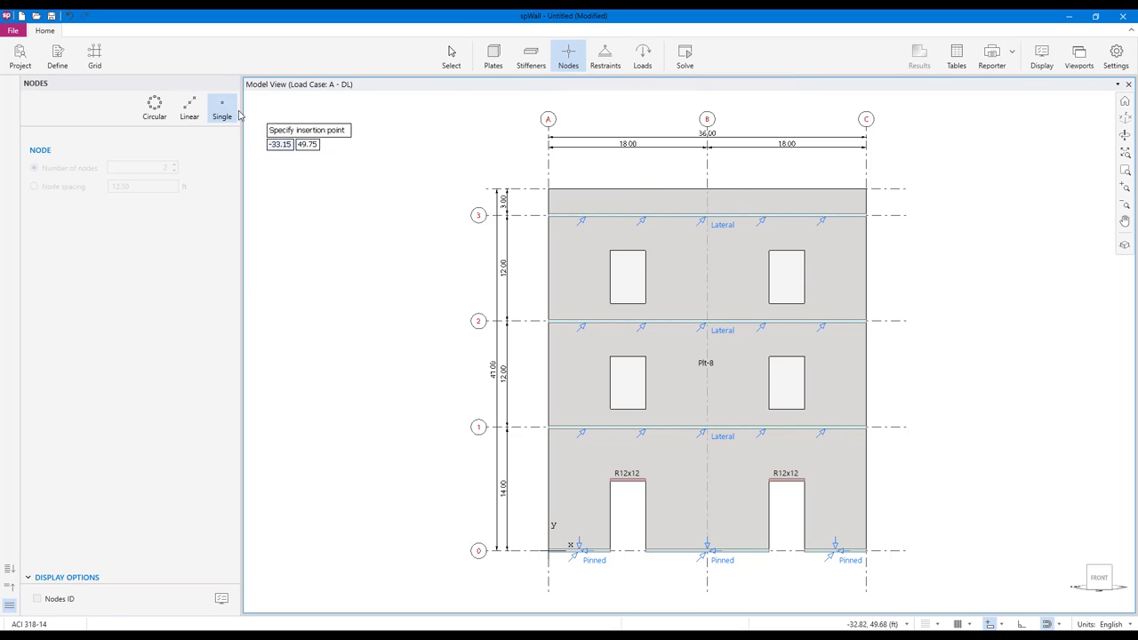
{"action": "left_click", "coordinate": [190, 109]}
{"action": "left_click", "coordinate": [152, 166]}
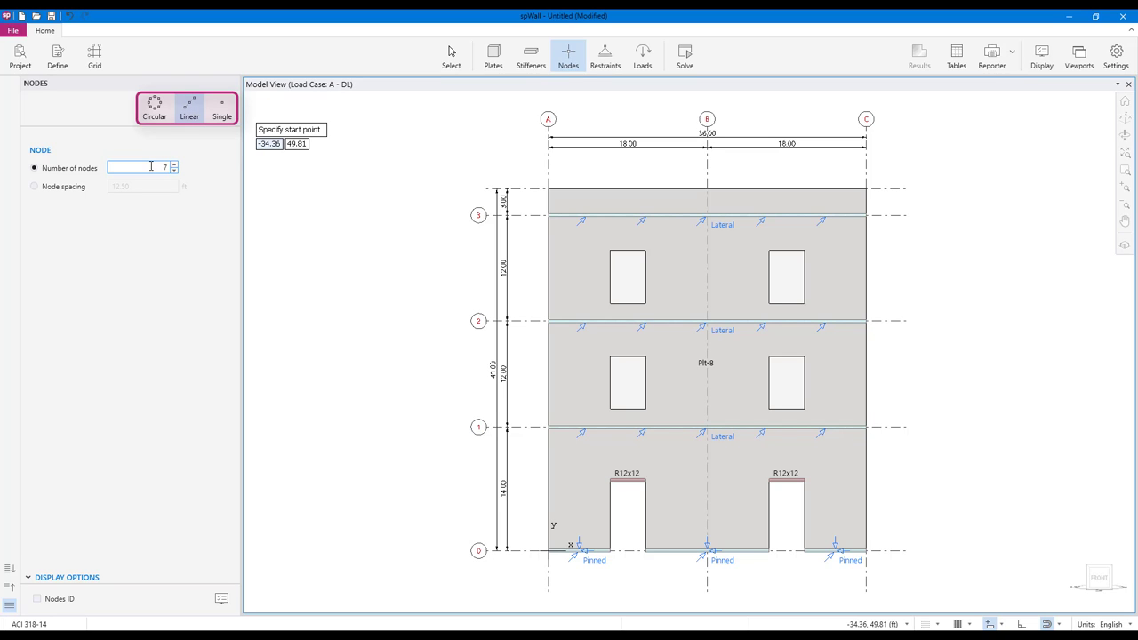
{"action": "type", "text": "7"}
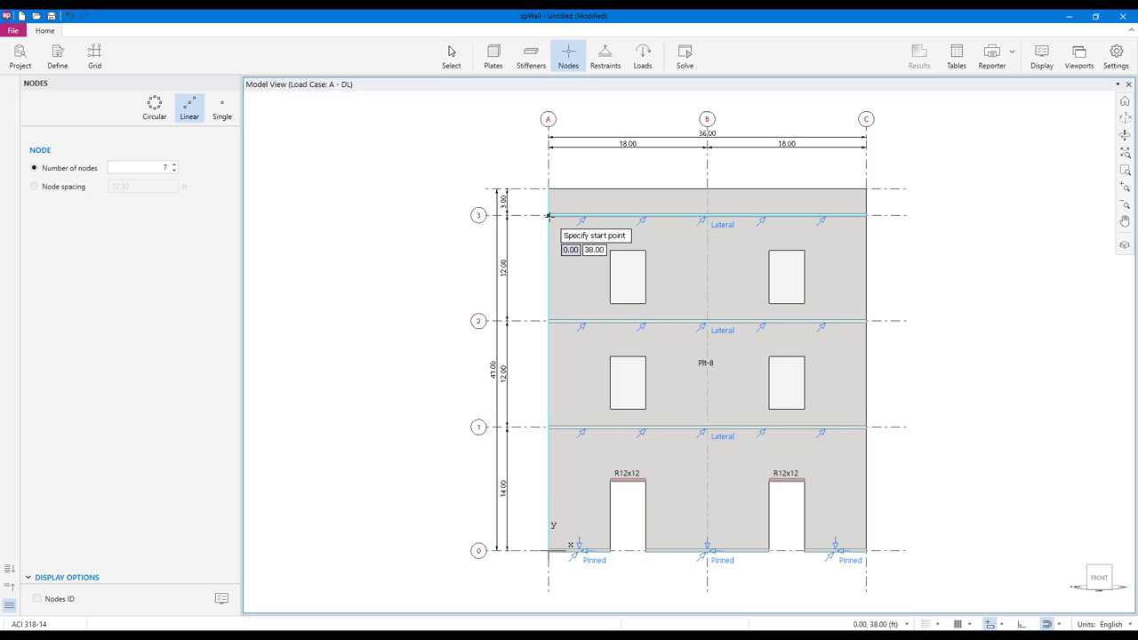
{"action": "left_click", "coordinate": [548, 215]}
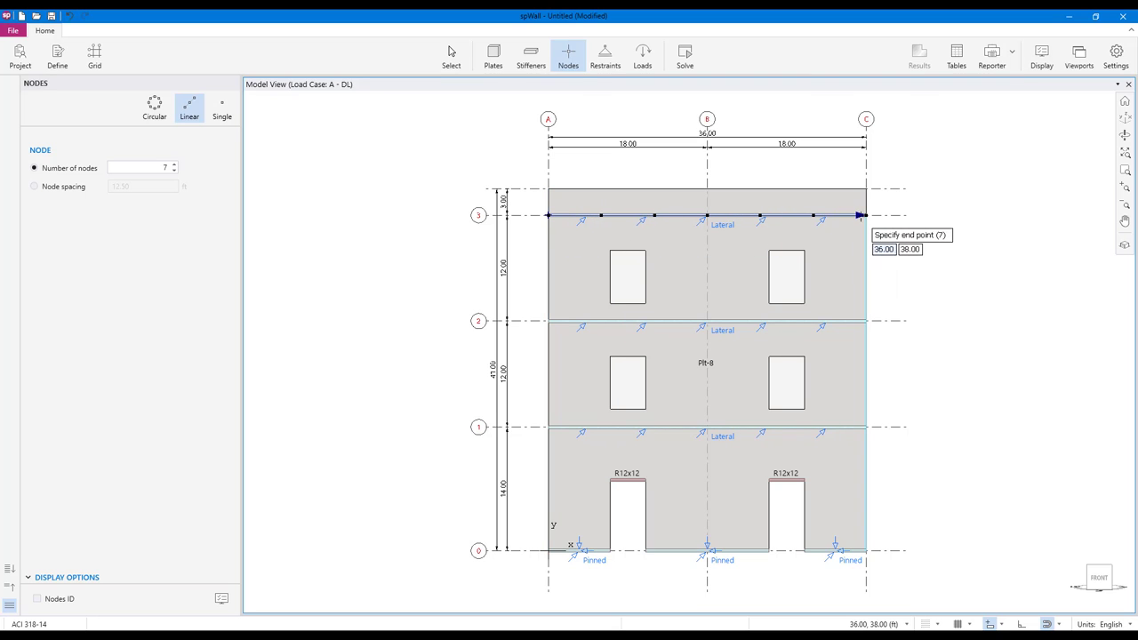
{"action": "left_click", "coordinate": [867, 215]}
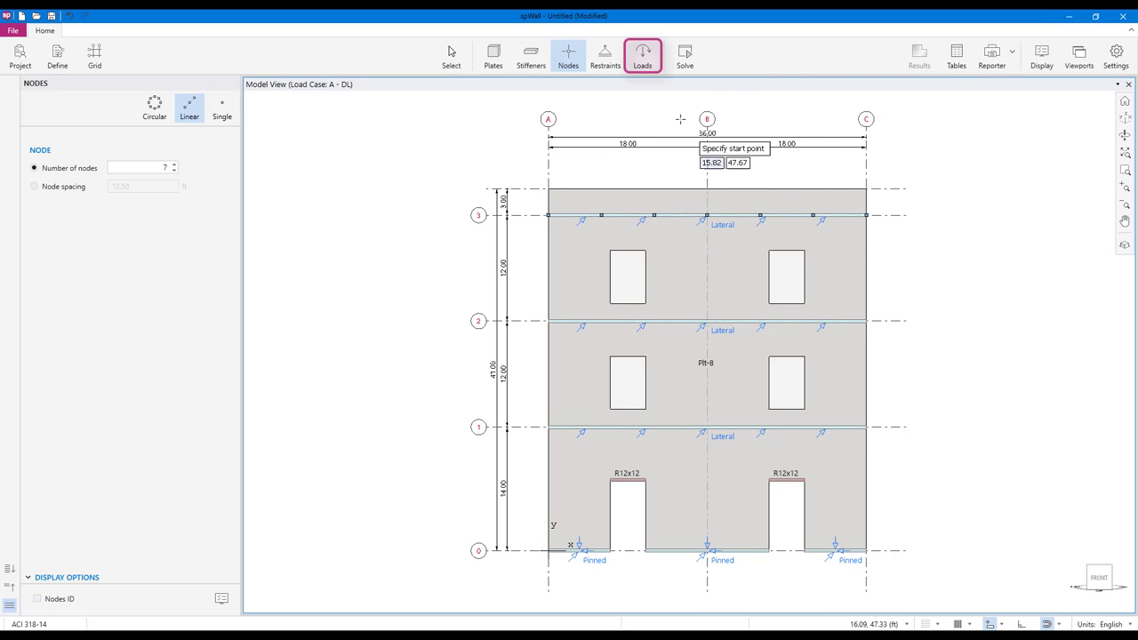
Apply Py = -1.2 kip point loads to the top nodes, doubling interior nodes to -2.4 kips
{"action": "left_click", "coordinate": [653, 59]}
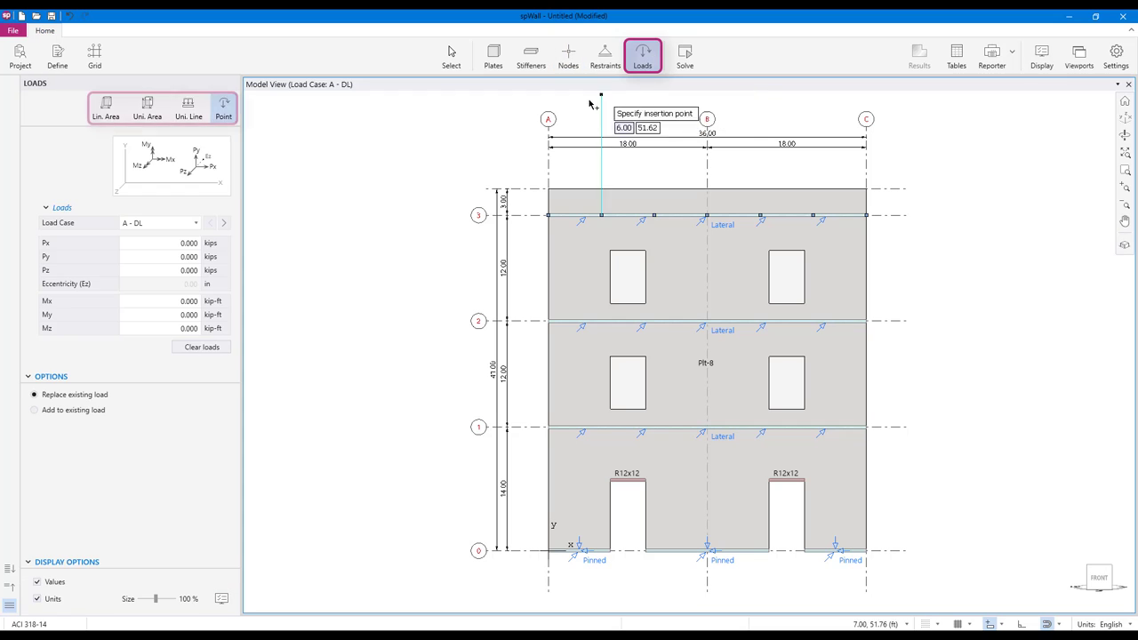
{"action": "left_click", "coordinate": [165, 257]}
{"action": "type", "text": "-1.2"}
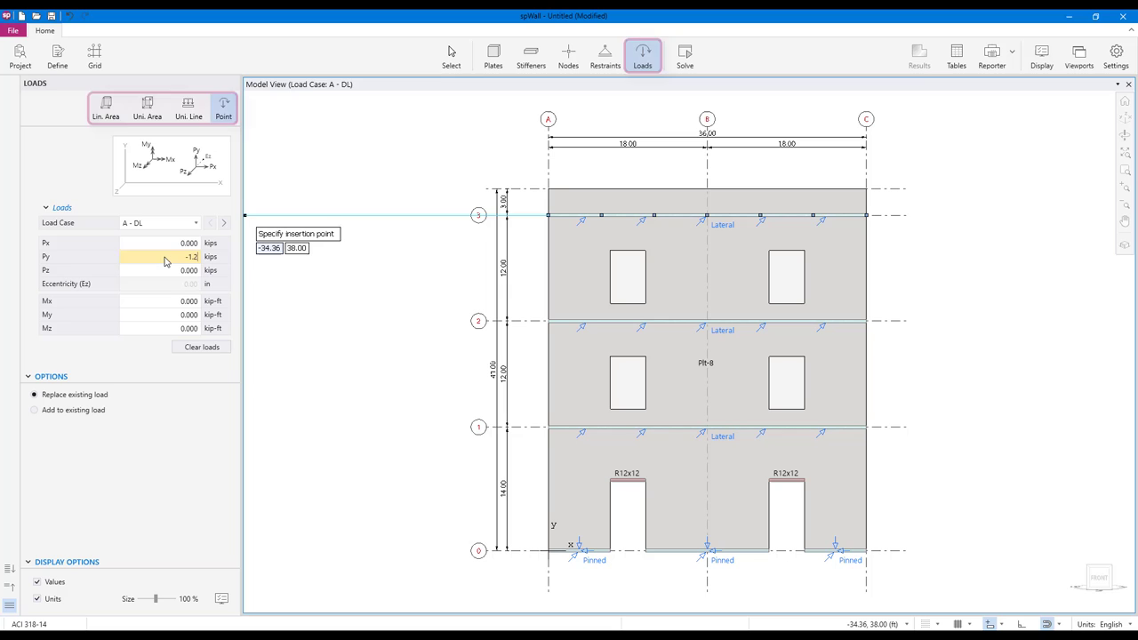
{"action": "key", "text": "Return"}
{"action": "left_click", "coordinate": [548, 216]}
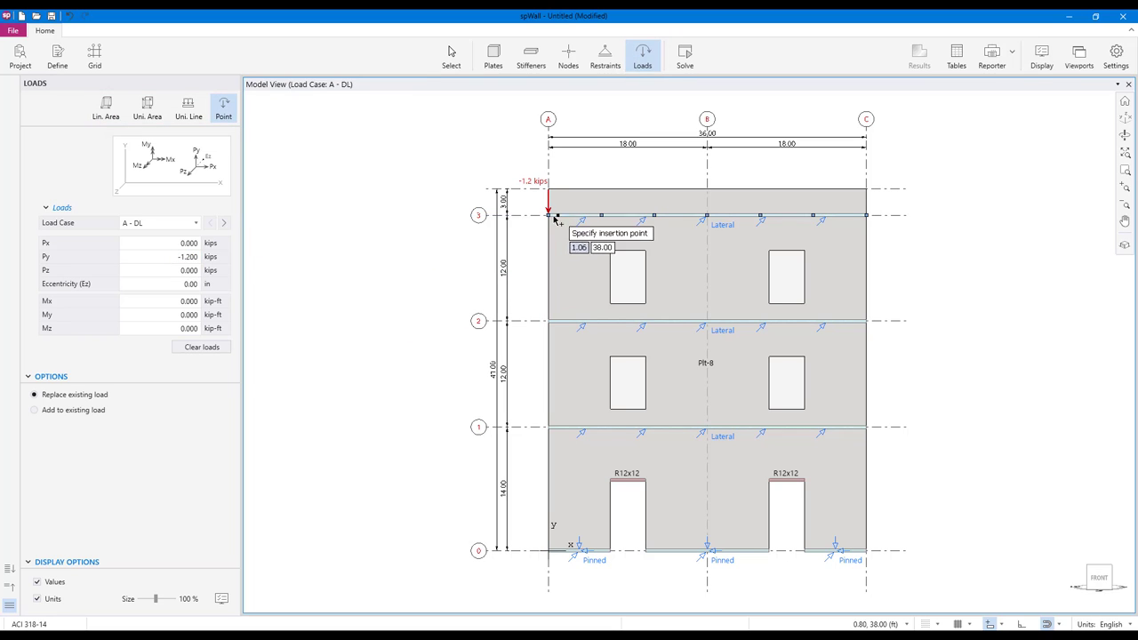
{"action": "left_click", "coordinate": [601, 215]}
{"action": "left_click_drag", "start_coordinate": [640, 206], "coordinate": [876, 235]}
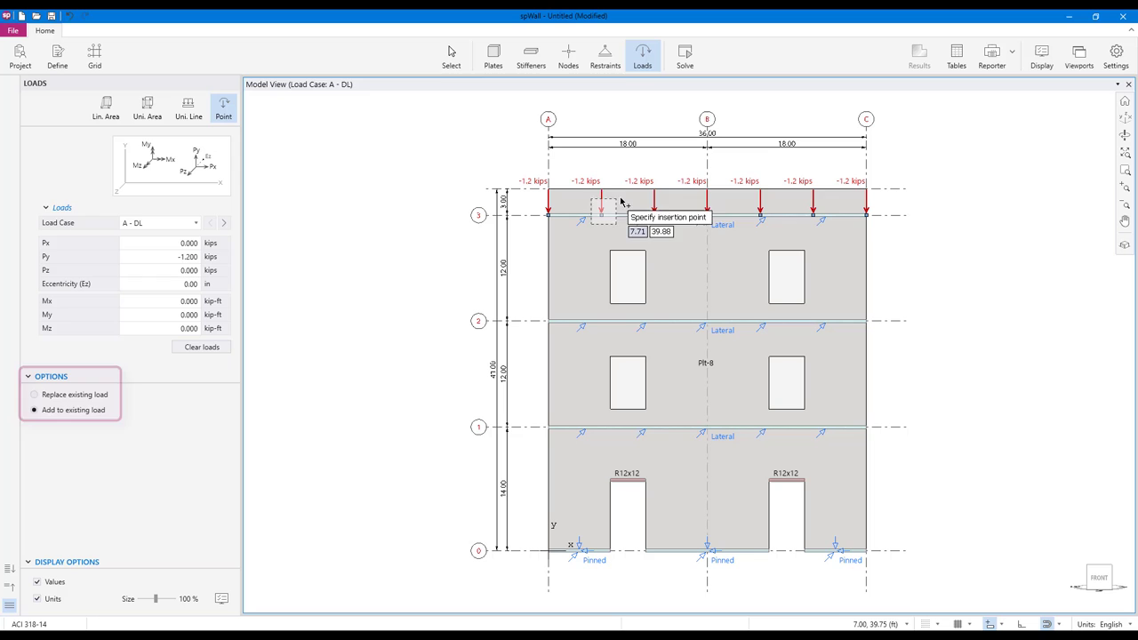
{"action": "left_click_drag", "start_coordinate": [591, 199], "coordinate": [836, 208]}
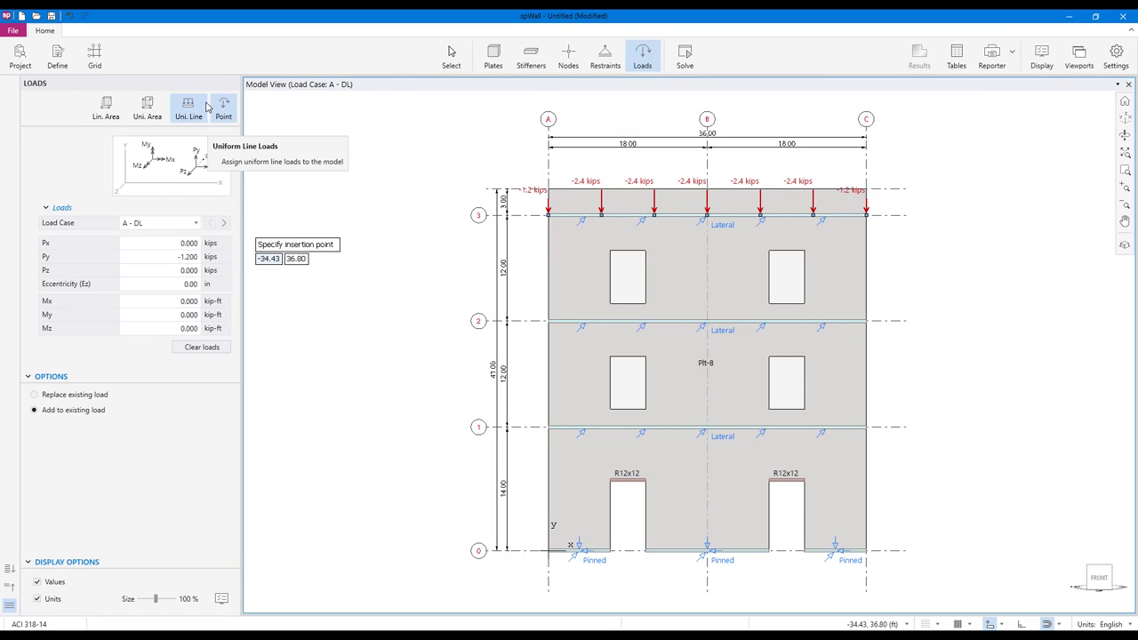
Apply dead line loads: Wy = -1.2 klf on level 1–2 stiffeners, -0.25 klf on lintels
{"action": "left_click", "coordinate": [202, 108]}
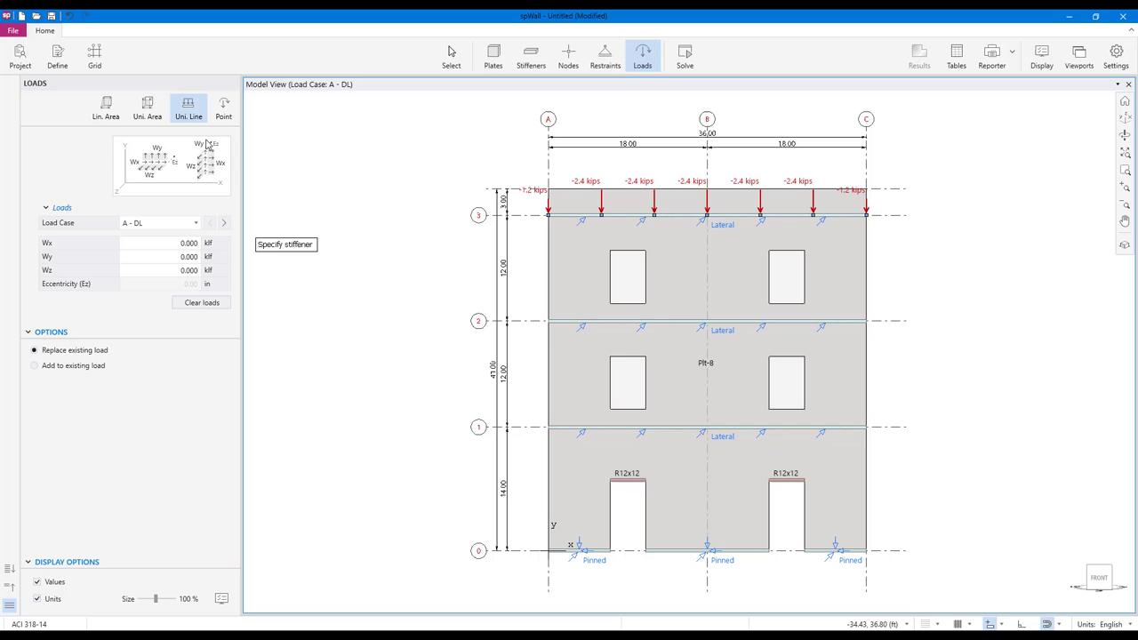
{"action": "left_click", "coordinate": [152, 261]}
{"action": "type", "text": "-1.2"}
{"action": "key", "text": "Return"}
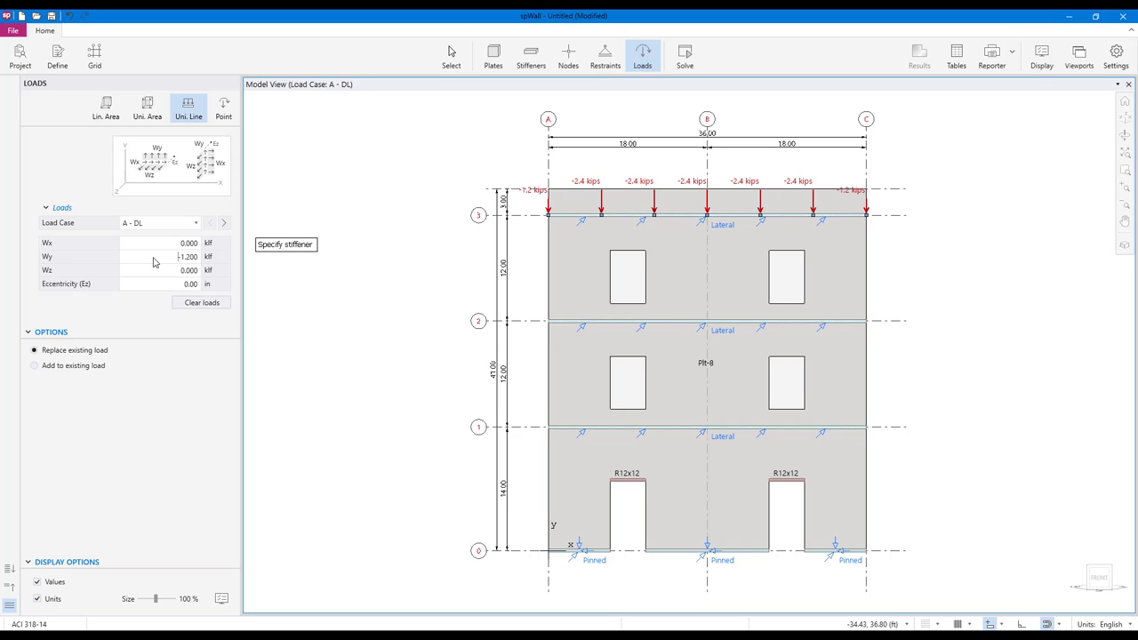
{"action": "left_click_drag", "start_coordinate": [529, 308], "coordinate": [887, 445]}
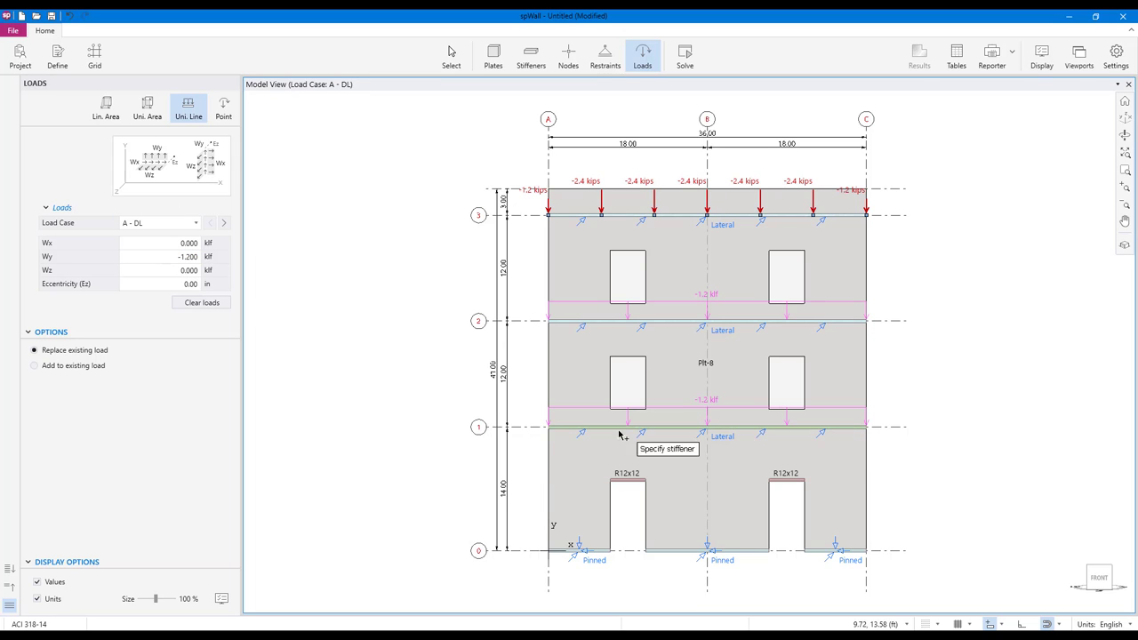
{"action": "left_click", "coordinate": [165, 259]}
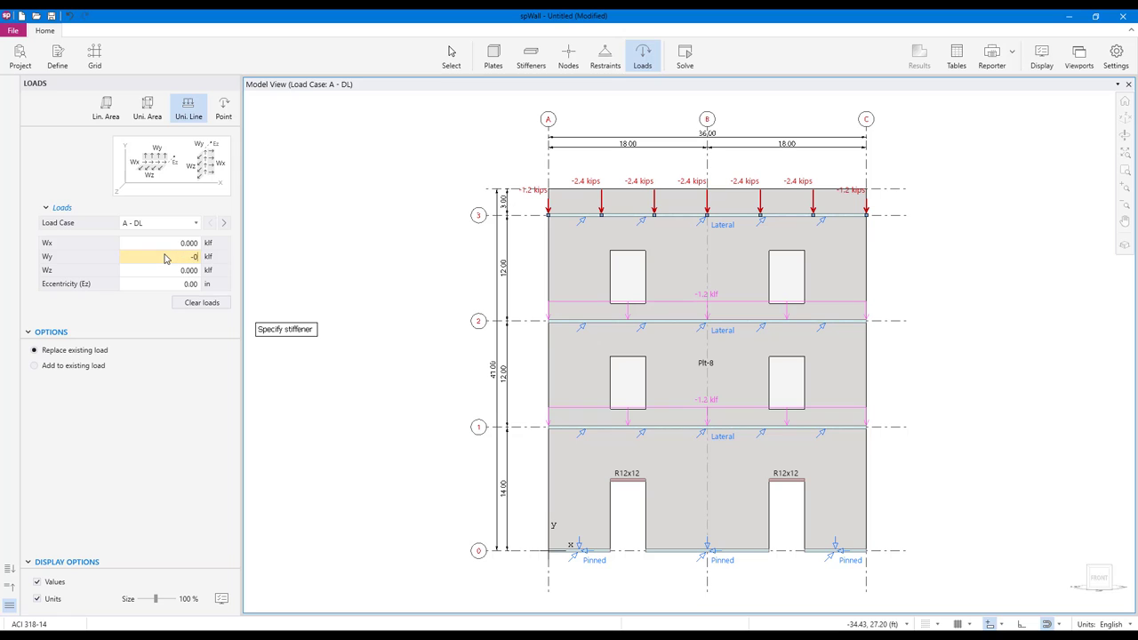
{"action": "left_click_drag", "start_coordinate": [584, 464], "coordinate": [811, 512]}
Under load case B - LL, apply -2 klf live line loads to the level stiffeners, viewed isometrically
{"action": "left_click", "coordinate": [160, 222]}
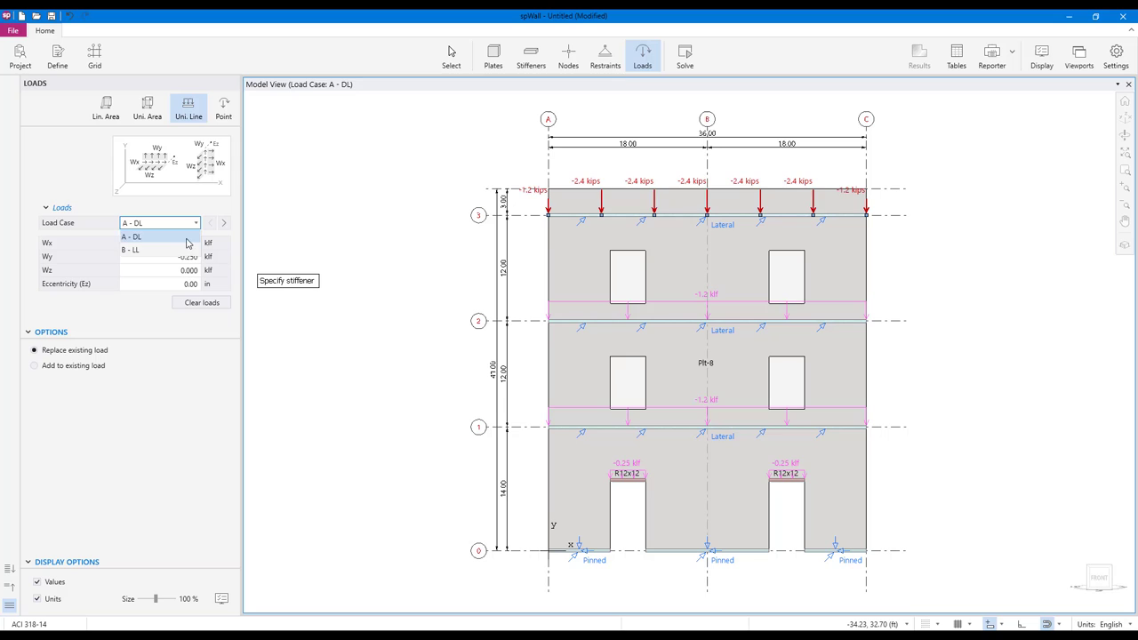
{"action": "left_click", "coordinate": [175, 252]}
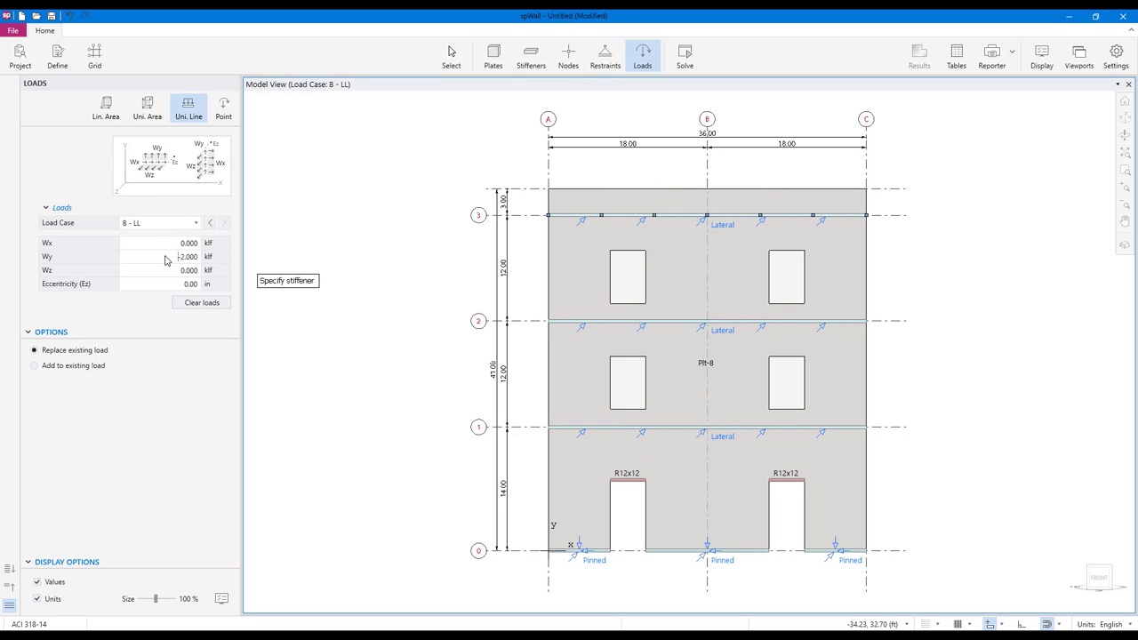
{"action": "left_click_drag", "start_coordinate": [537, 306], "coordinate": [920, 449]}
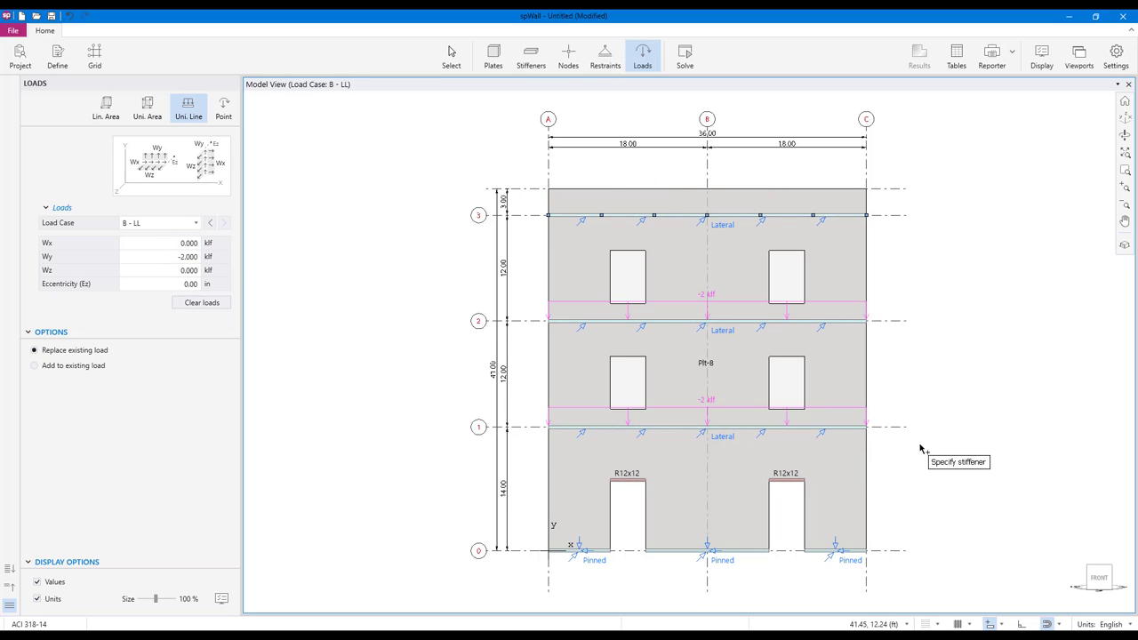
{"action": "left_click", "coordinate": [1126, 117]}
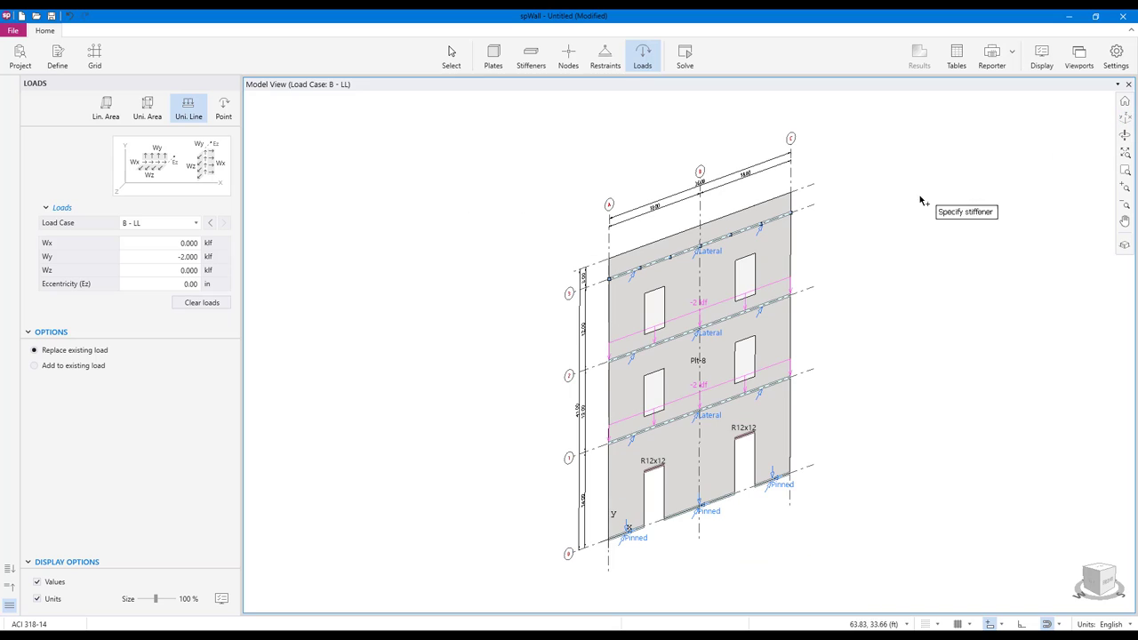
Switch the Loads panel to uniform area loads, keeping load case B - LL
{"action": "left_click", "coordinate": [158, 114]}
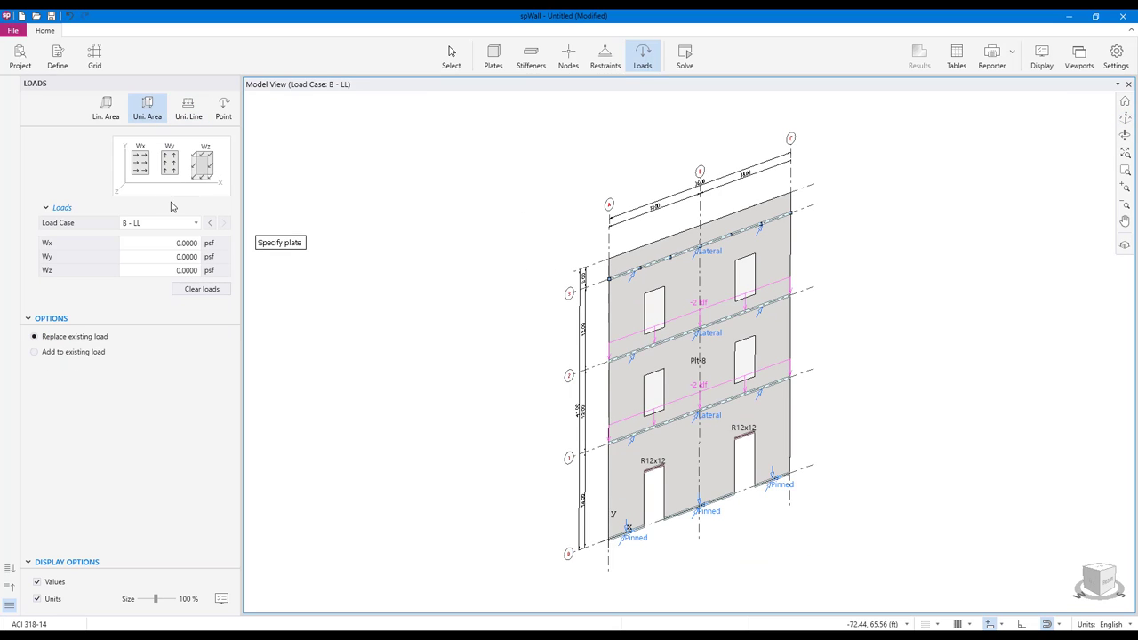
{"action": "left_click", "coordinate": [177, 223]}
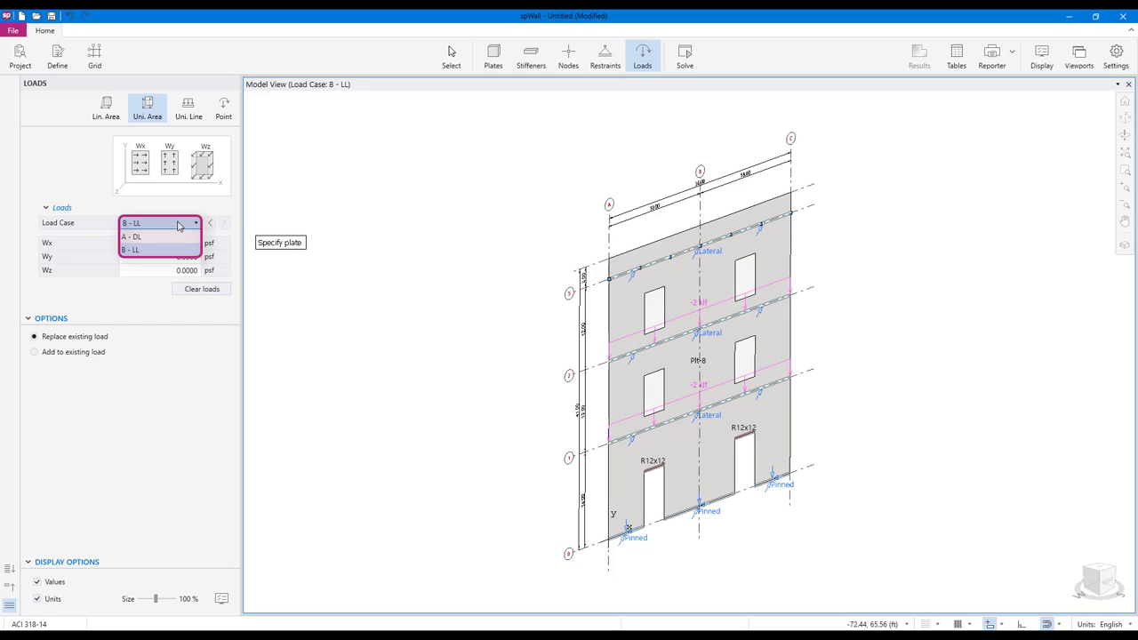
{"action": "left_click", "coordinate": [178, 223]}
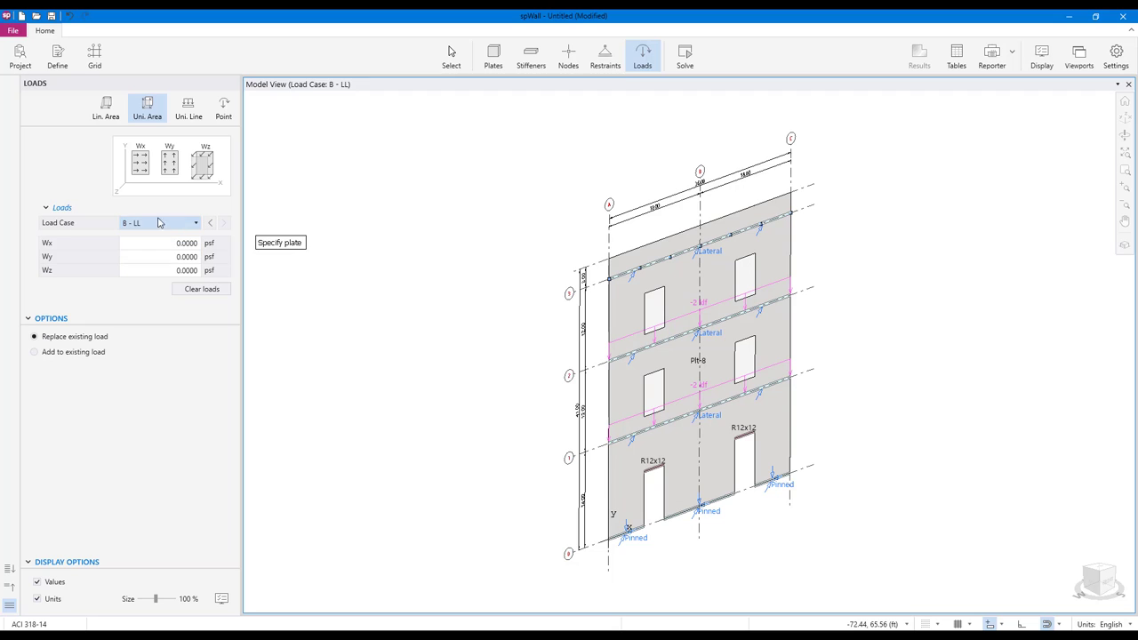
{"action": "left_click", "coordinate": [75, 66]}
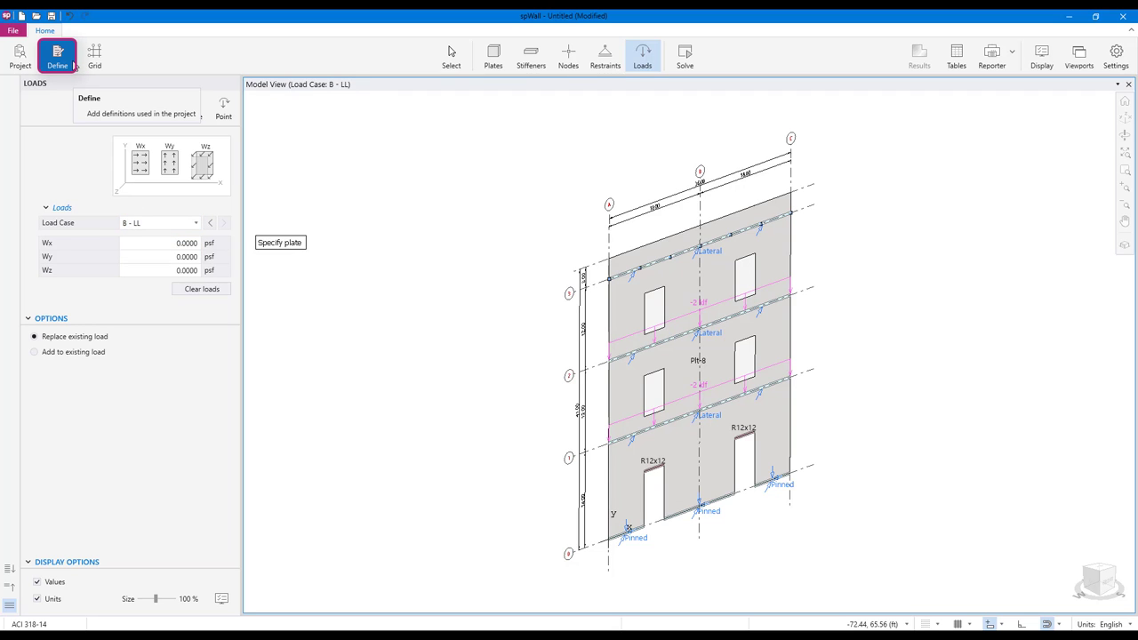
Add a new load case C of type Wind in the project definitions
{"action": "left_click", "coordinate": [75, 66]}
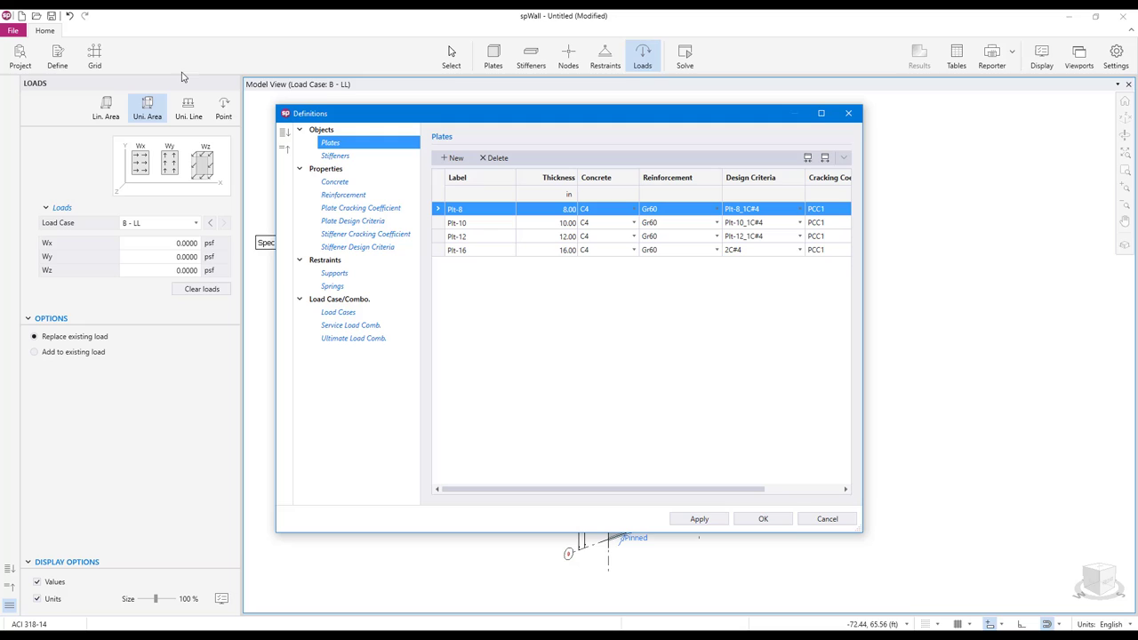
{"action": "left_click", "coordinate": [397, 313]}
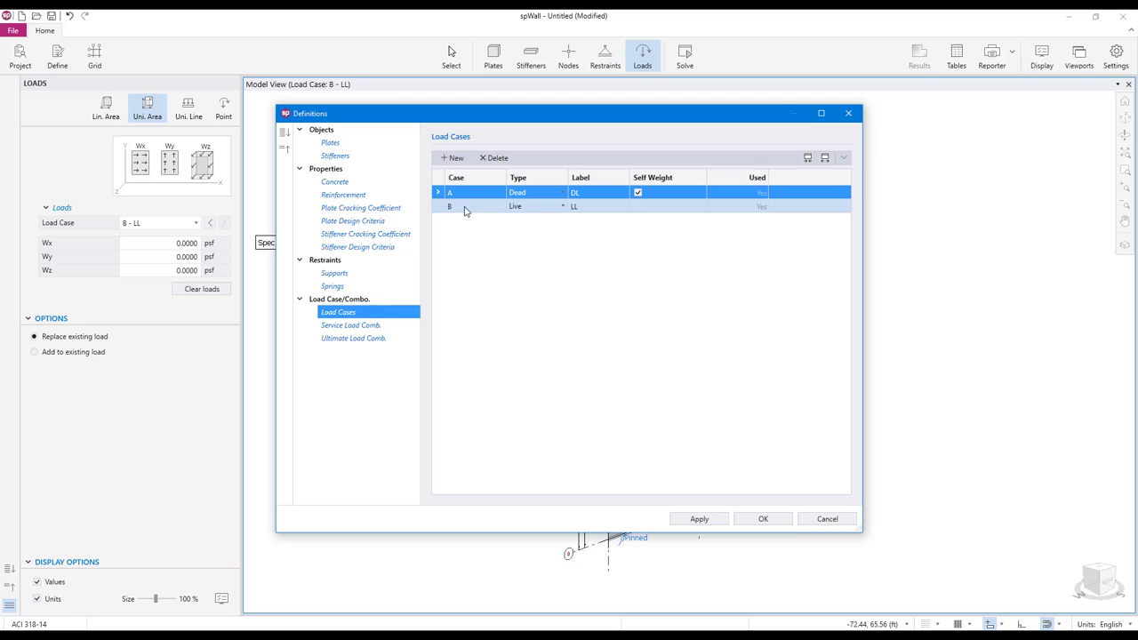
{"action": "left_click", "coordinate": [455, 158]}
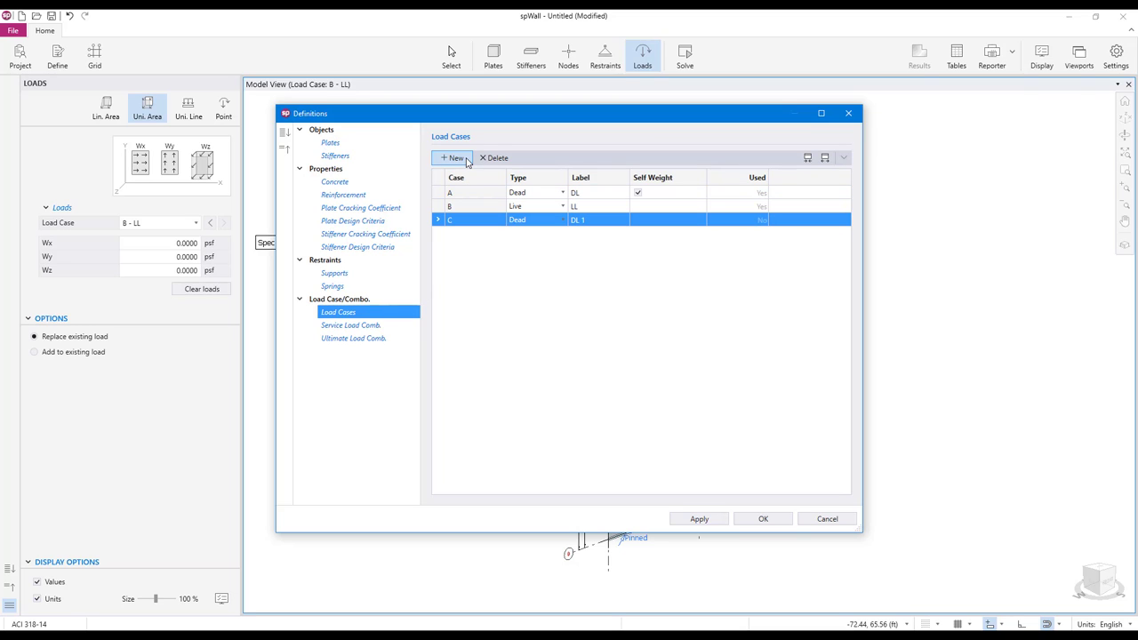
{"action": "left_click", "coordinate": [587, 221]}
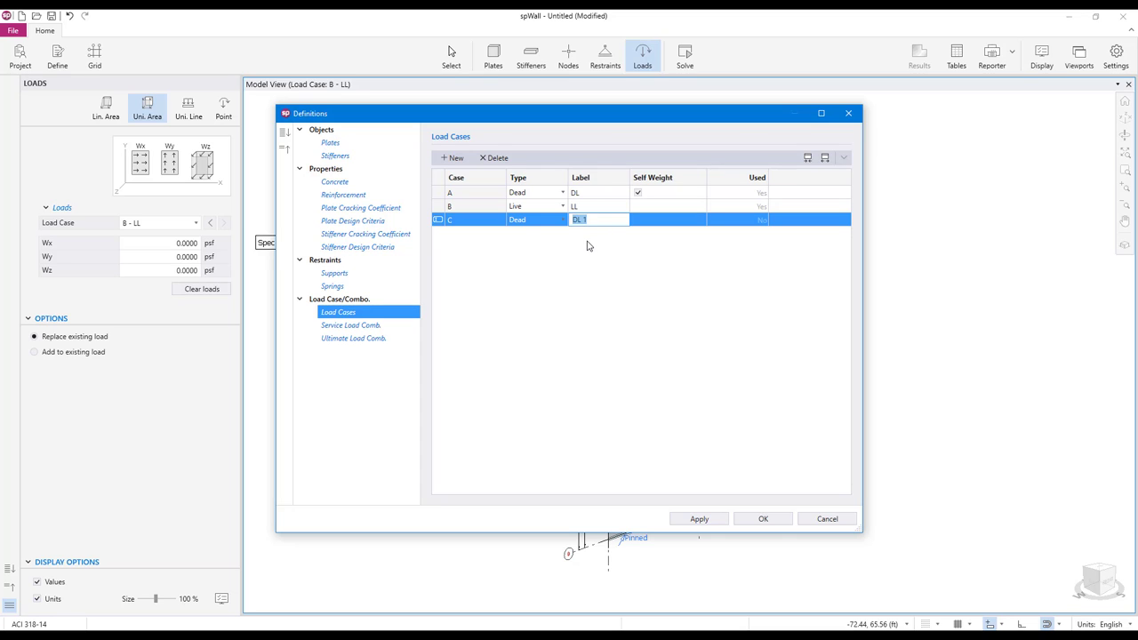
{"action": "left_click", "coordinate": [559, 224]}
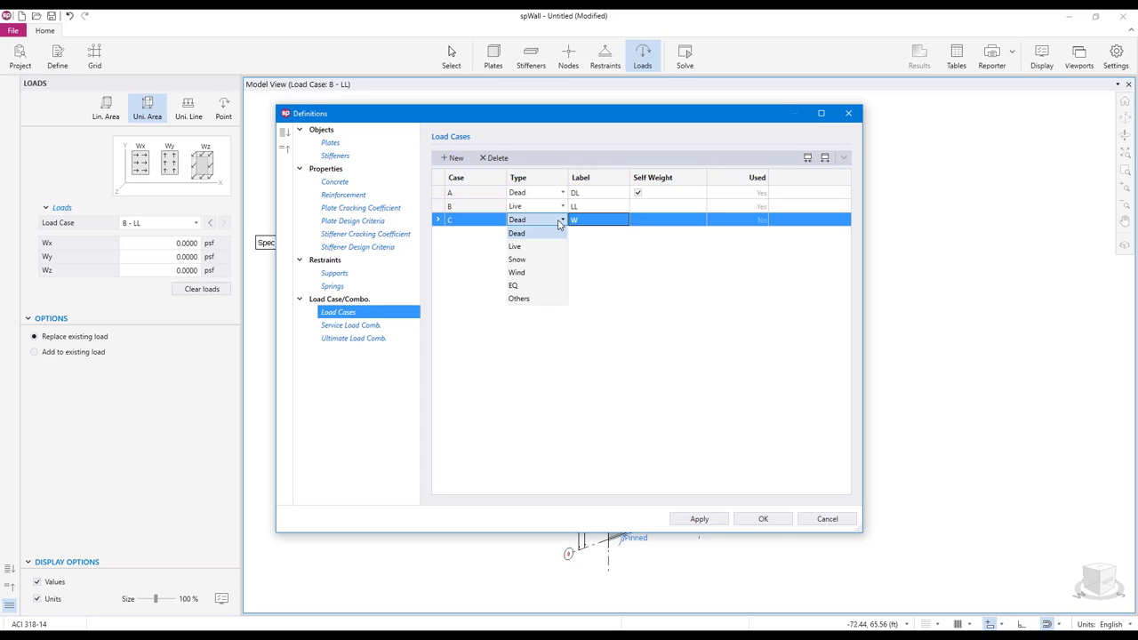
{"action": "left_click", "coordinate": [535, 272]}
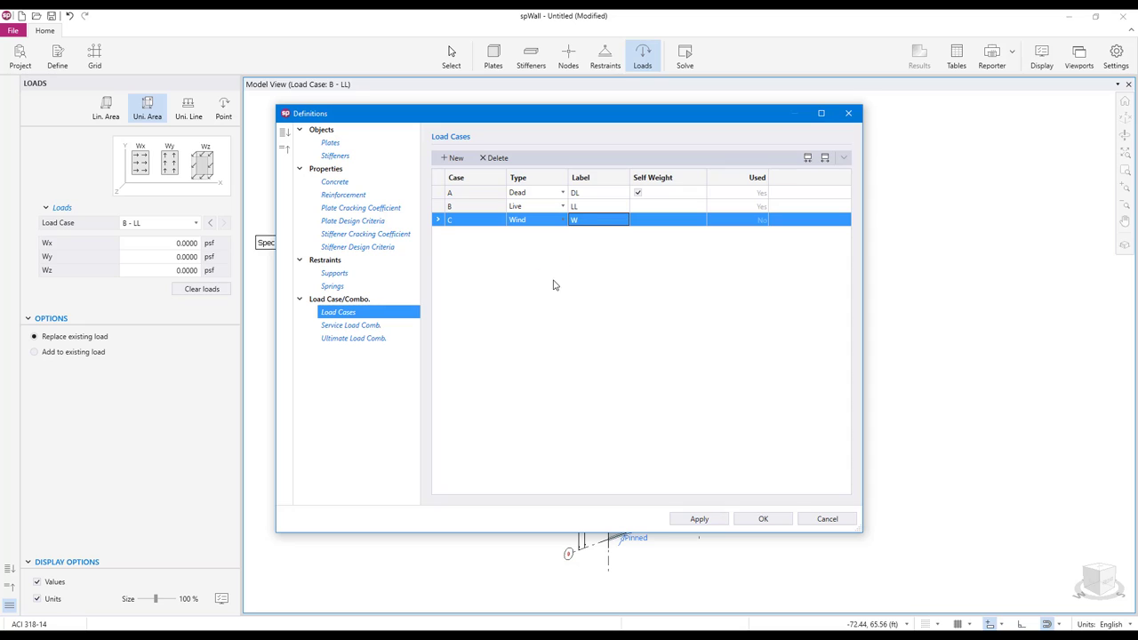
{"action": "left_click", "coordinate": [761, 519]}
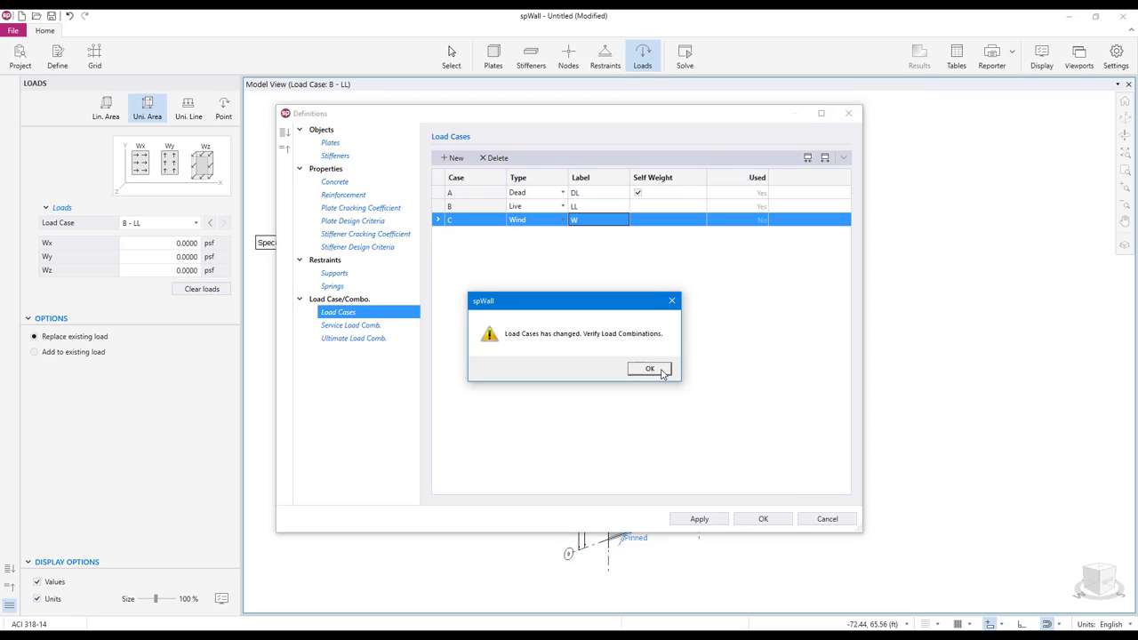
Regenerate service combinations S1–S8 and ultimate combinations U1–U6 to include wind
{"action": "left_click", "coordinate": [661, 372]}
{"action": "left_click", "coordinate": [401, 331]}
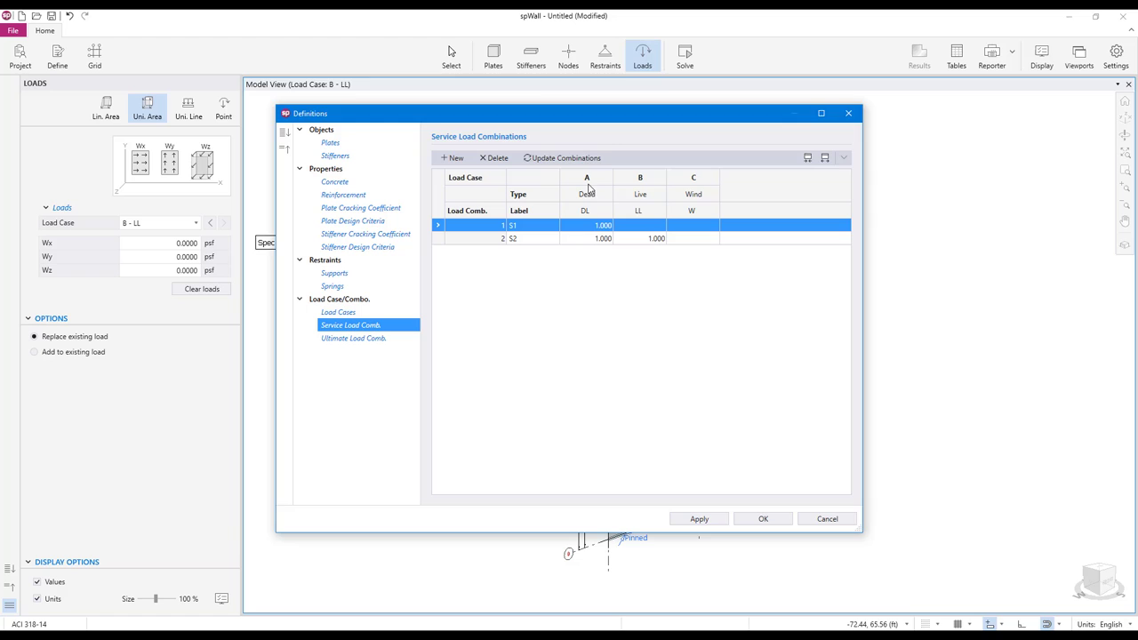
{"action": "left_click", "coordinate": [605, 160]}
{"action": "left_click", "coordinate": [612, 372]}
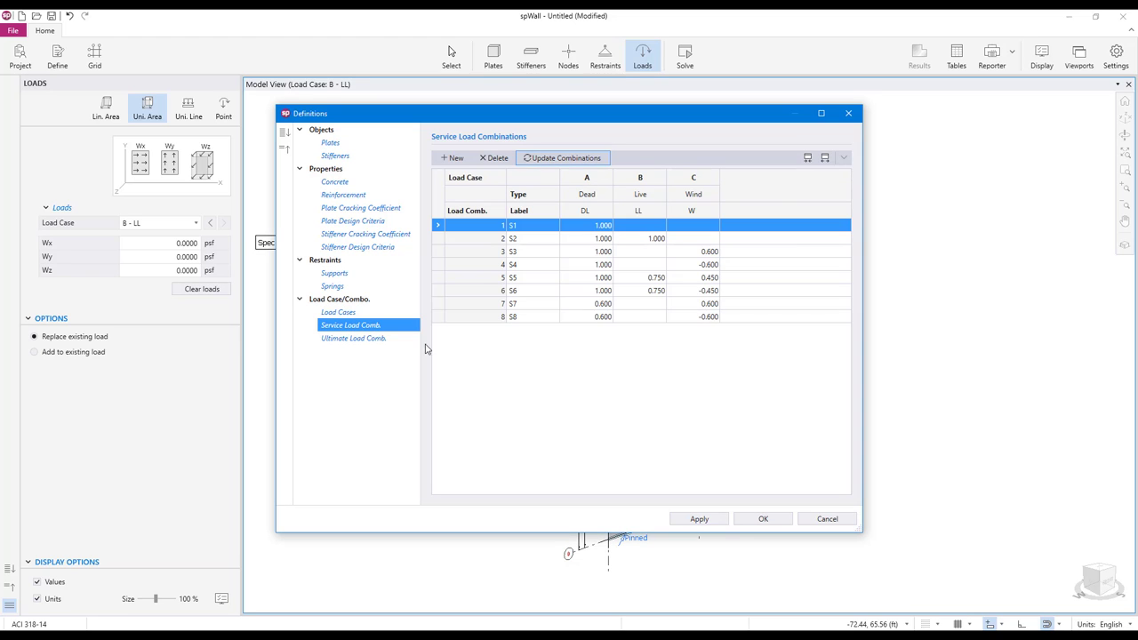
{"action": "left_click", "coordinate": [418, 341]}
{"action": "left_click", "coordinate": [600, 159]}
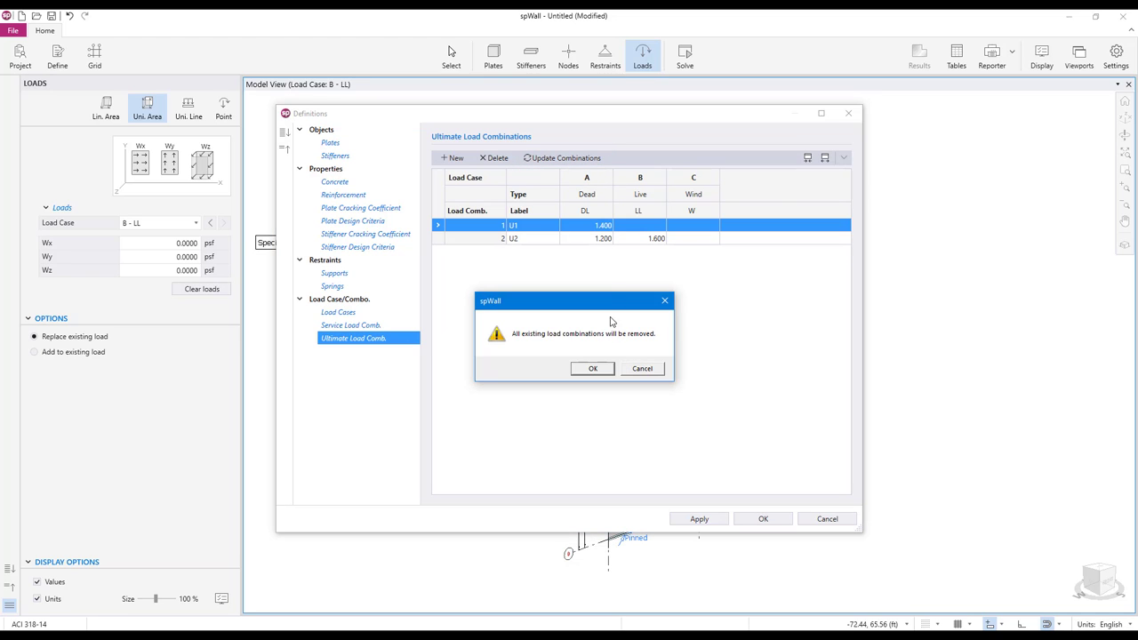
{"action": "left_click", "coordinate": [594, 369]}
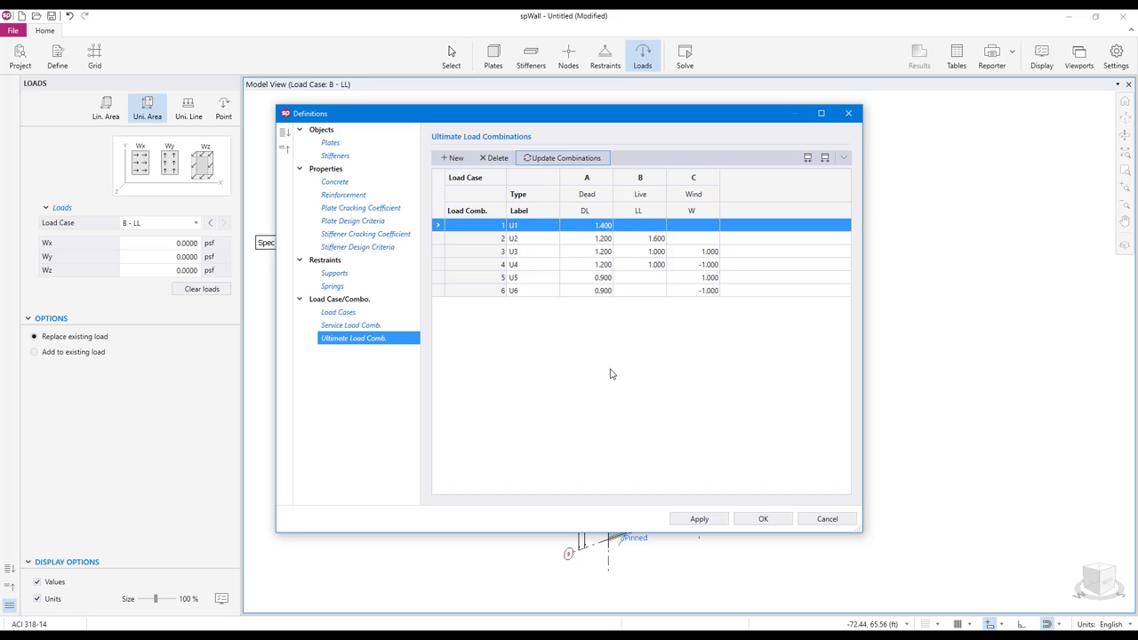
{"action": "left_click", "coordinate": [746, 520]}
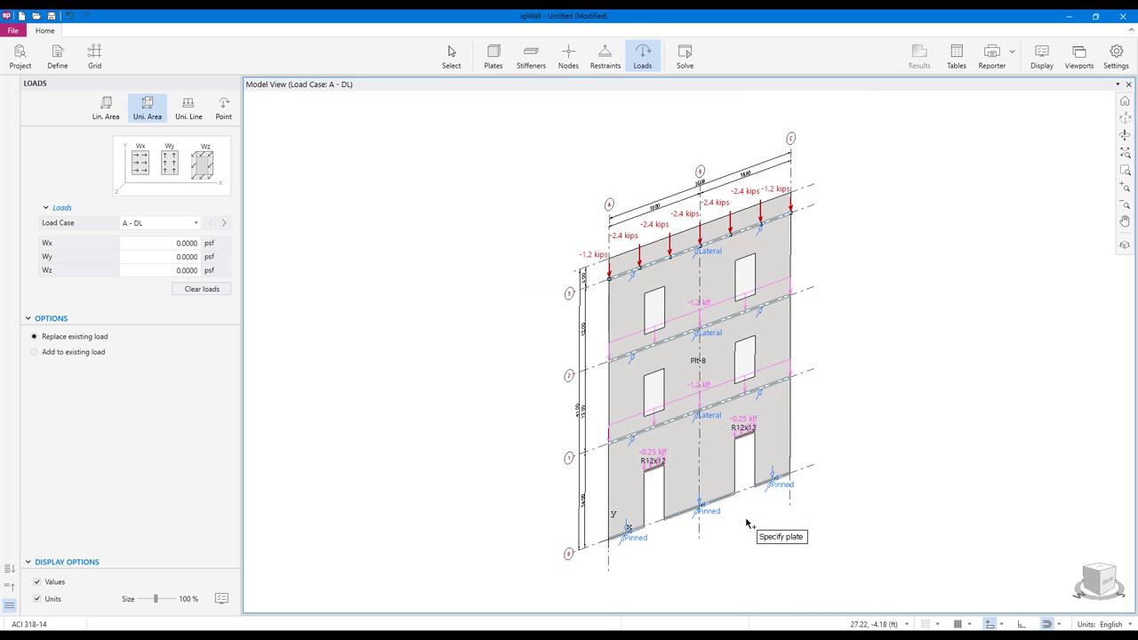
Select wind load case C - W in the Loads panel's load case list
{"action": "left_click", "coordinate": [196, 225]}
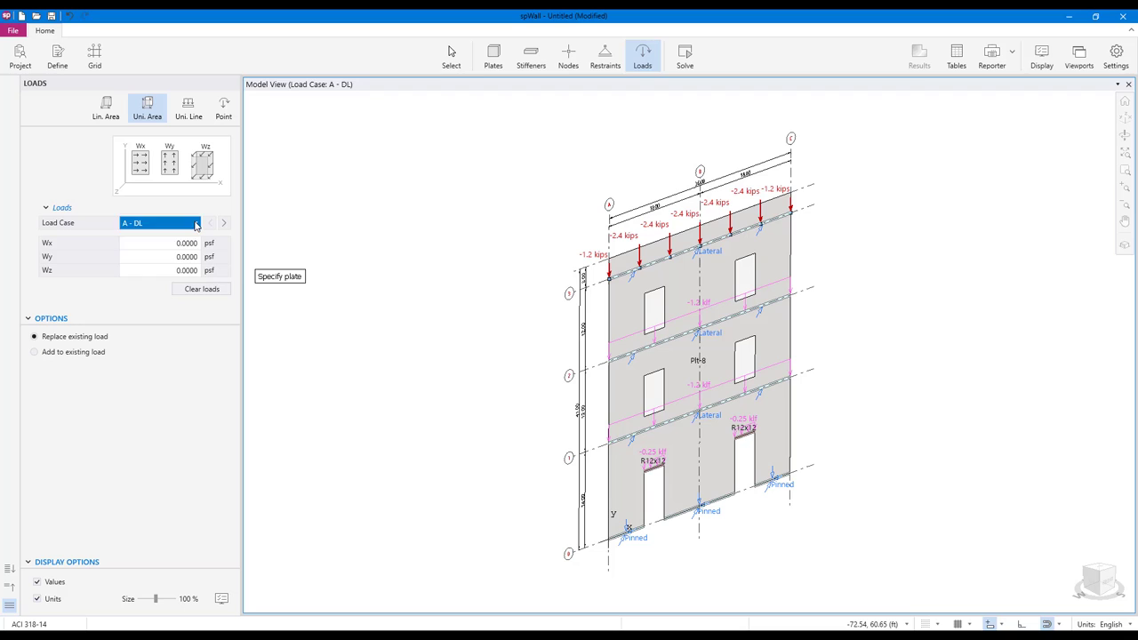
{"action": "left_click", "coordinate": [196, 224]}
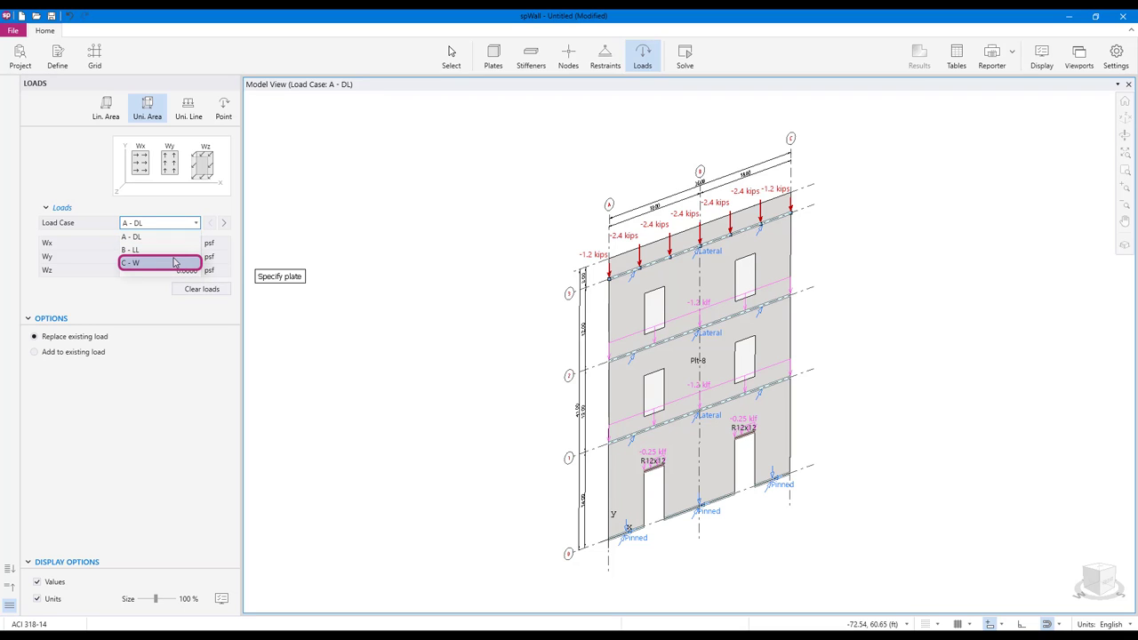
{"action": "left_click", "coordinate": [175, 263]}
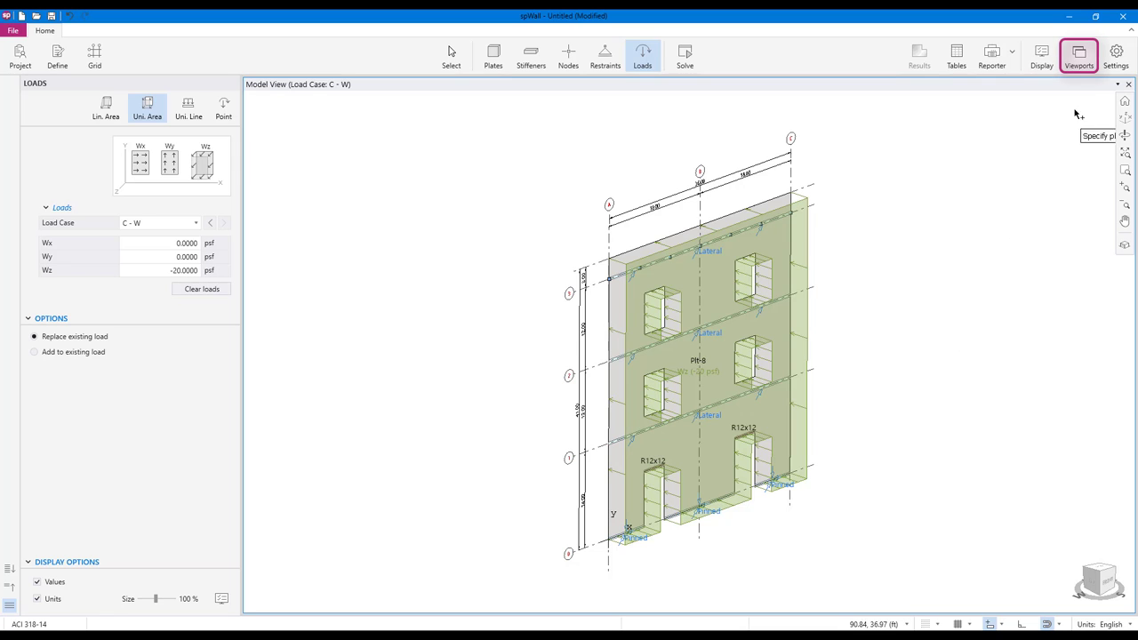
Split the model area into two vertical viewports and make the right one a 3D view
{"action": "left_click", "coordinate": [1092, 61]}
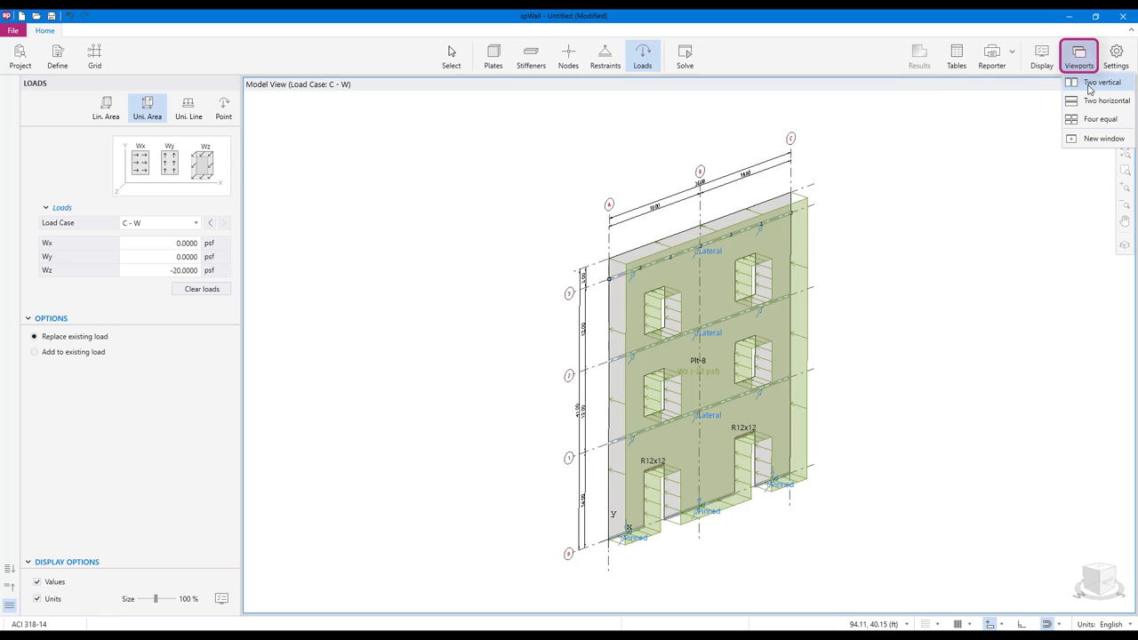
{"action": "left_click", "coordinate": [1096, 82]}
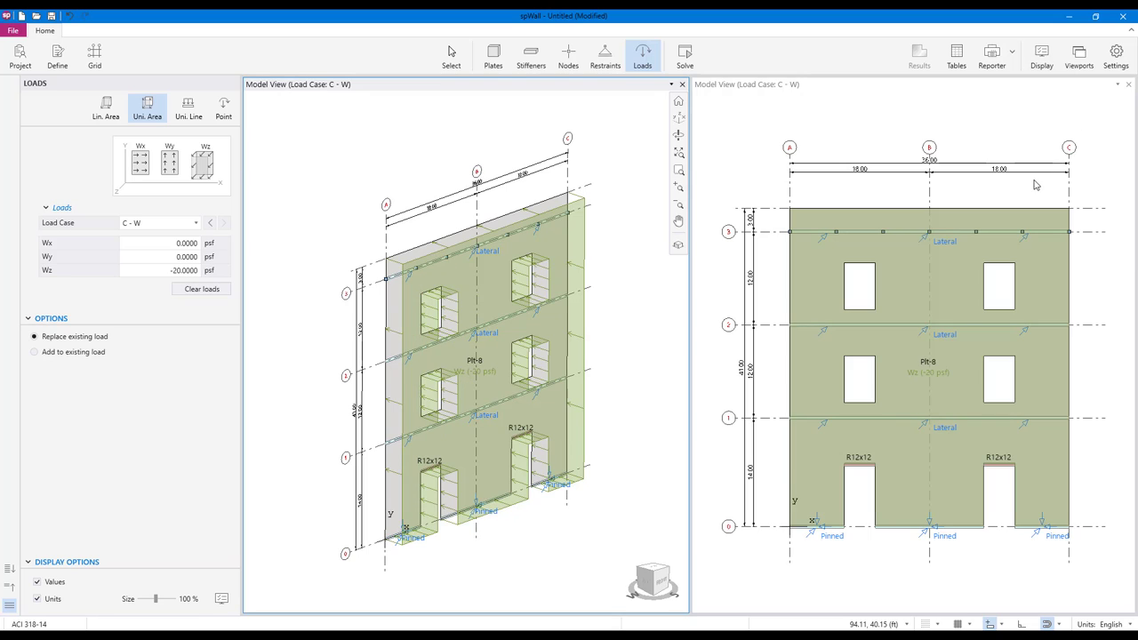
{"action": "left_click", "coordinate": [1036, 183]}
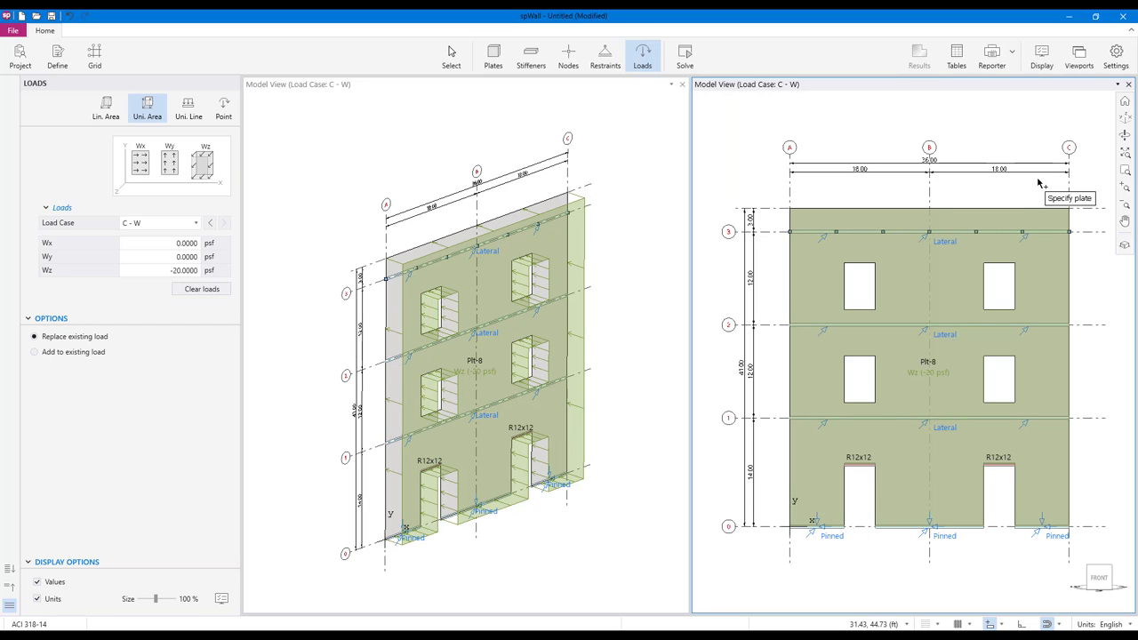
{"action": "left_click", "coordinate": [1124, 119]}
Set the left viewport to a front elevation and switch to object selection mode
{"action": "left_click", "coordinate": [627, 221]}
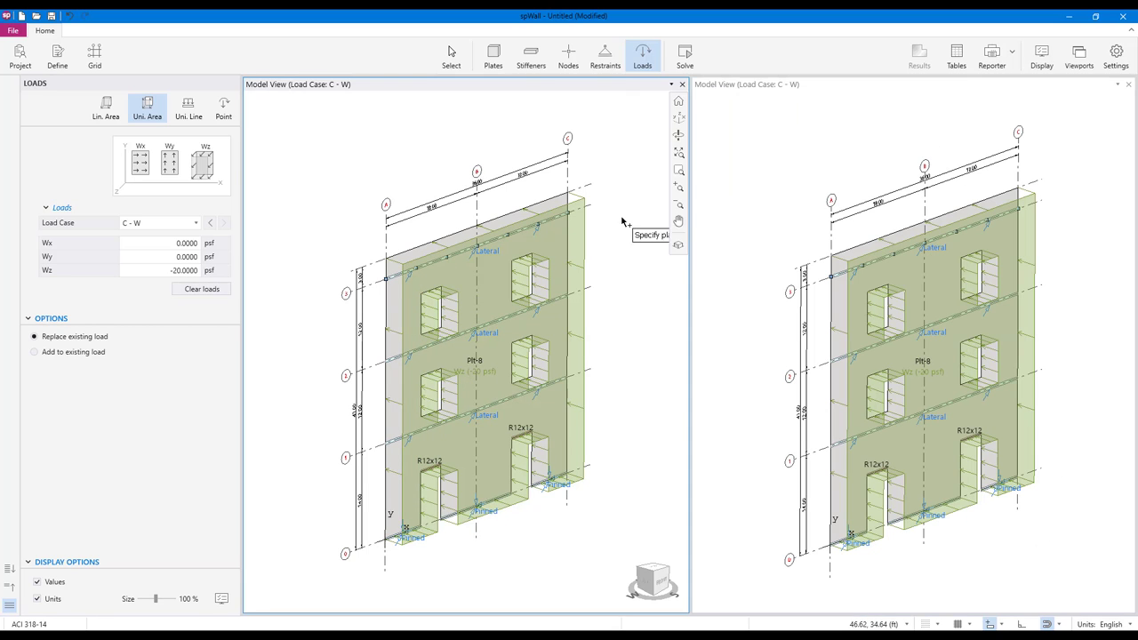
{"action": "left_click", "coordinate": [679, 116]}
{"action": "right_click", "coordinate": [556, 122]}
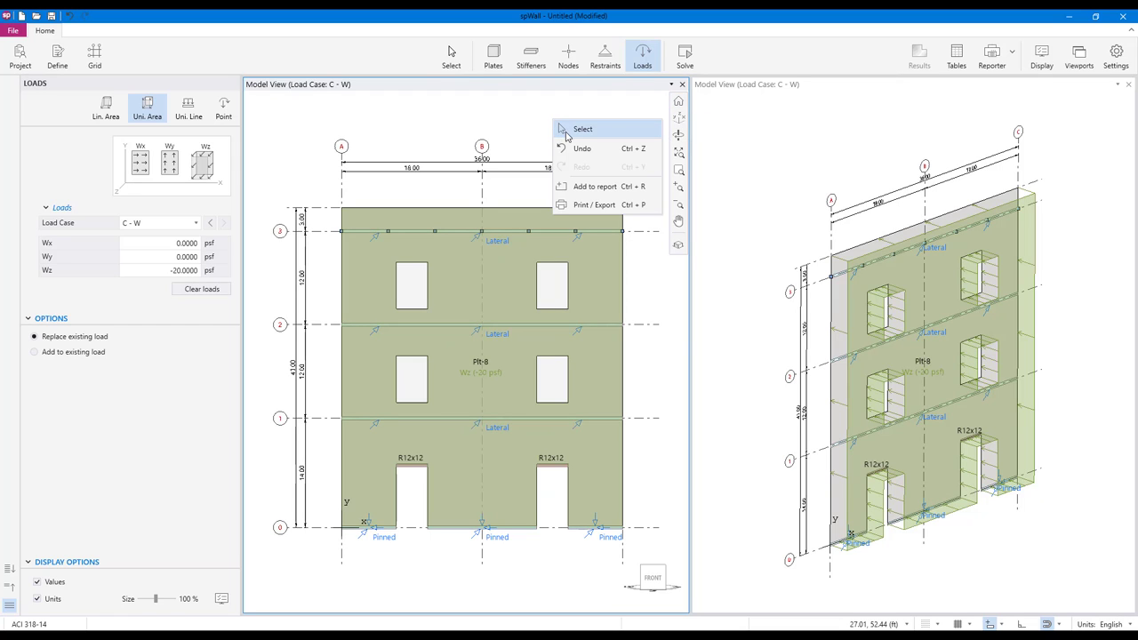
{"action": "left_click", "coordinate": [566, 133]}
Split the Plt-8 wall plate along grid lines 2 and 1 into three storey plates
{"action": "left_click", "coordinate": [523, 220]}
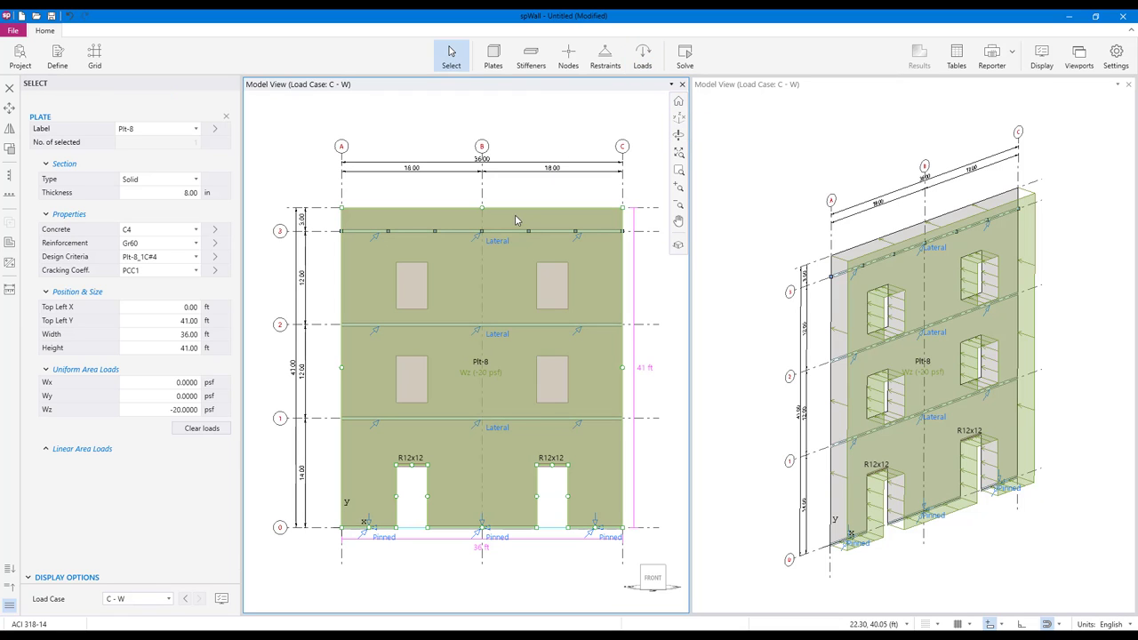
{"action": "right_click", "coordinate": [448, 221]}
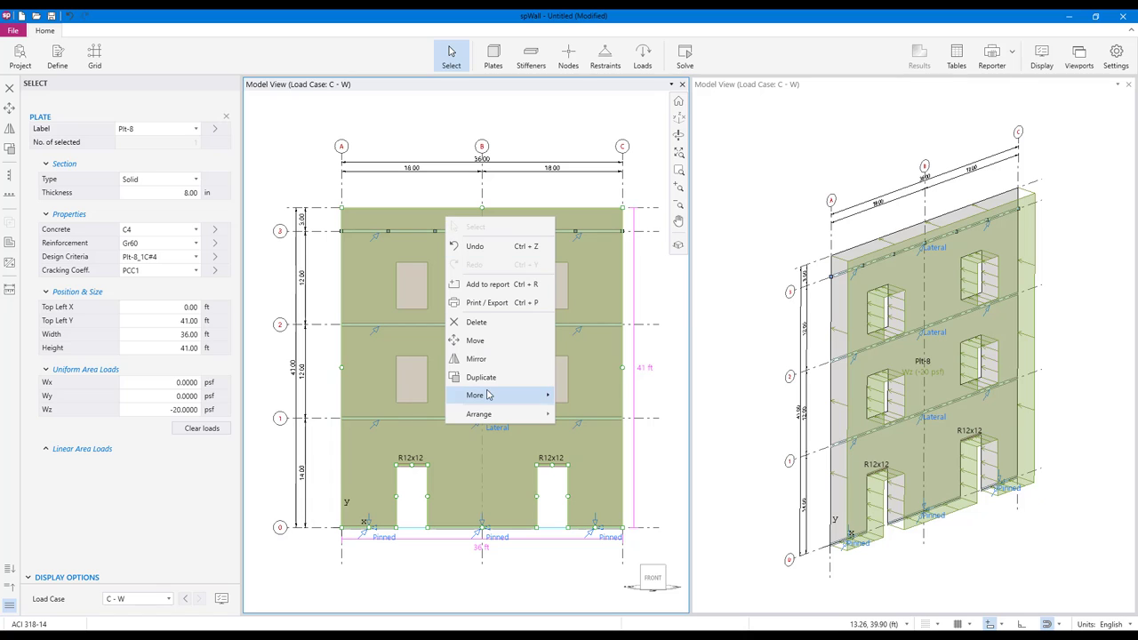
{"action": "mouse_move", "coordinate": [487, 394]}
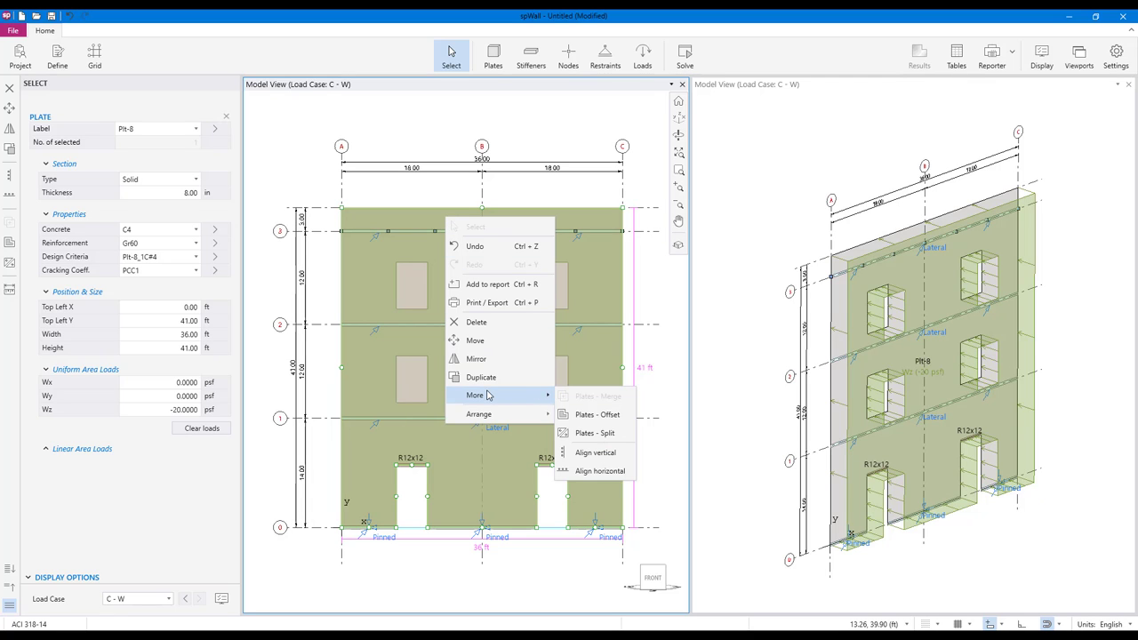
{"action": "left_click", "coordinate": [595, 433]}
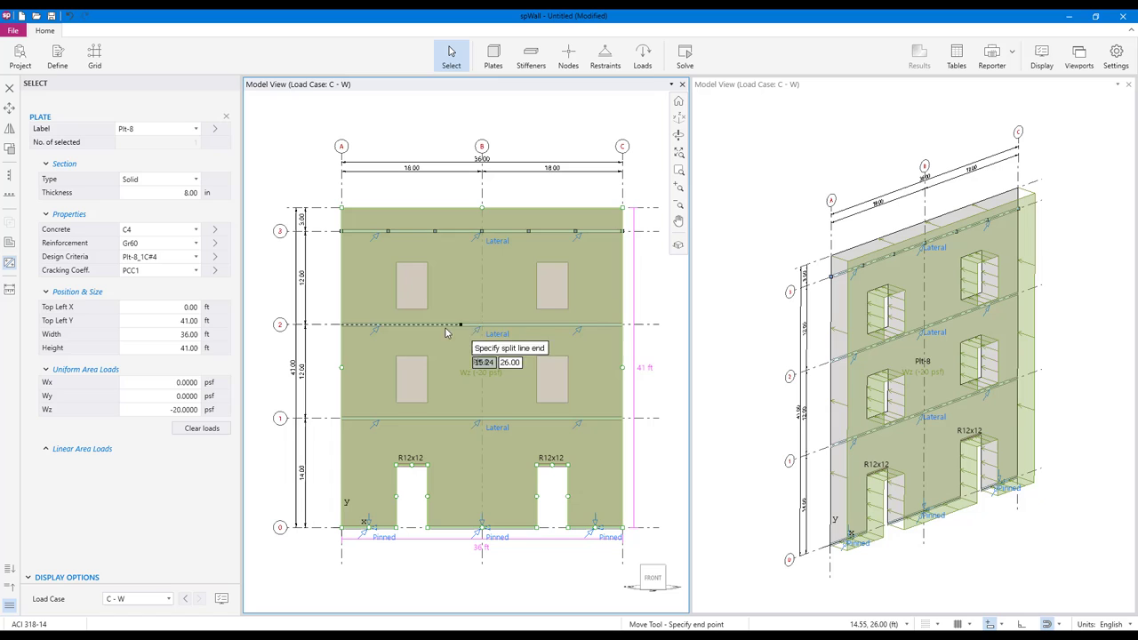
{"action": "left_click", "coordinate": [622, 325]}
{"action": "left_click", "coordinate": [342, 418]}
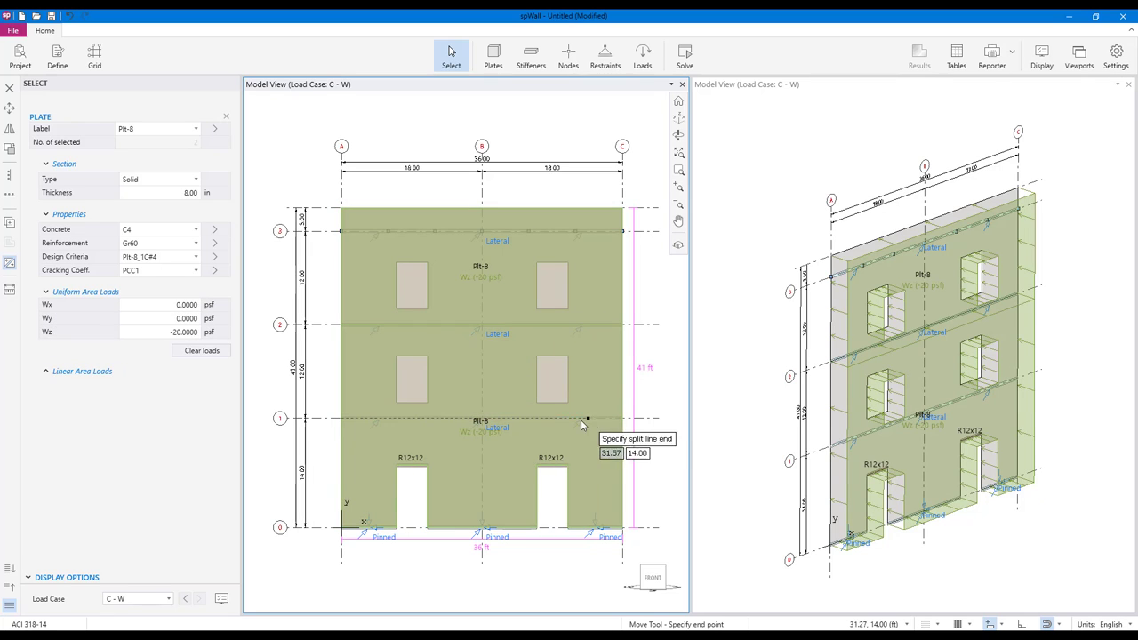
{"action": "left_click", "coordinate": [623, 418]}
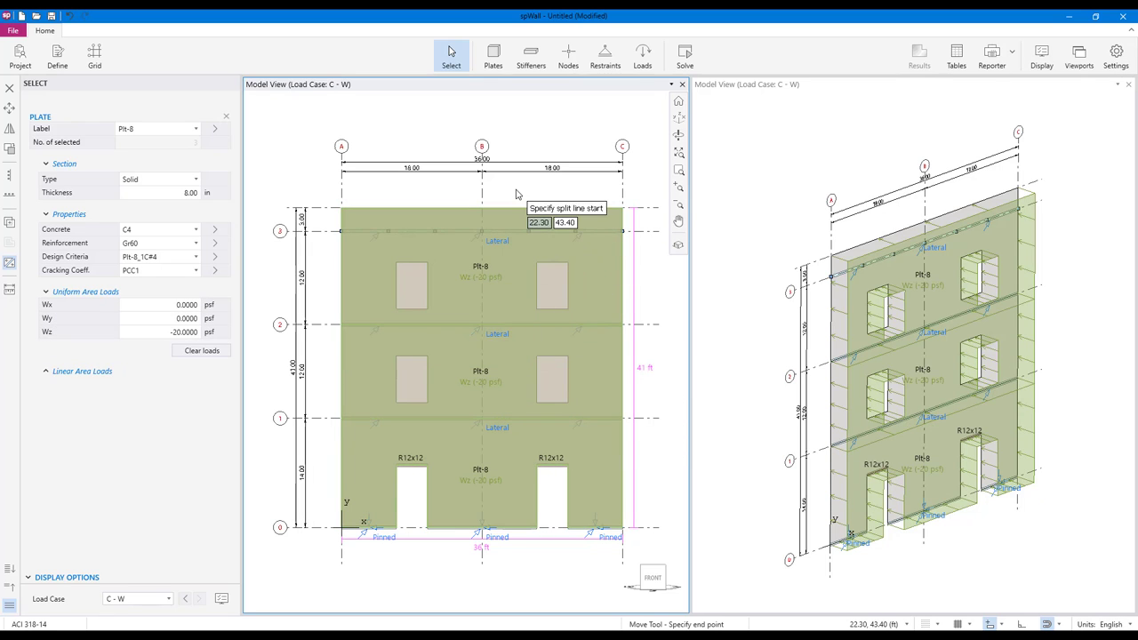
{"action": "key", "text": "Escape"}
Give the top storey plate a Wz wind load of -30 psf
{"action": "left_click", "coordinate": [512, 221]}
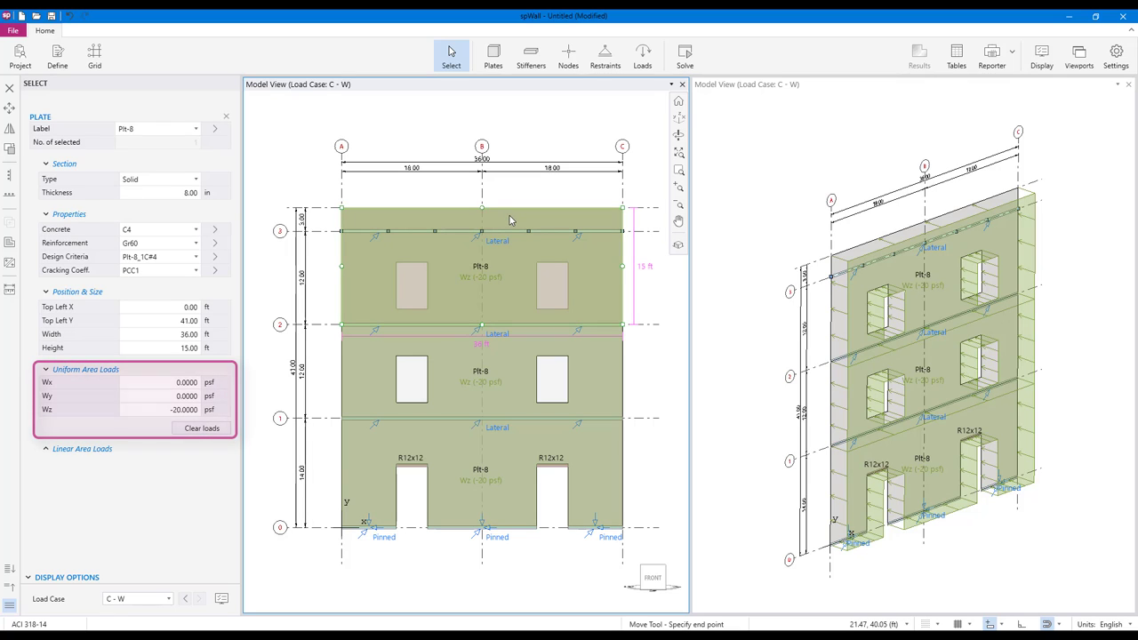
{"action": "left_click", "coordinate": [158, 411]}
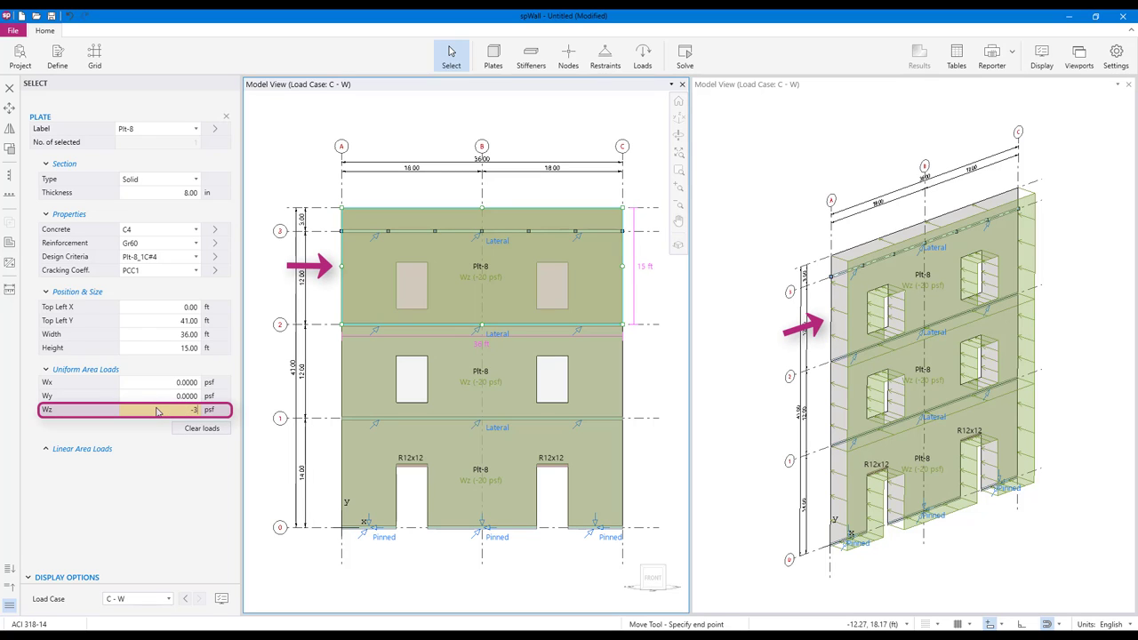
{"action": "type", "text": "-30"}
{"action": "key", "text": "Return"}
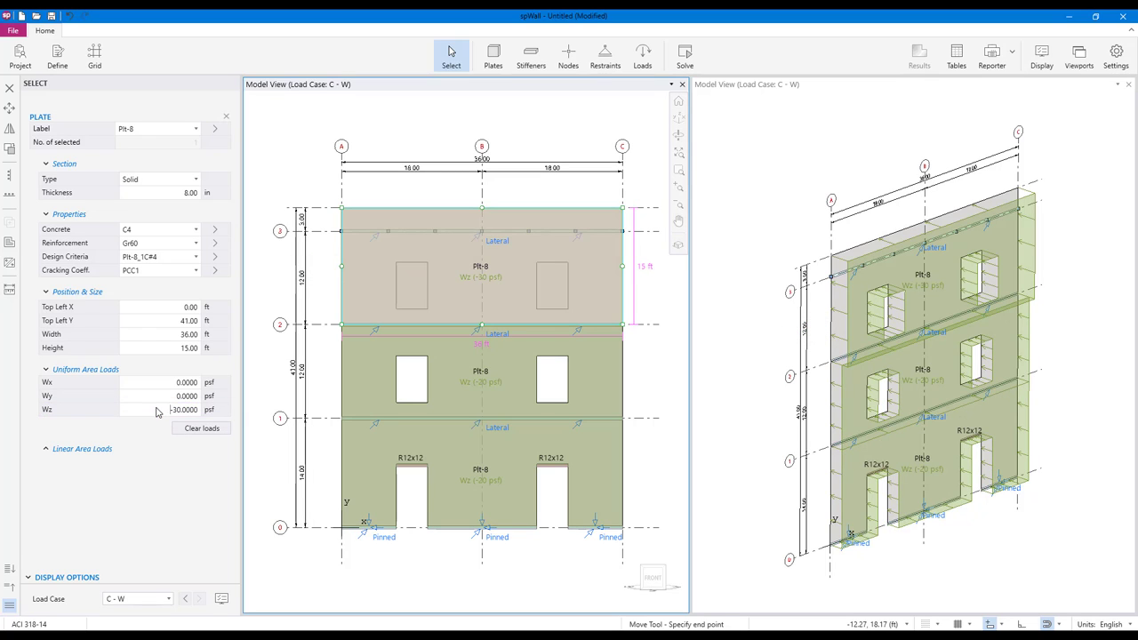
Give the bottom storey plate a -10 psf Wz wind load and close the front elevation viewport
{"action": "left_click", "coordinate": [364, 470]}
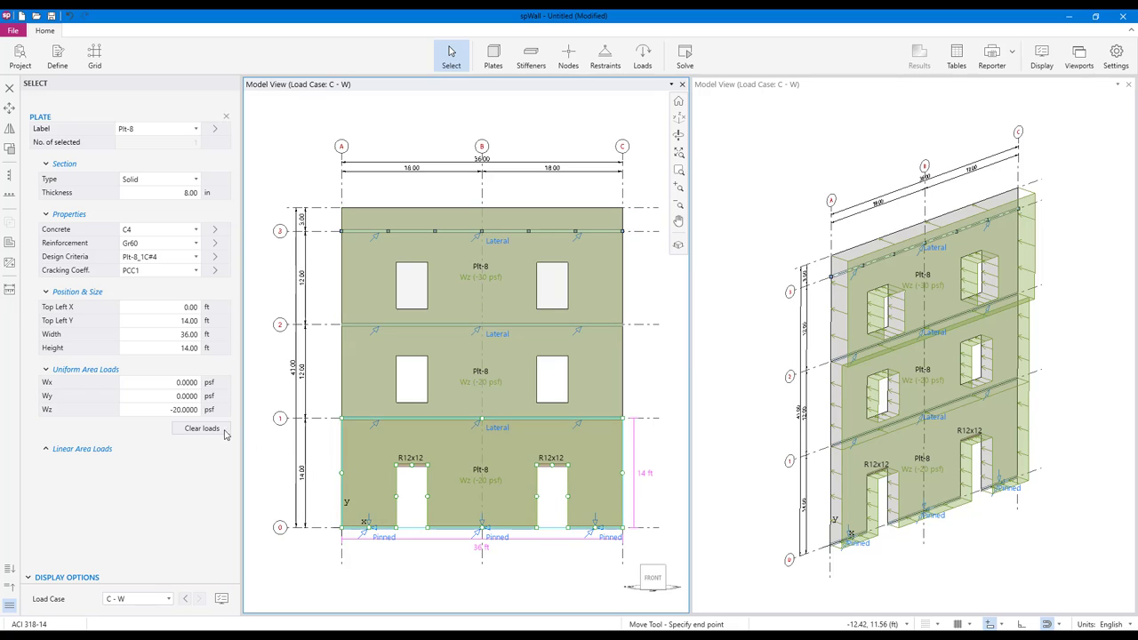
{"action": "left_click", "coordinate": [157, 411]}
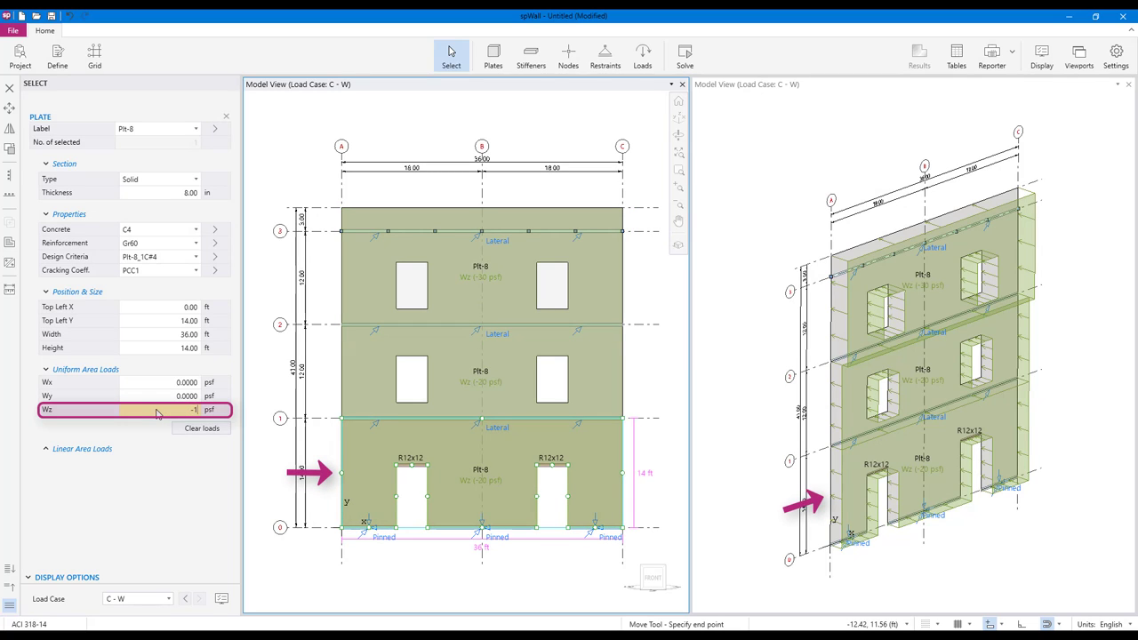
{"action": "type", "text": "-10"}
{"action": "key", "text": "Return"}
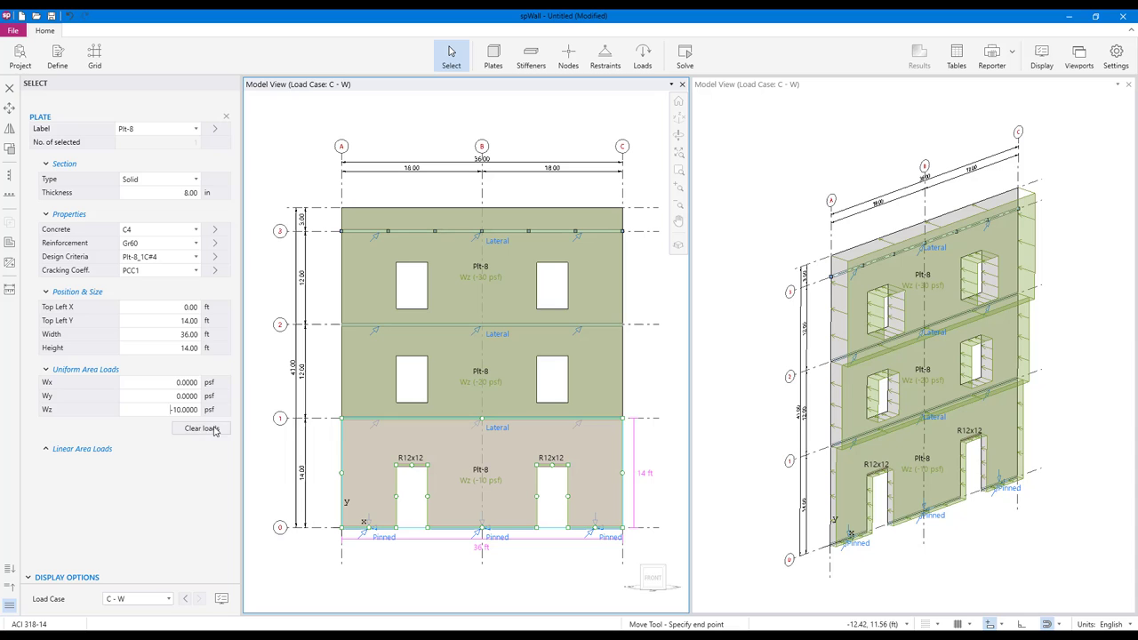
{"action": "left_click", "coordinate": [682, 85]}
{"action": "left_click", "coordinate": [642, 55]}
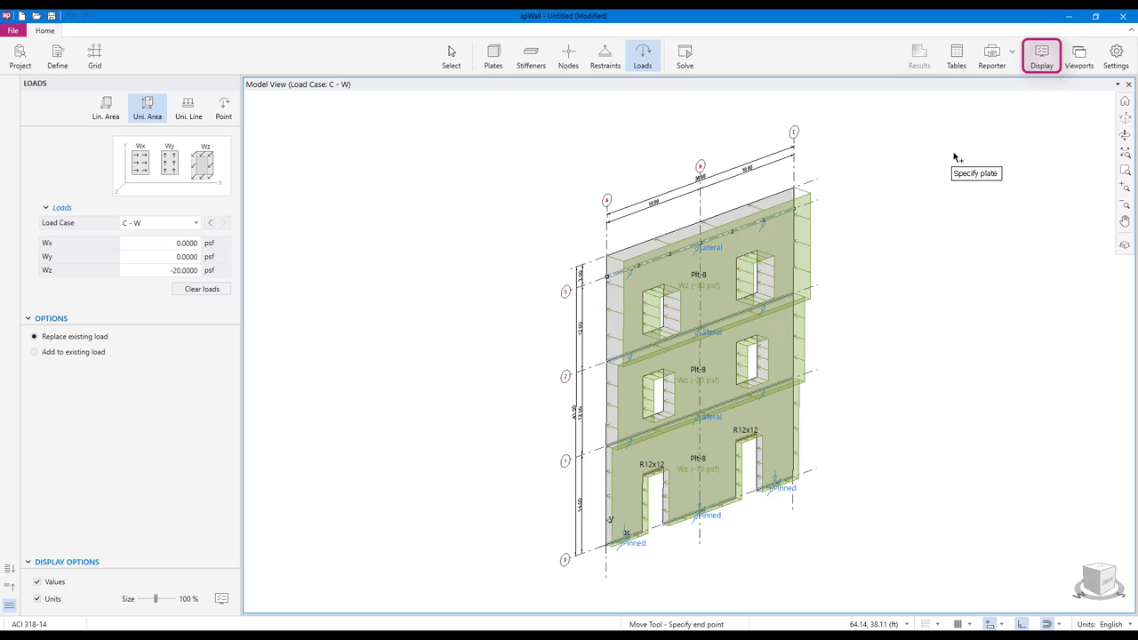
Change the plate annotation to Thickness and try the area-load shading toggle and load size slider
{"action": "left_click", "coordinate": [1050, 57]}
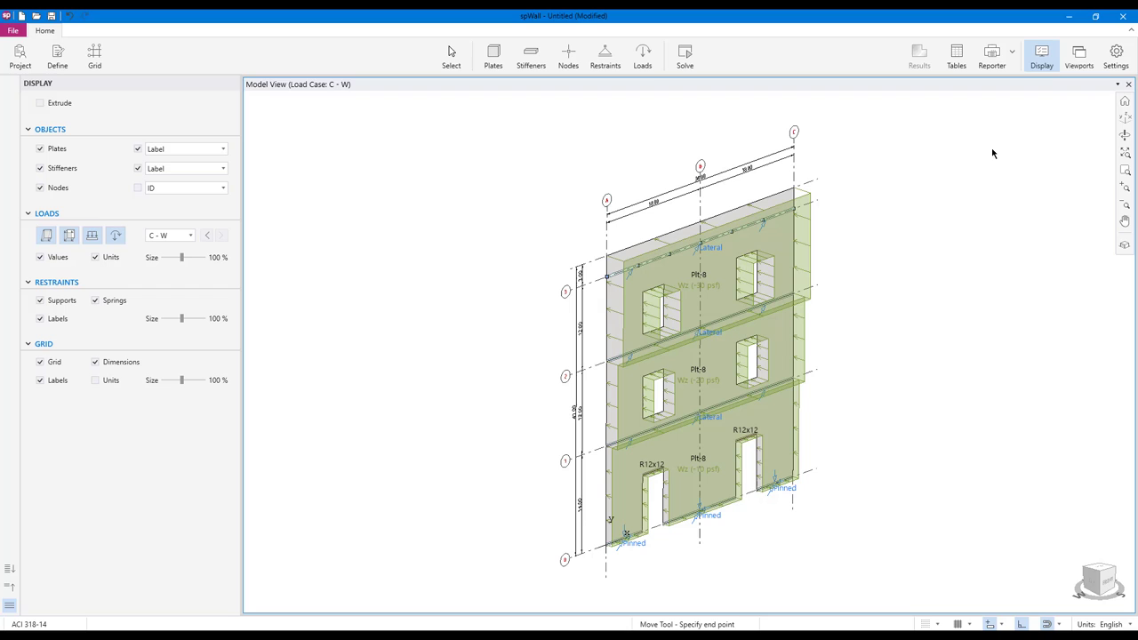
{"action": "left_click", "coordinate": [221, 149]}
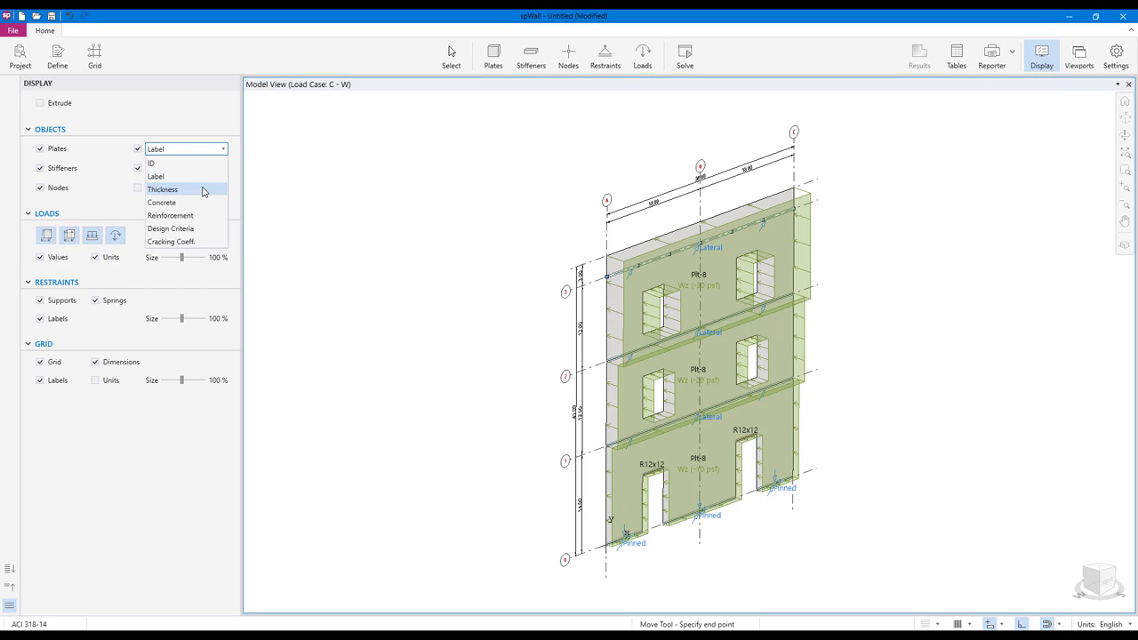
{"action": "left_click", "coordinate": [203, 190]}
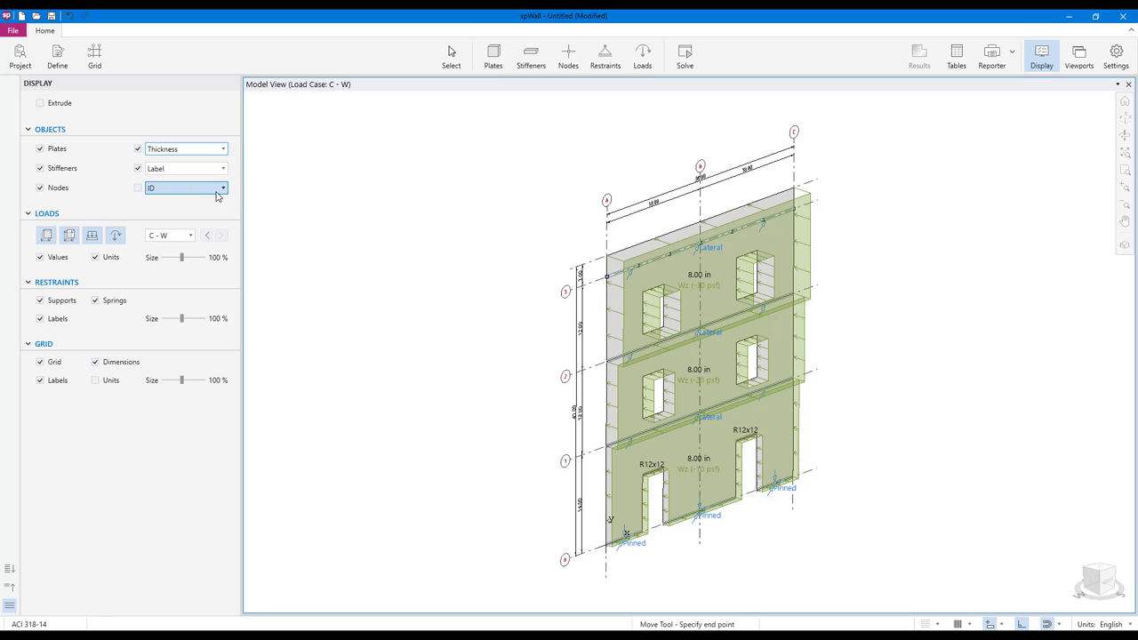
{"action": "left_click", "coordinate": [69, 235]}
{"action": "left_click", "coordinate": [70, 234]}
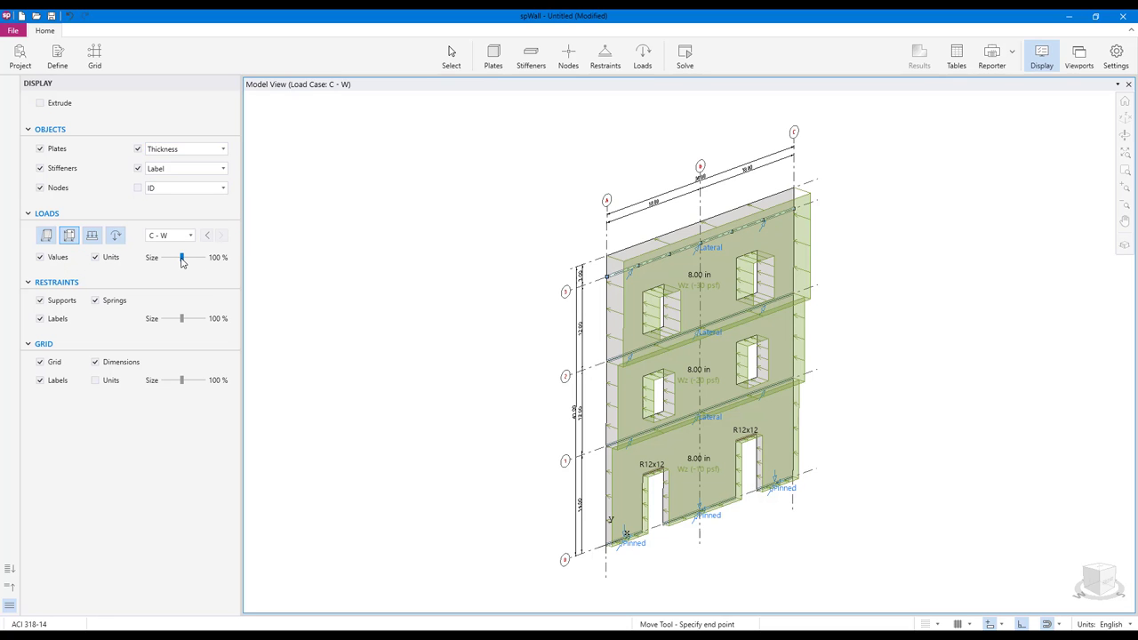
{"action": "mouse_move", "coordinate": [182, 260]}
{"action": "left_mouse_down"}
{"action": "mouse_move", "coordinate": [204, 260]}
{"action": "mouse_move", "coordinate": [182, 260]}
{"action": "left_mouse_up"}
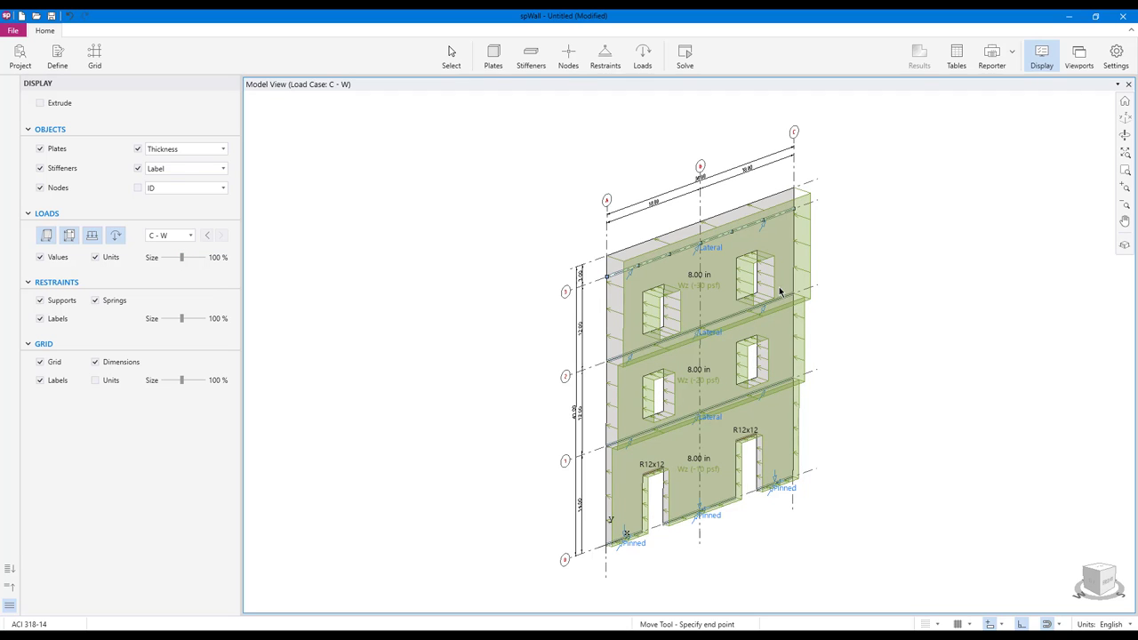
Show the wall as a solid extruded 3D model with its openings and lintels
{"action": "left_click", "coordinate": [1125, 246]}
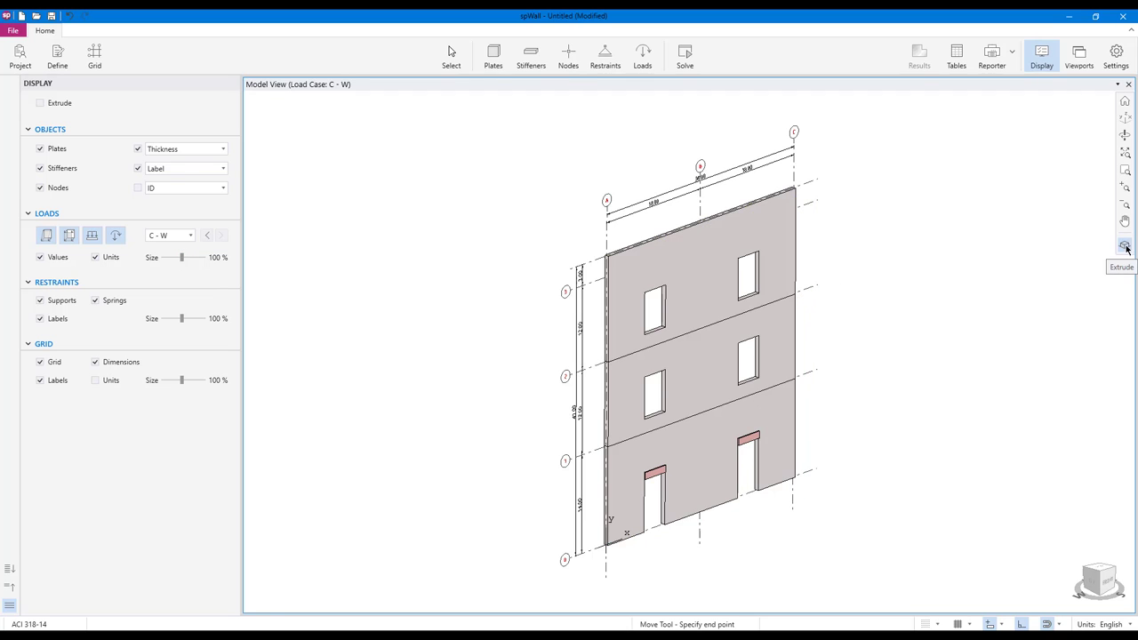